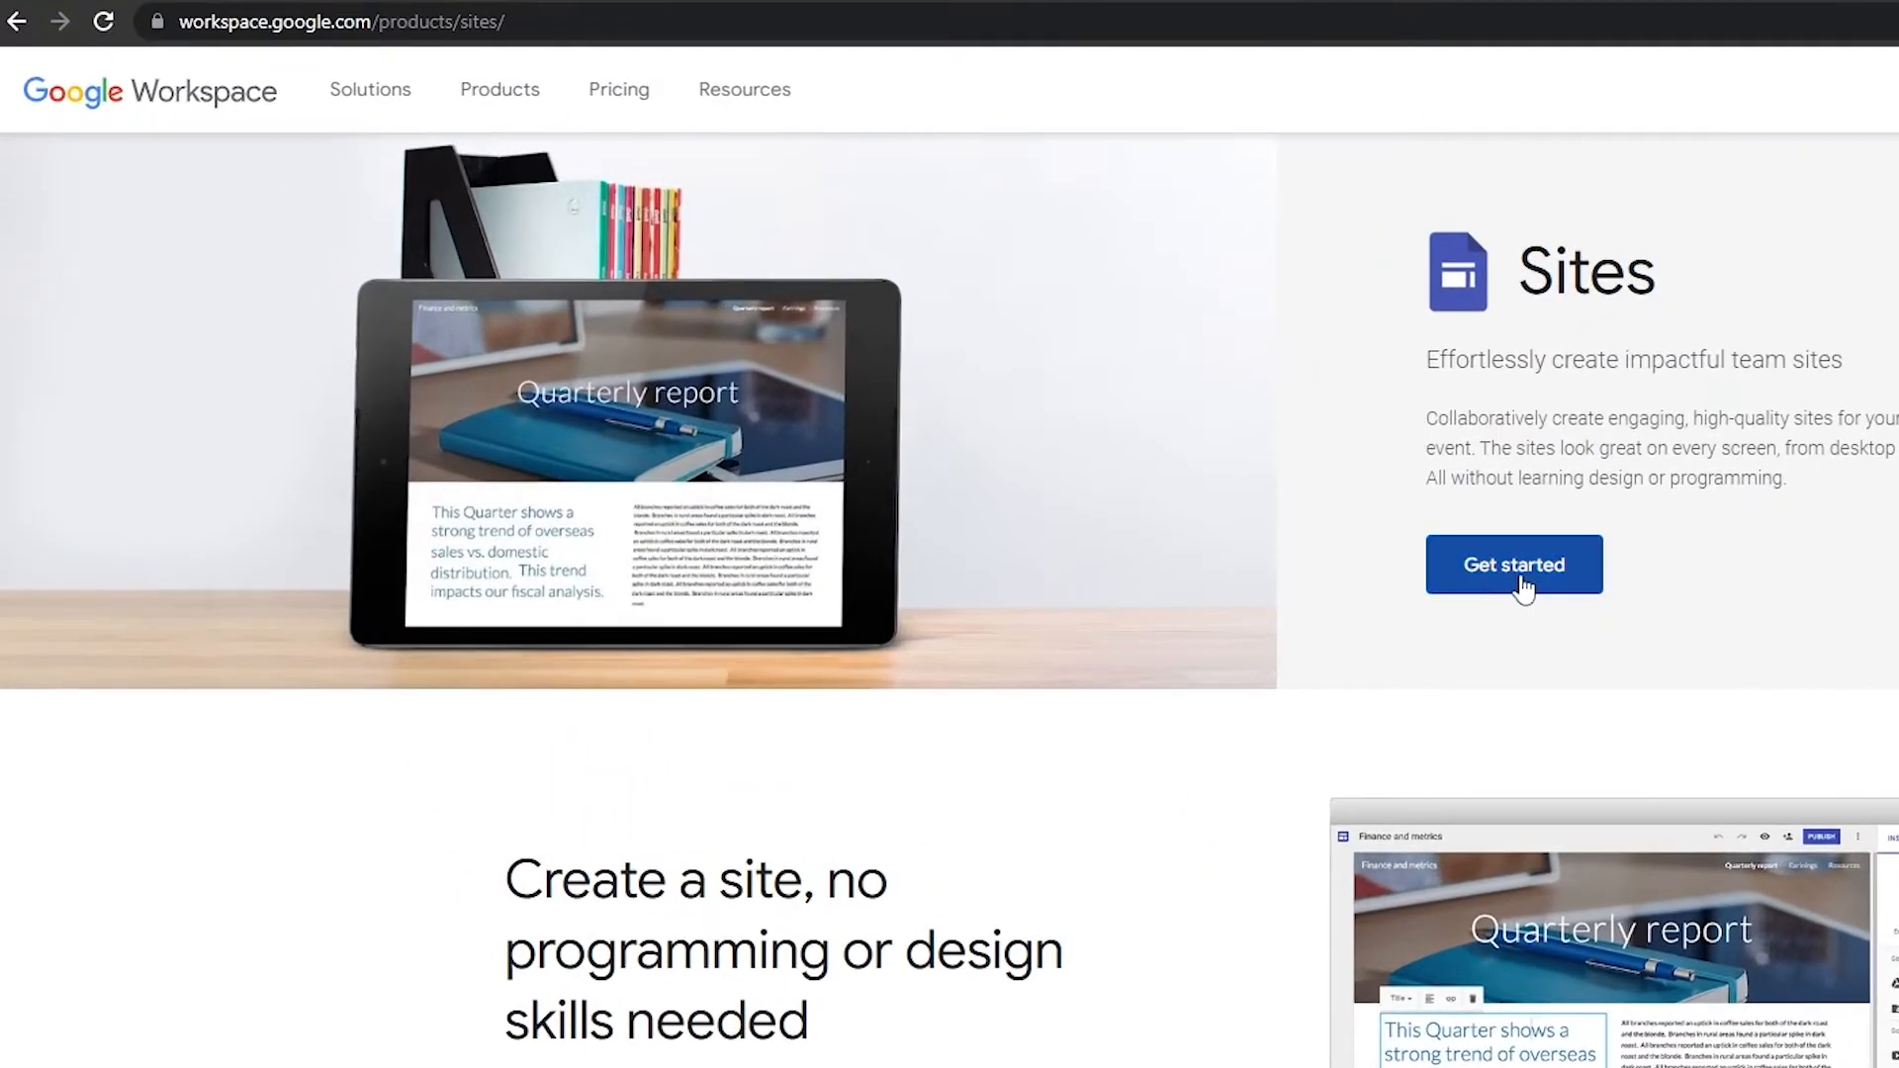
- Start a blank site in Google Sites and dismiss the suggestion to create a custom theme
left_click(1238, 470)
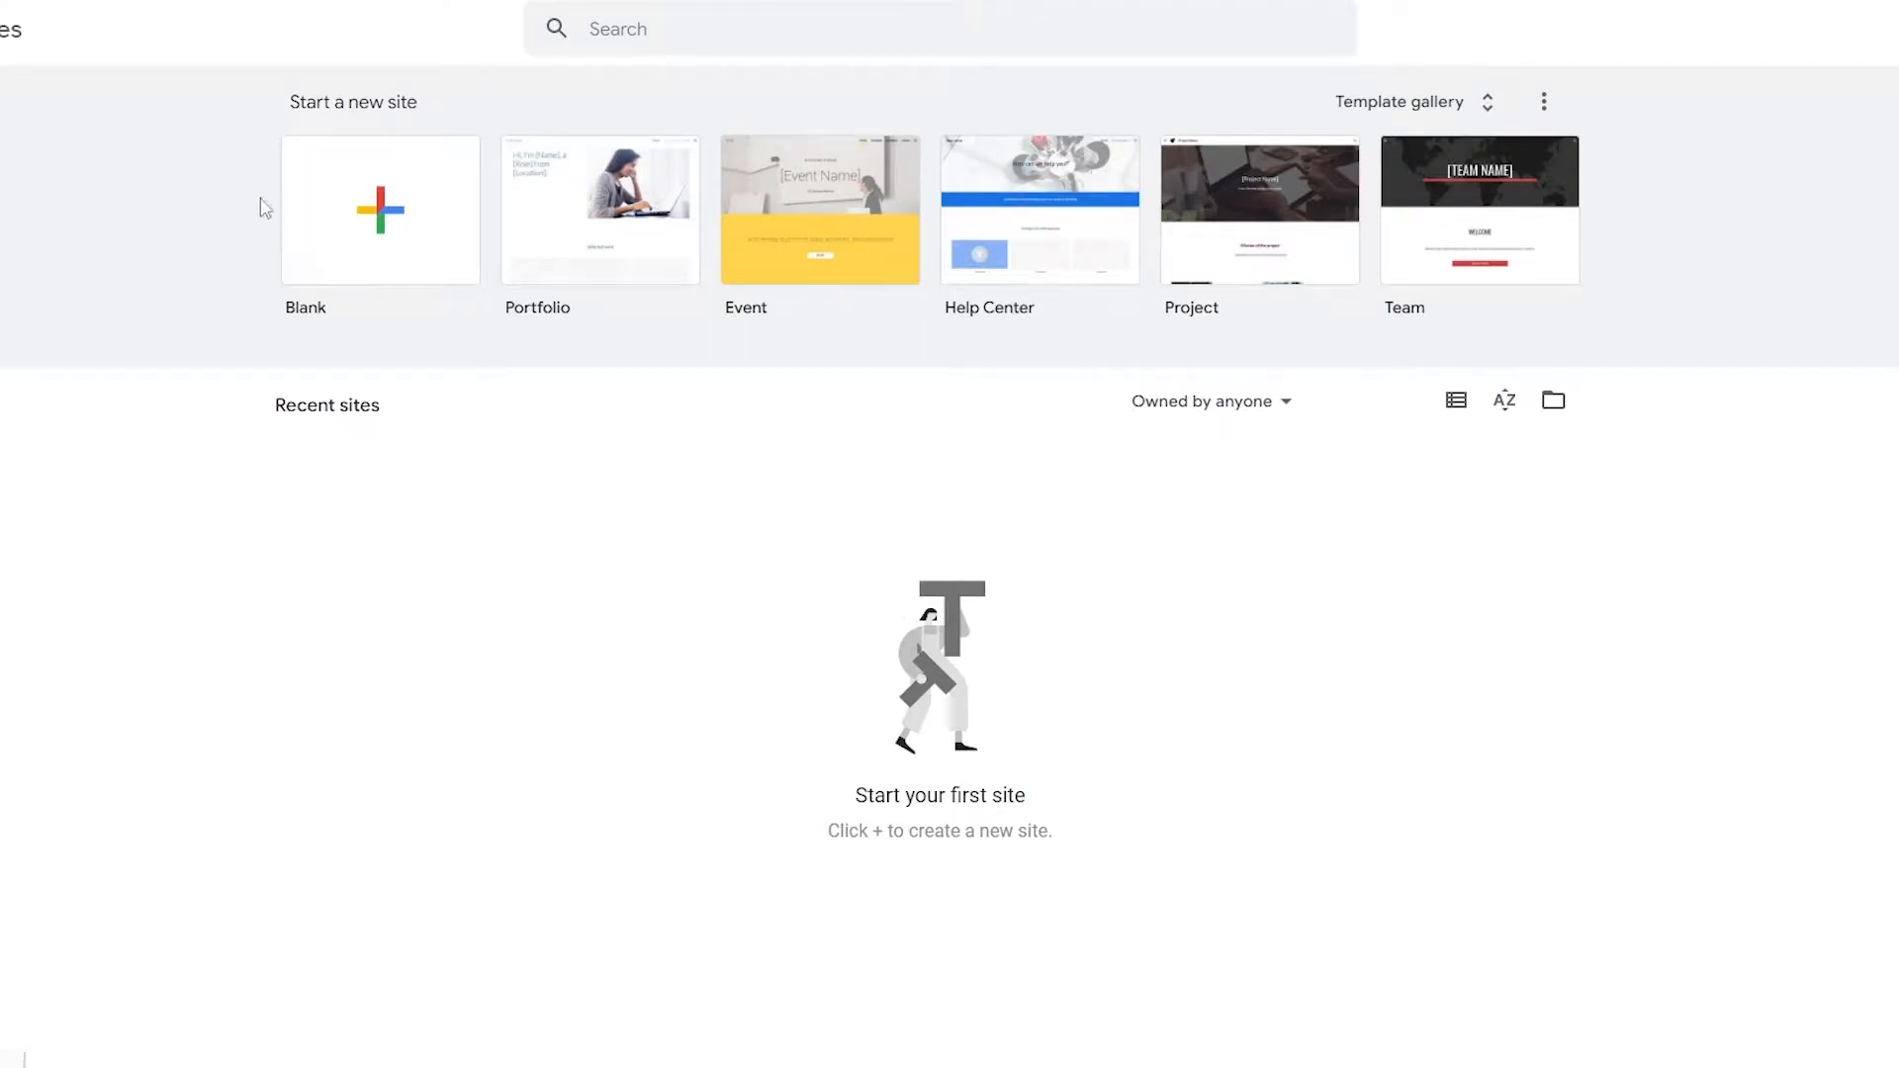
left_click(355, 247)
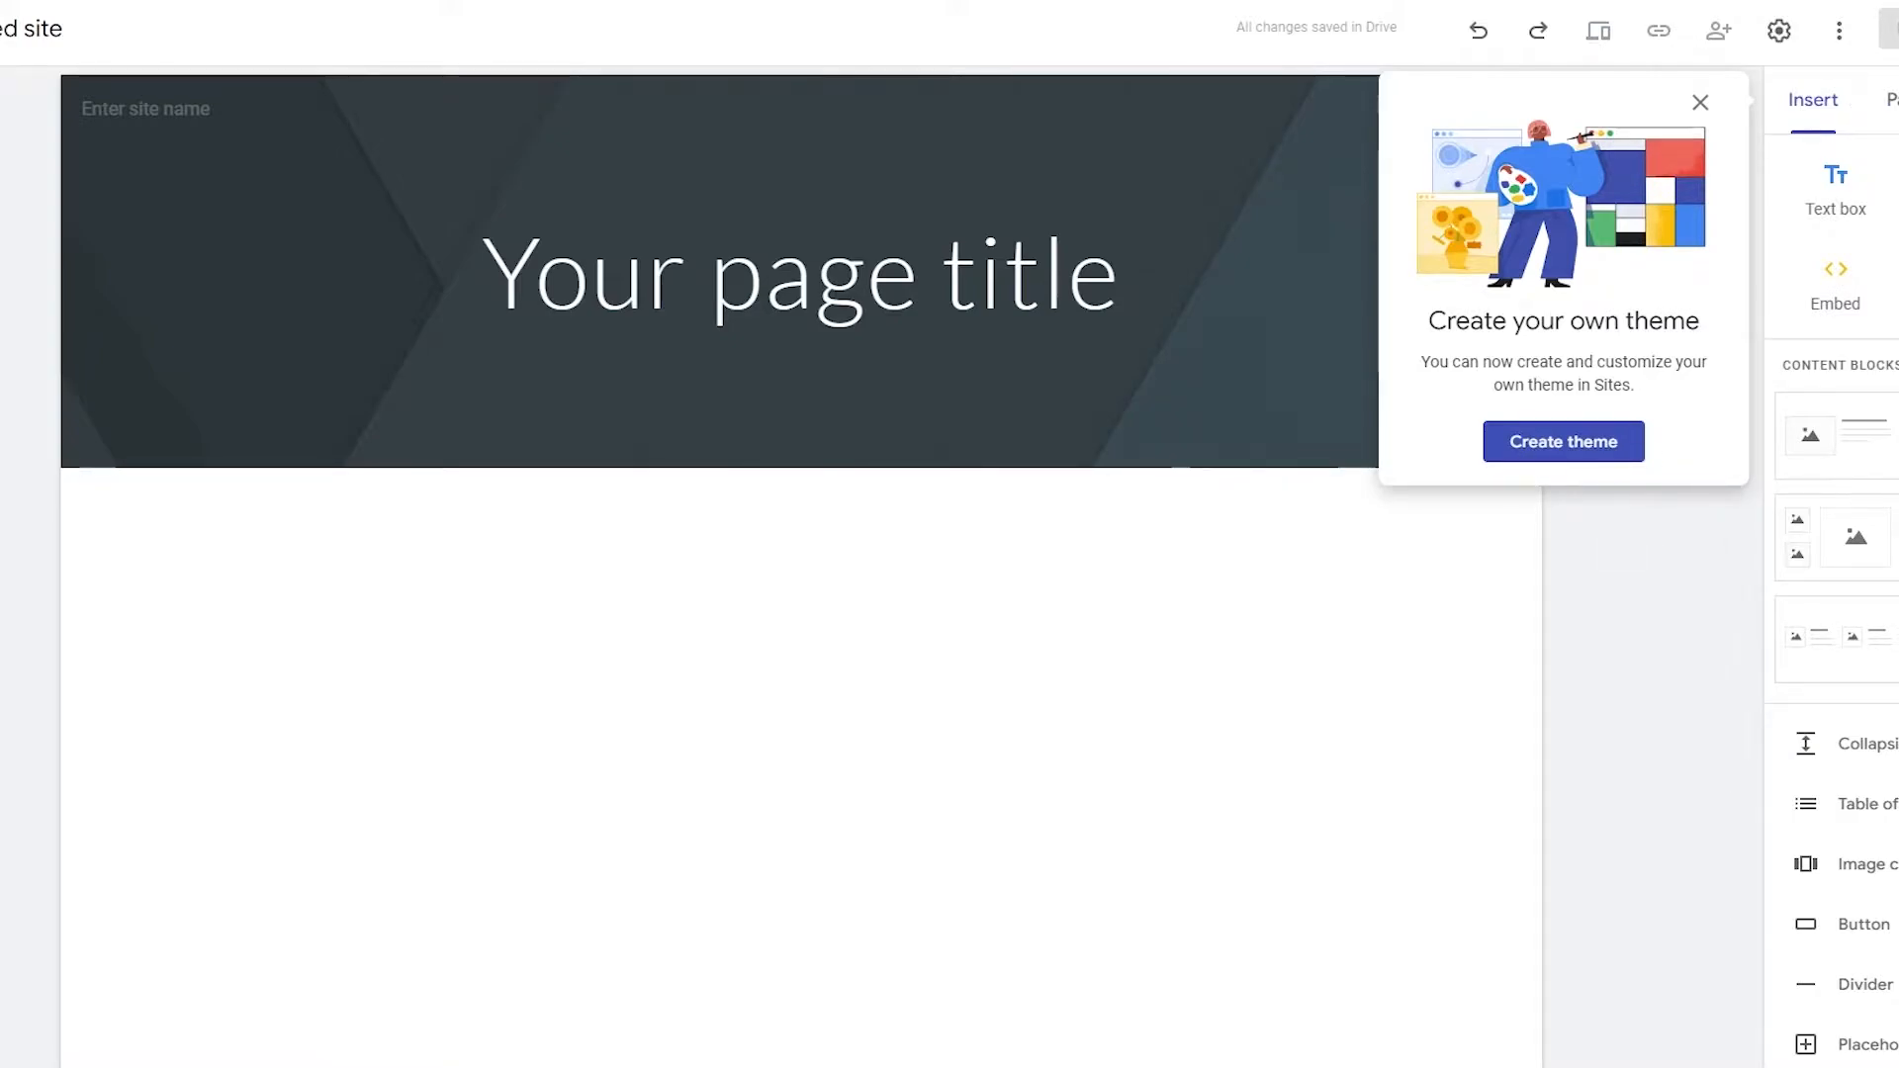
left_click(1699, 103)
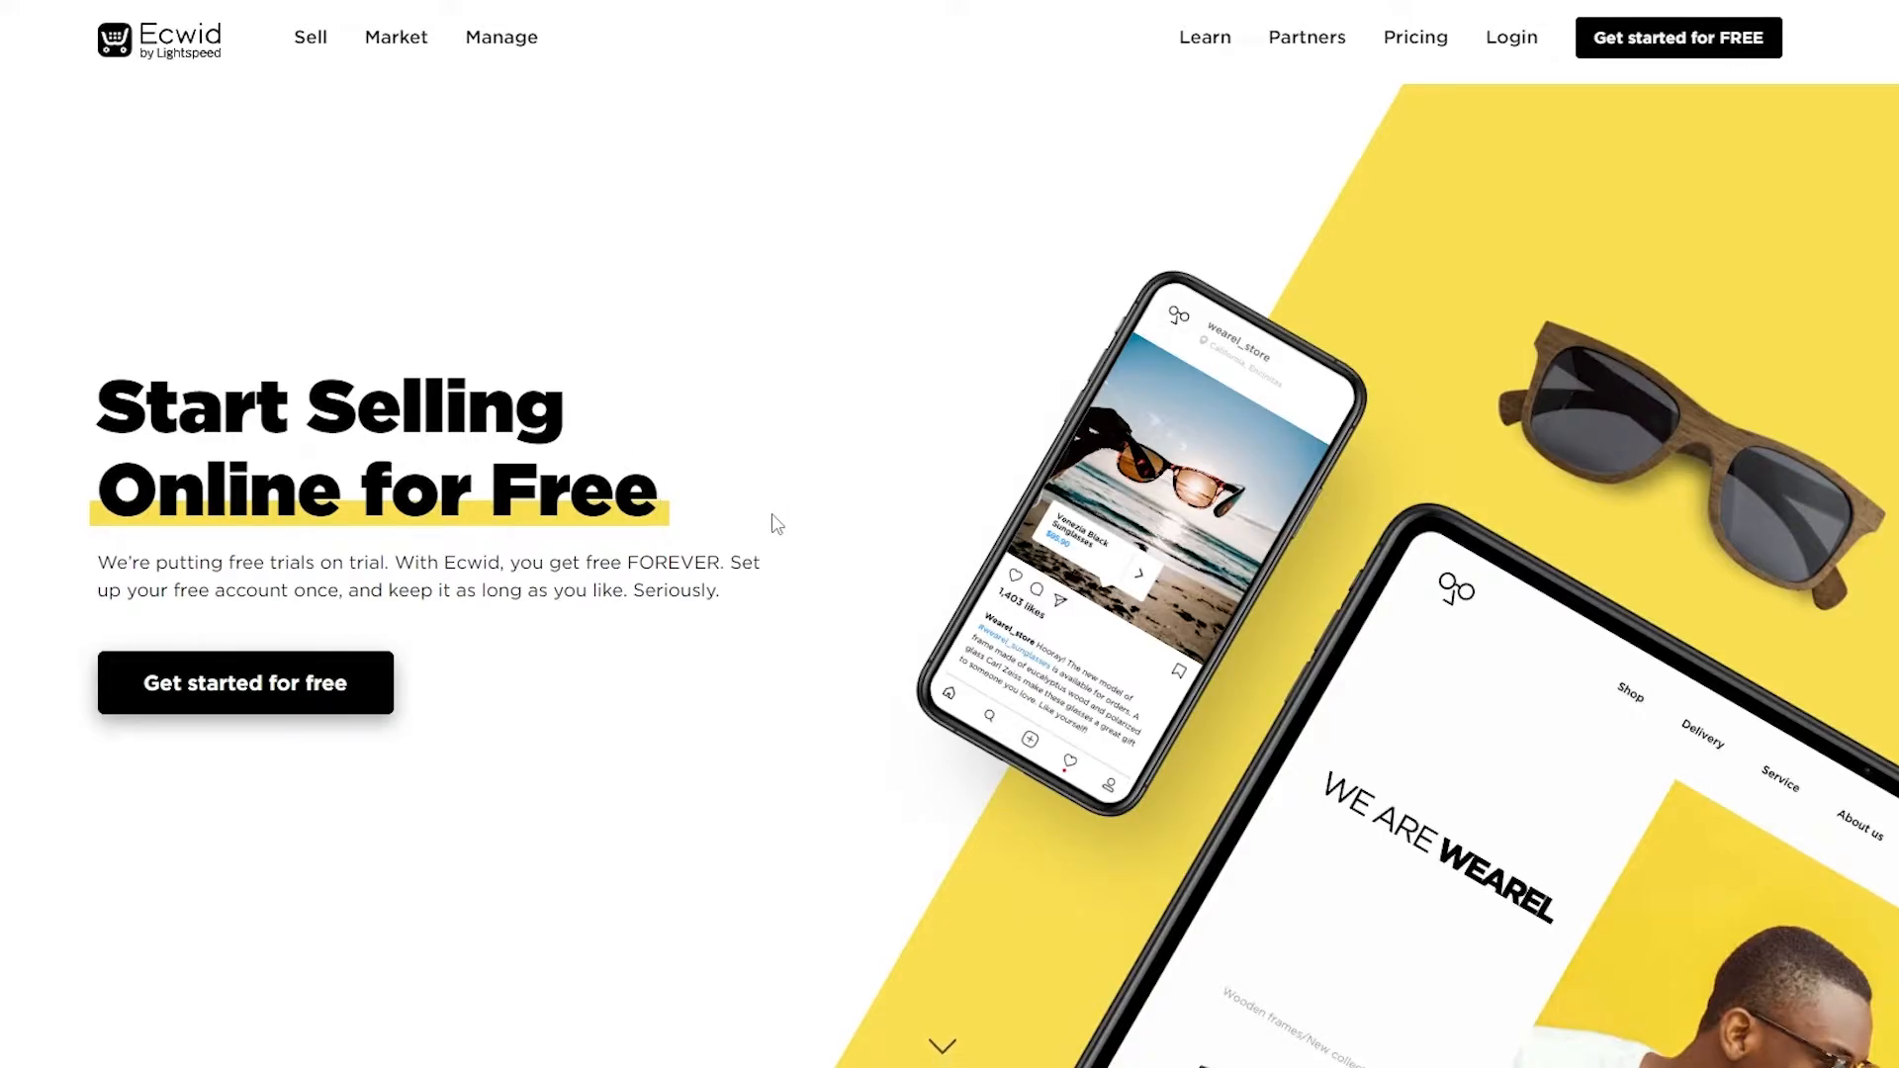
scroll(777, 524, "down", 5)
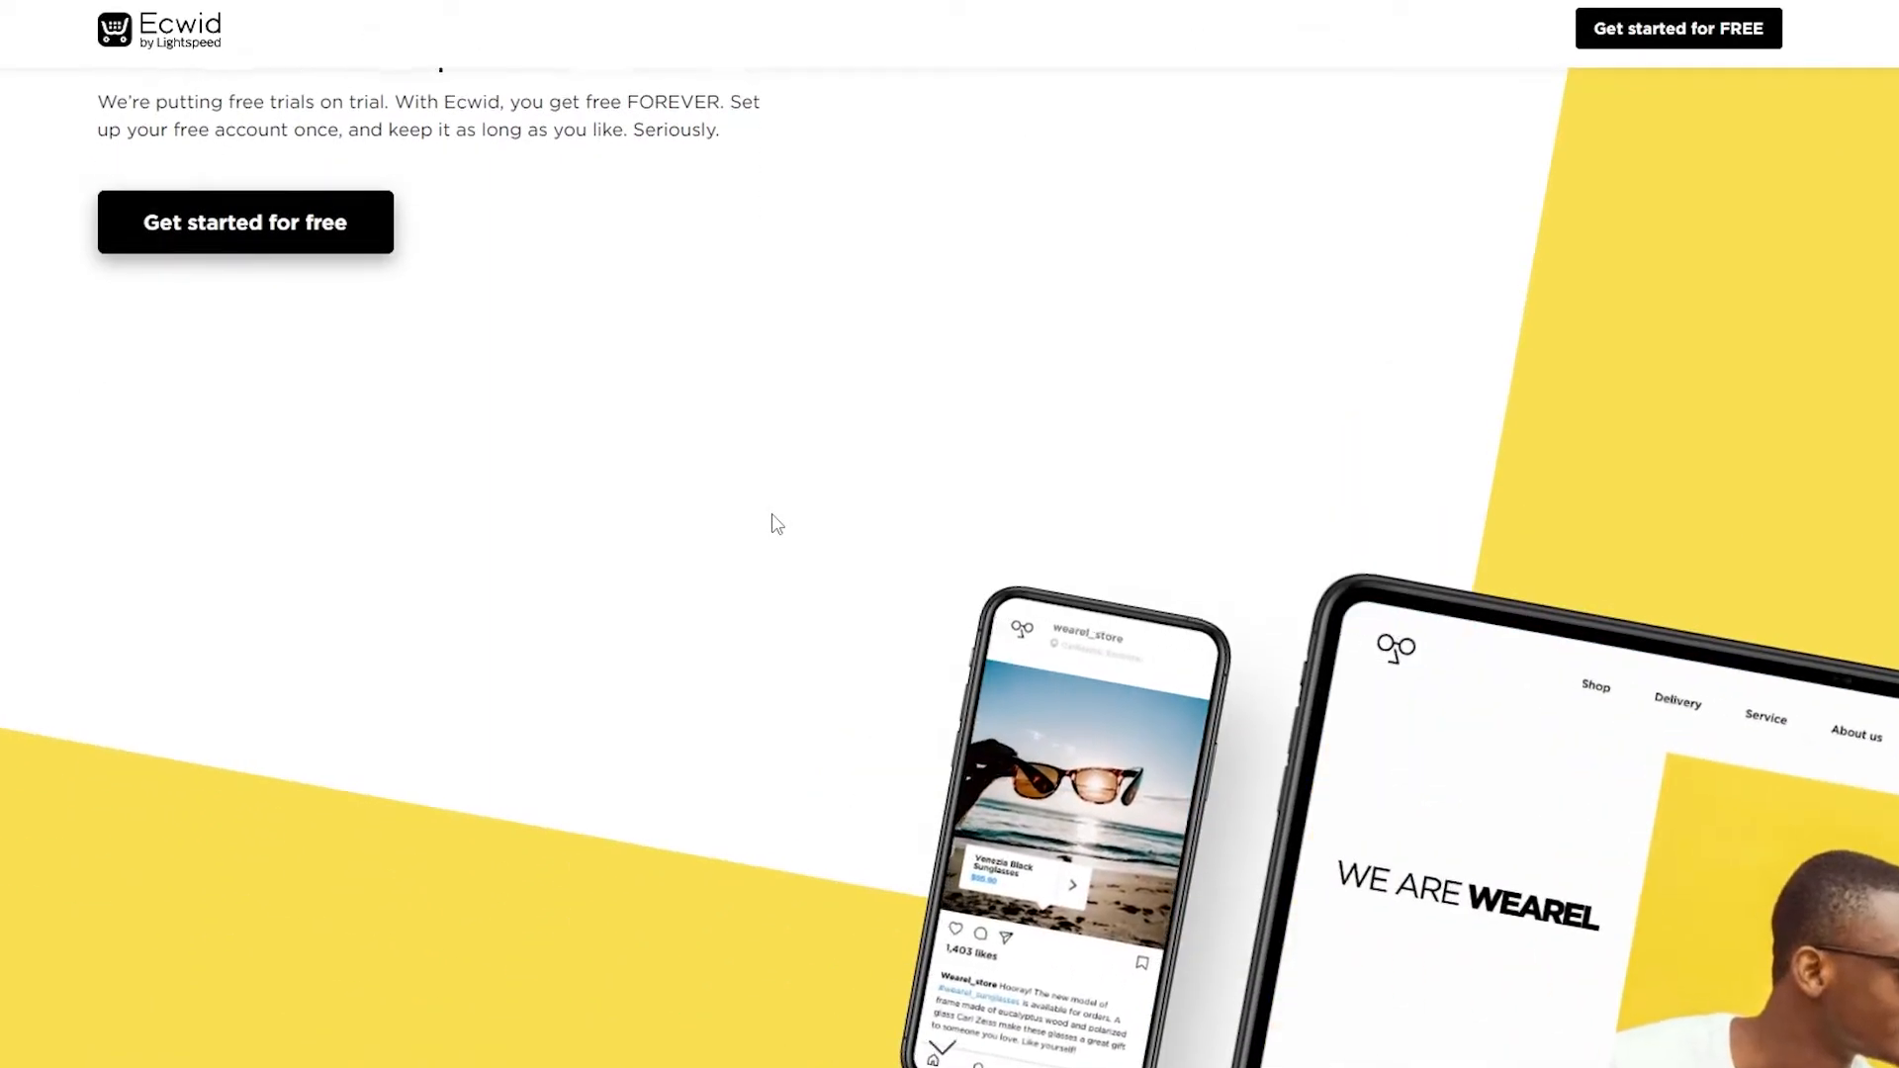
scroll(776, 524, "up", 5)
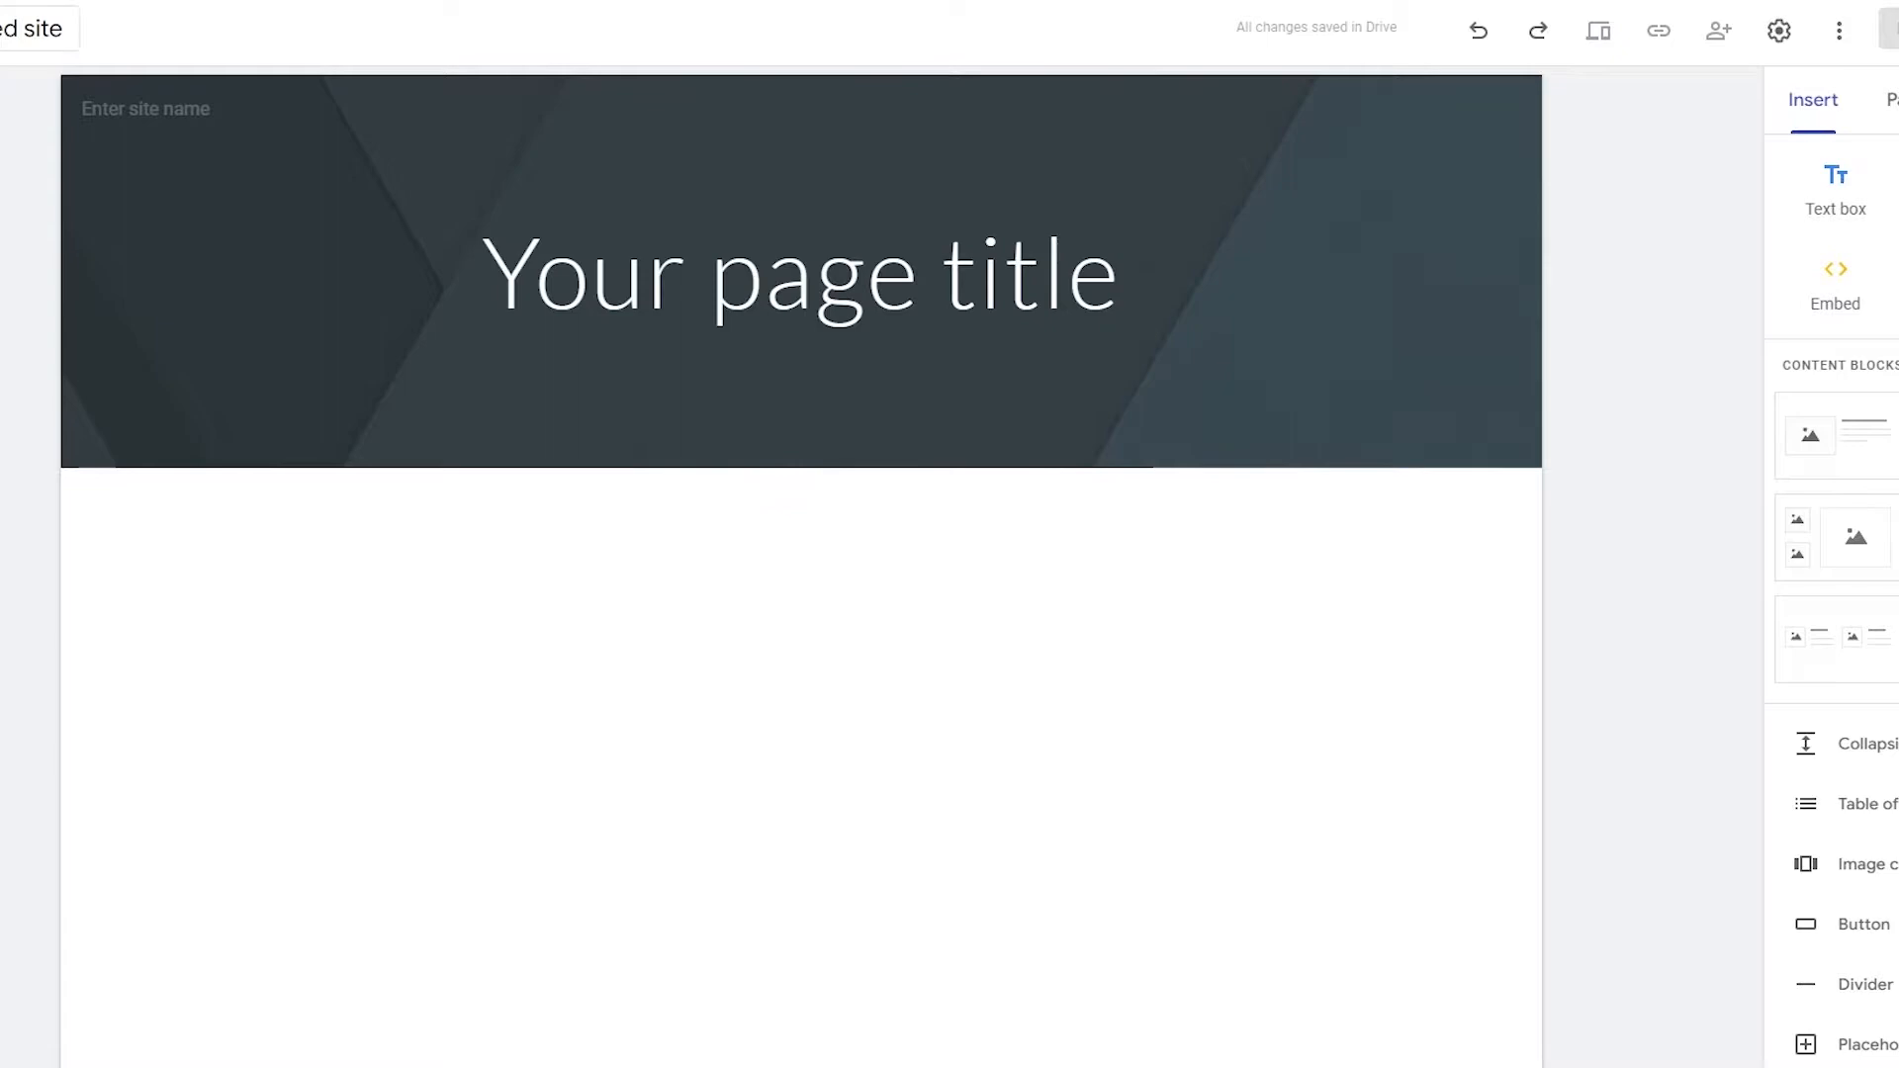
- Name the site Zinho Stores and add a new page named Store
left_click(20, 28)
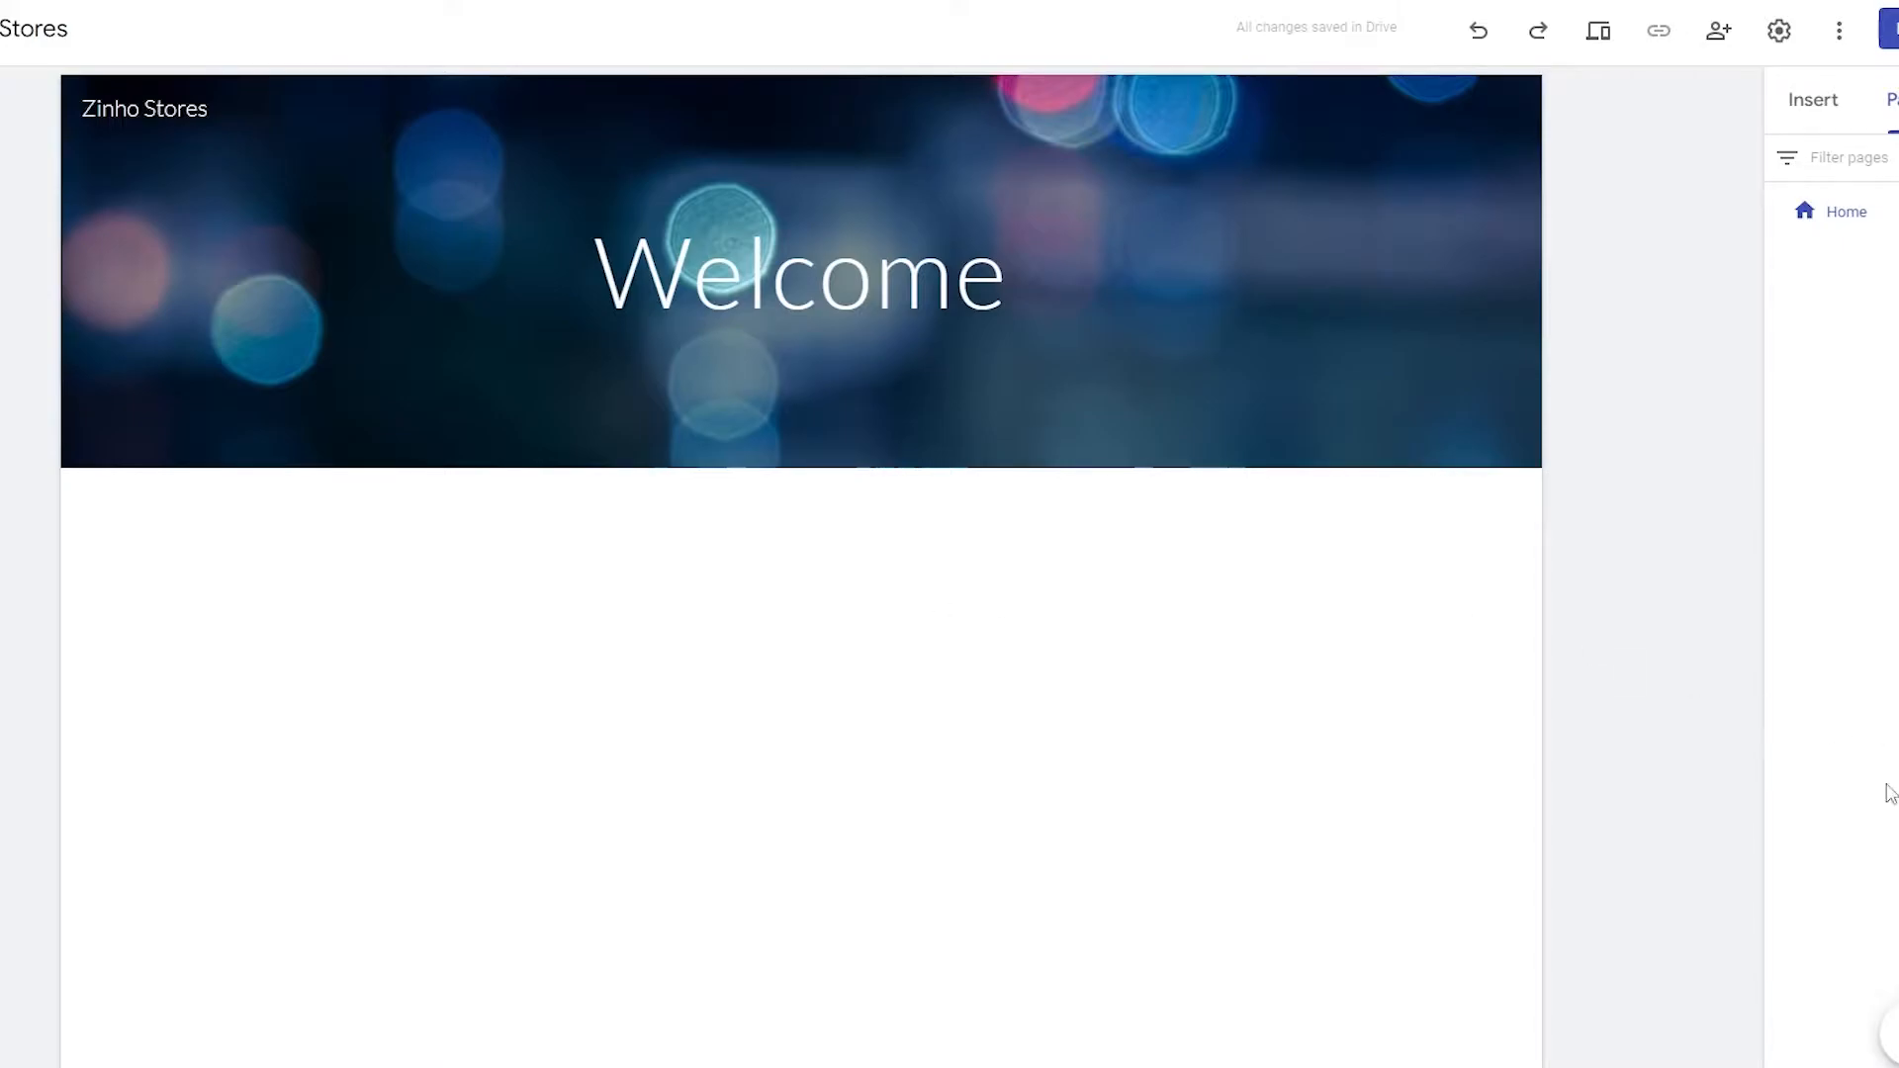
mouse_move(1895, 1035)
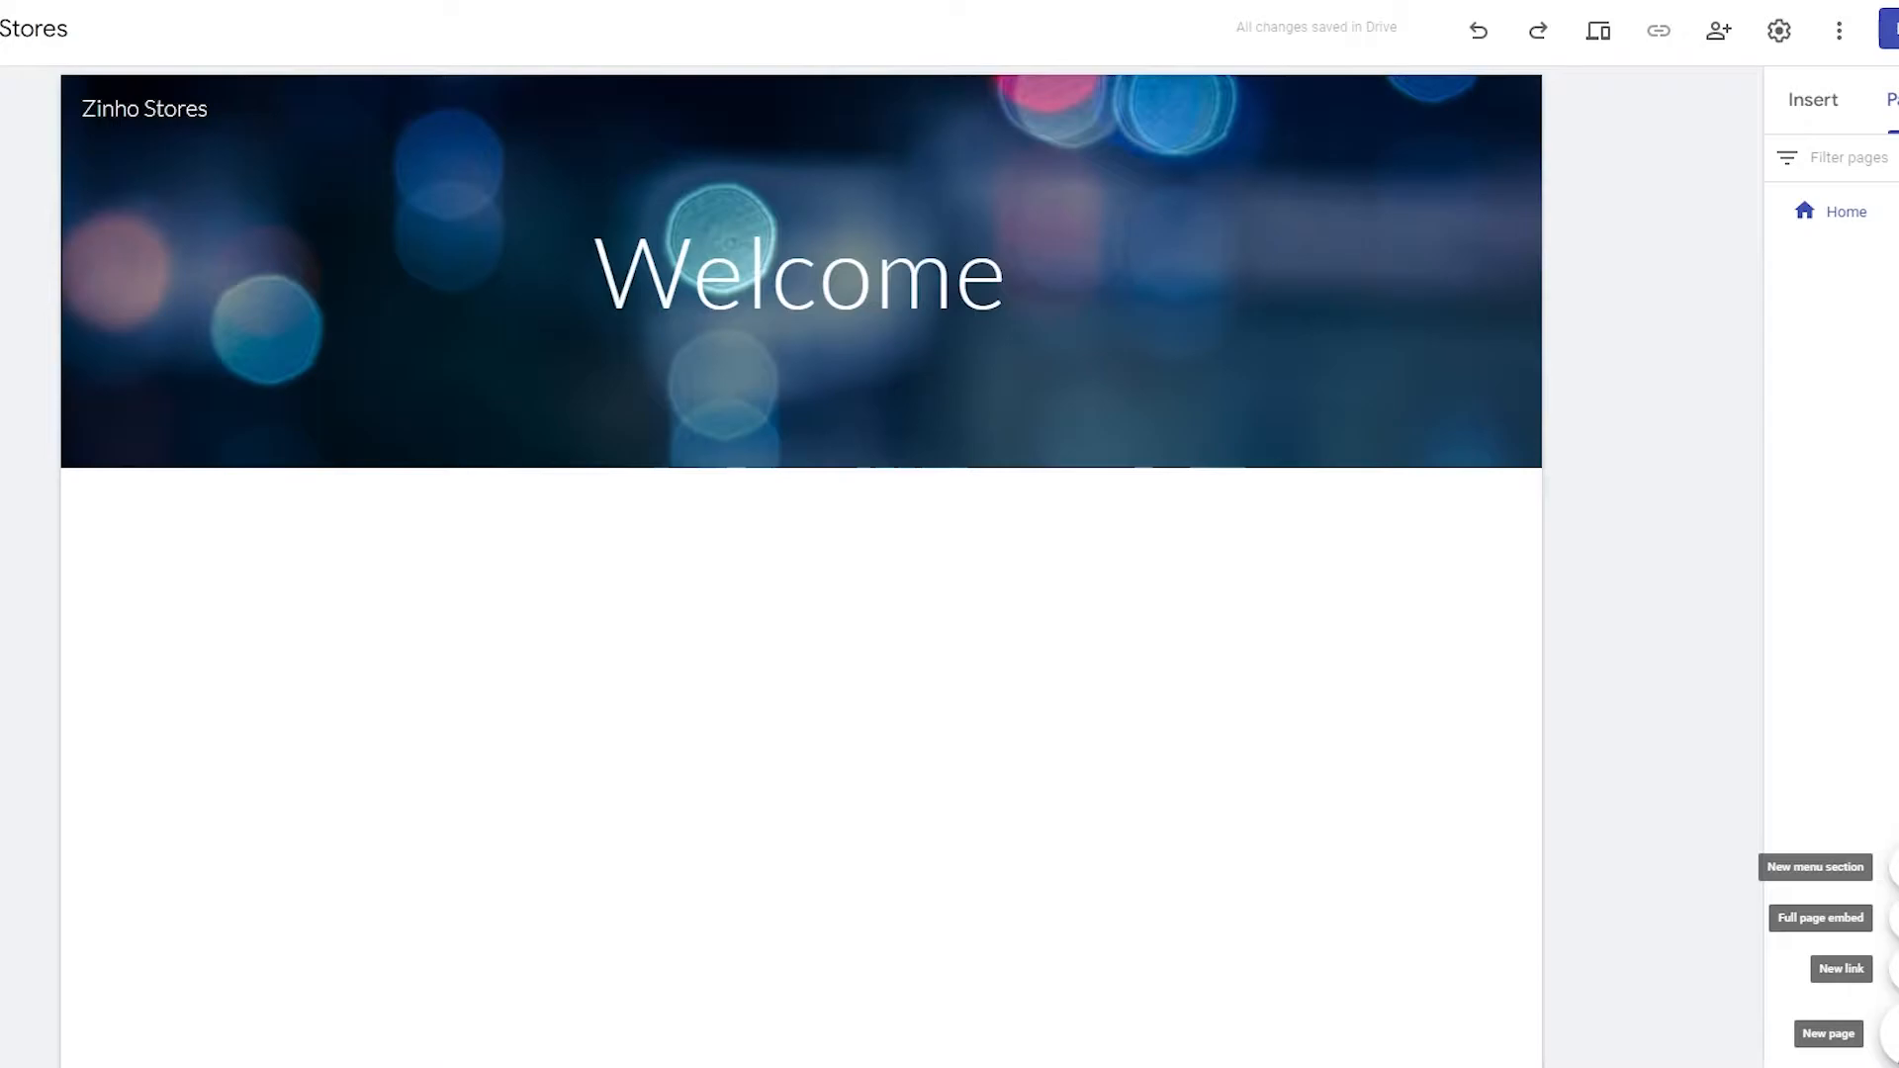
left_click(1891, 1034)
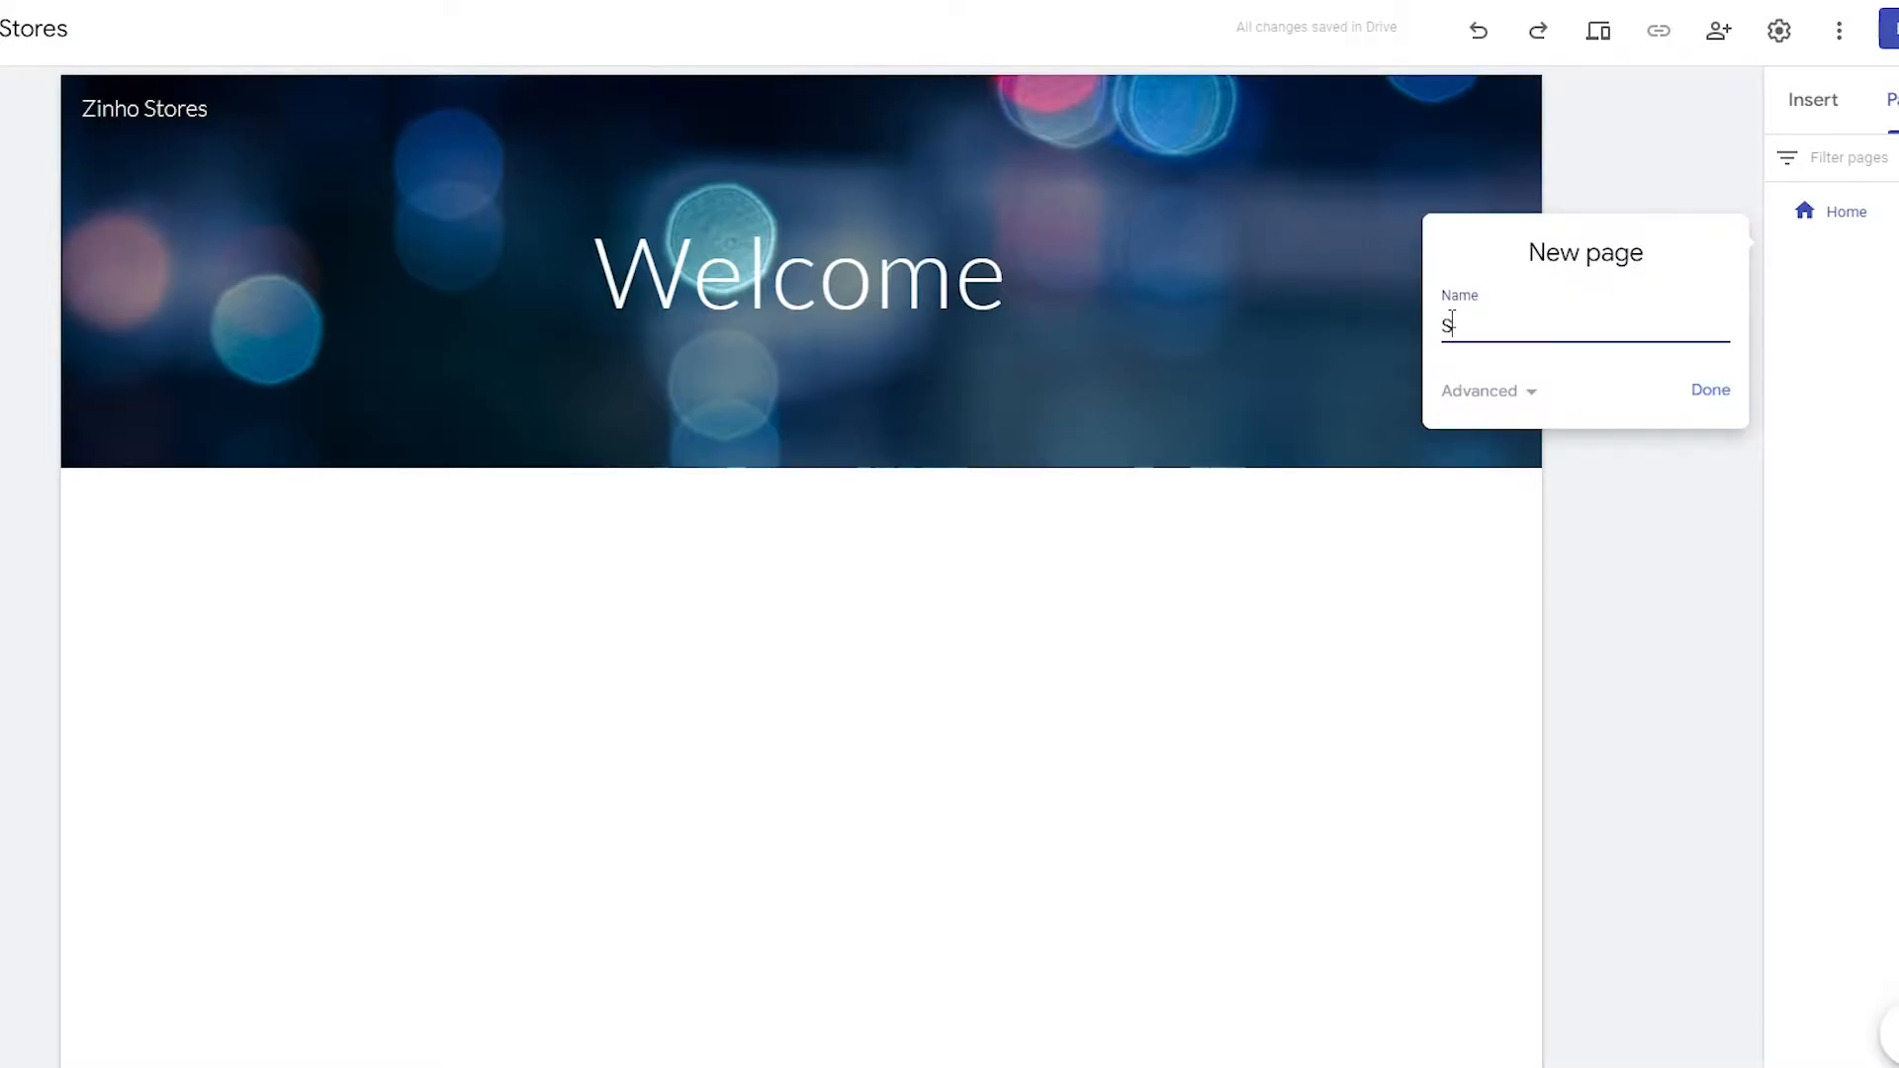
type("Store")
key("Return")
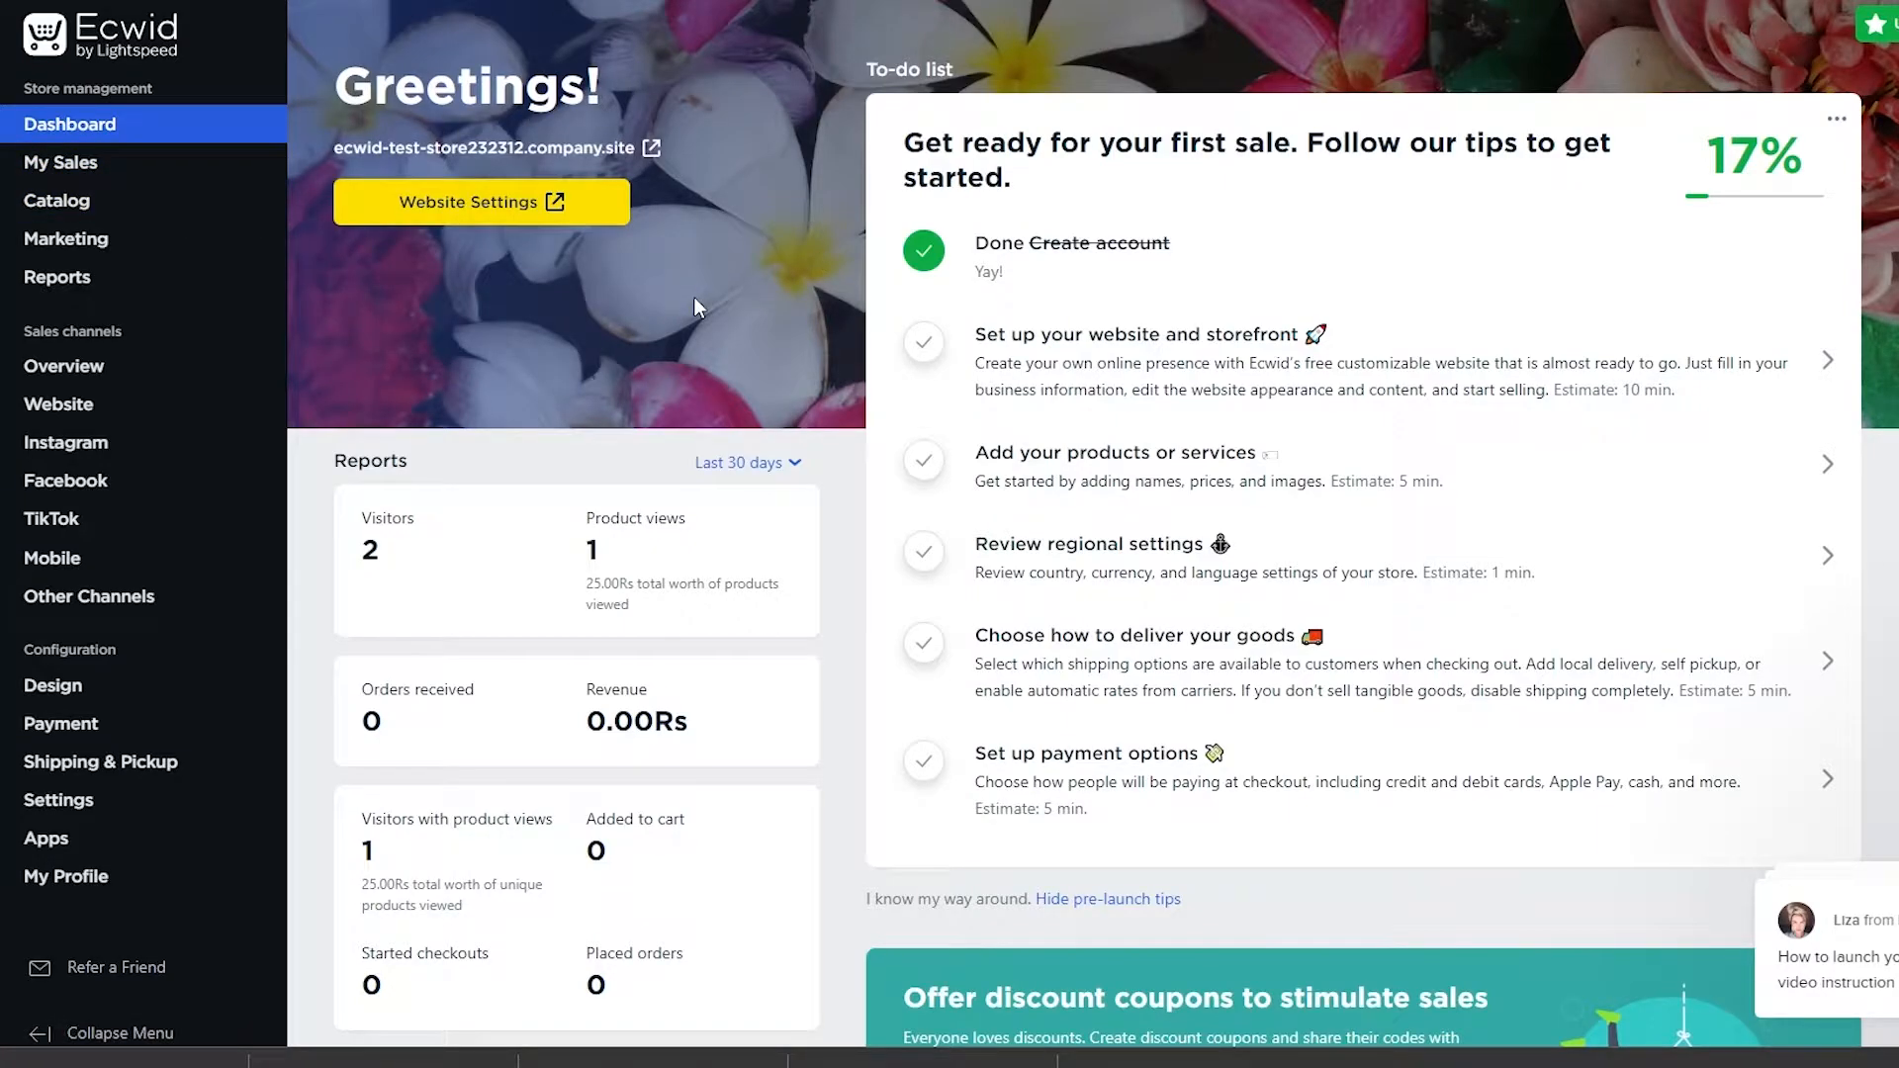
- Switch to the Ecwid store dashboard and delete all products from the catalog with a mass update
mouse_move(22, 207)
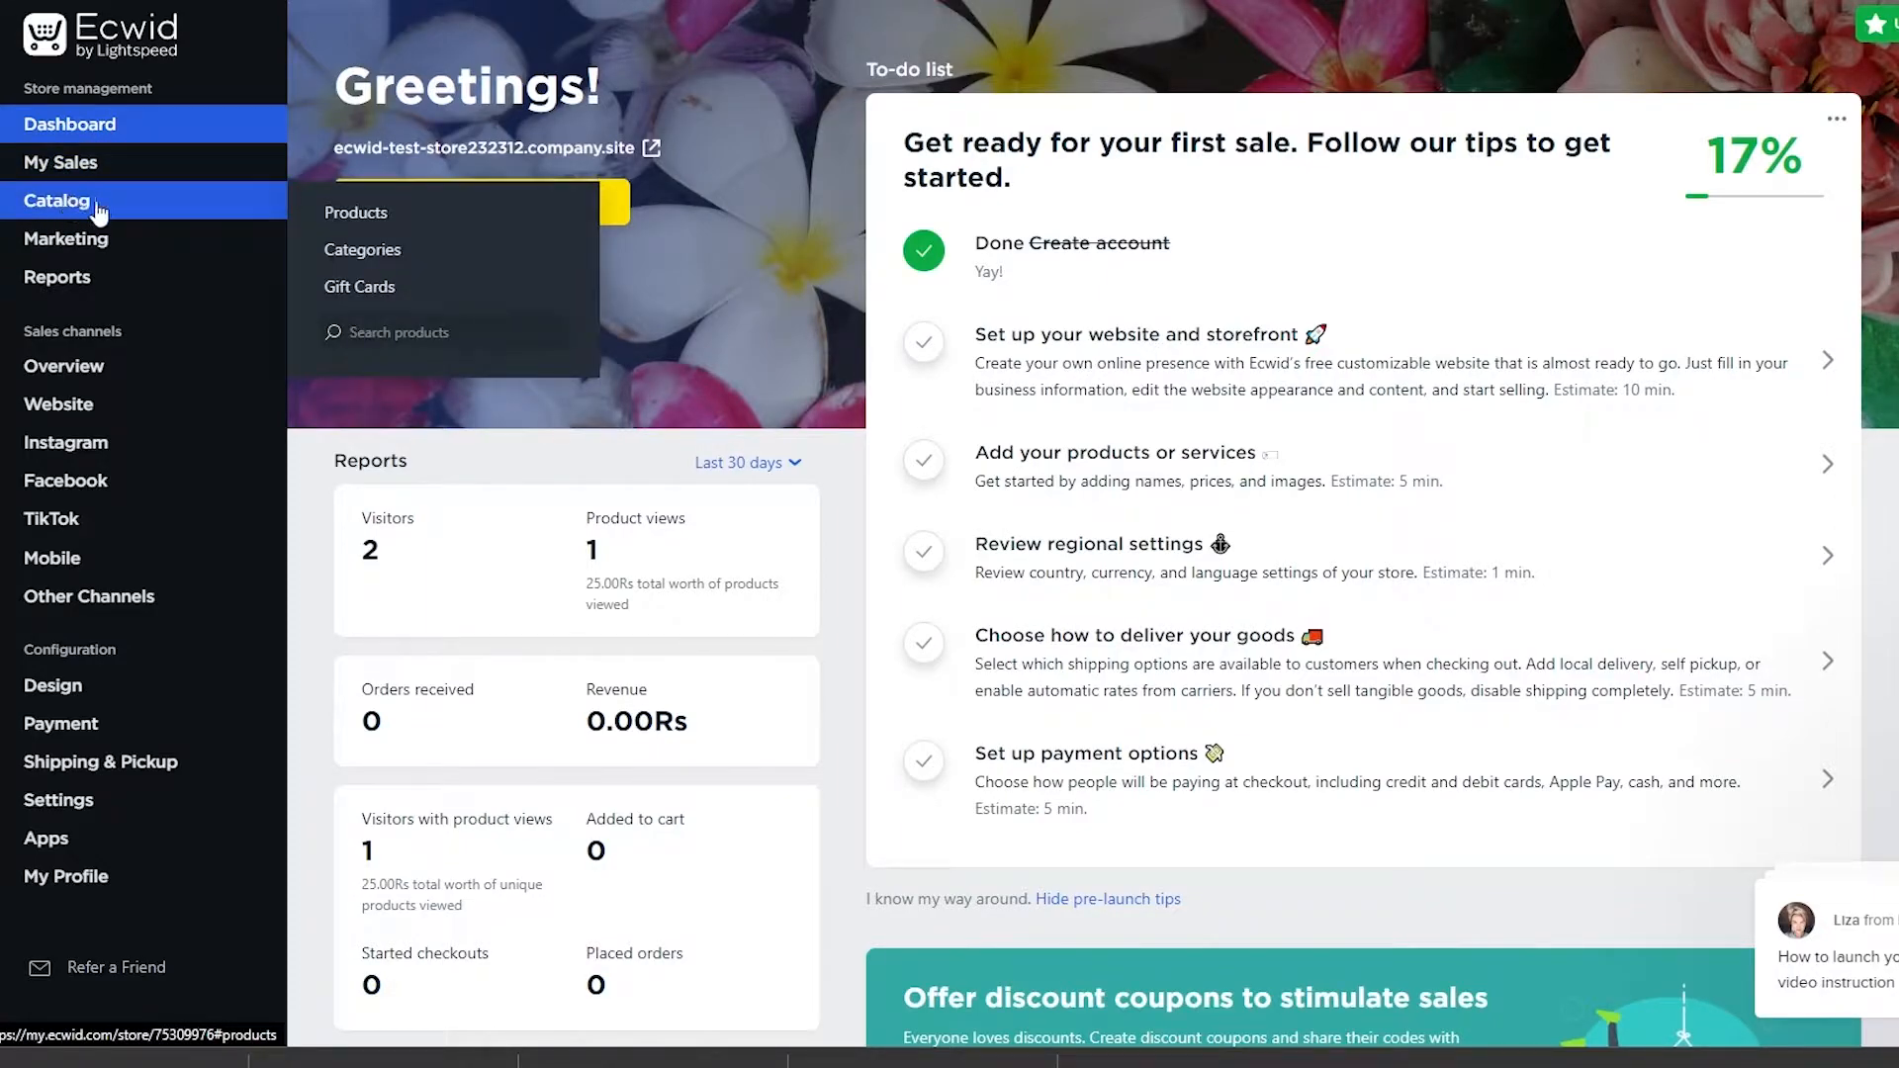
left_click(376, 213)
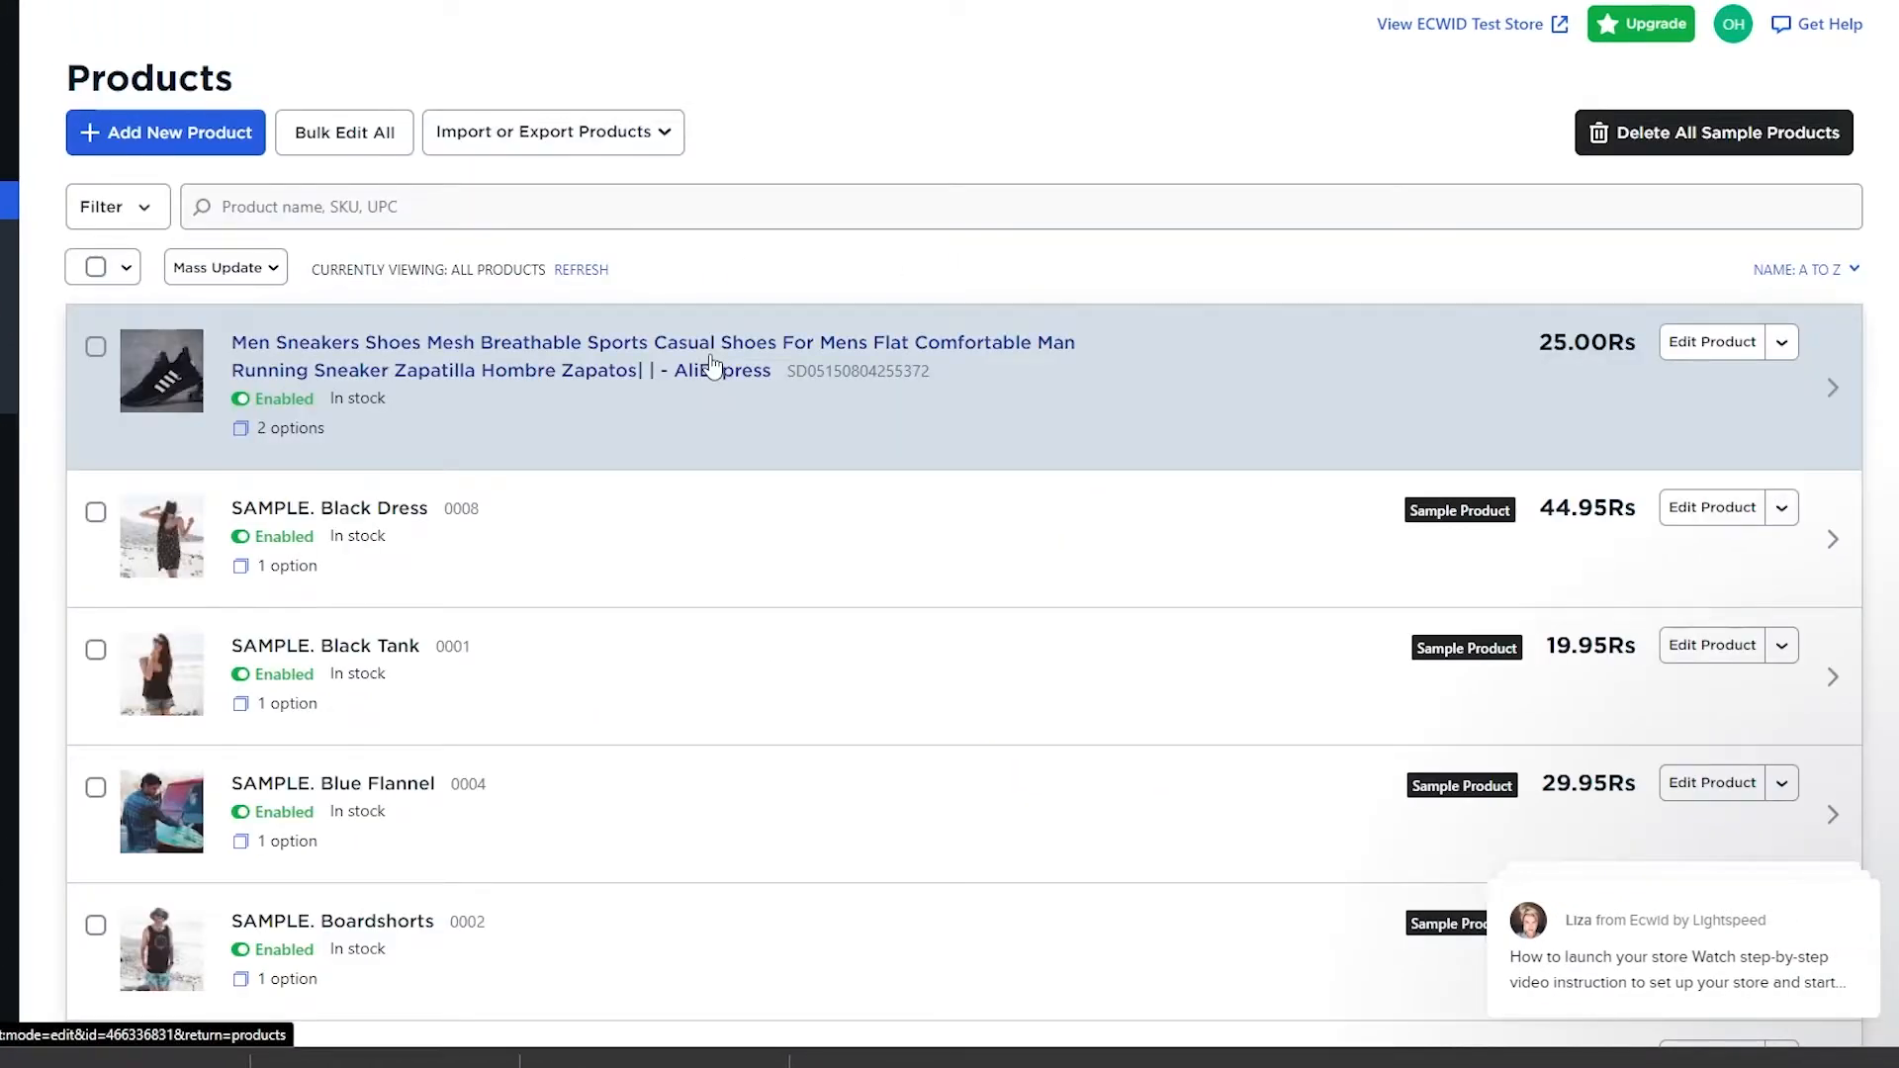
scroll(712, 366, "down", 5)
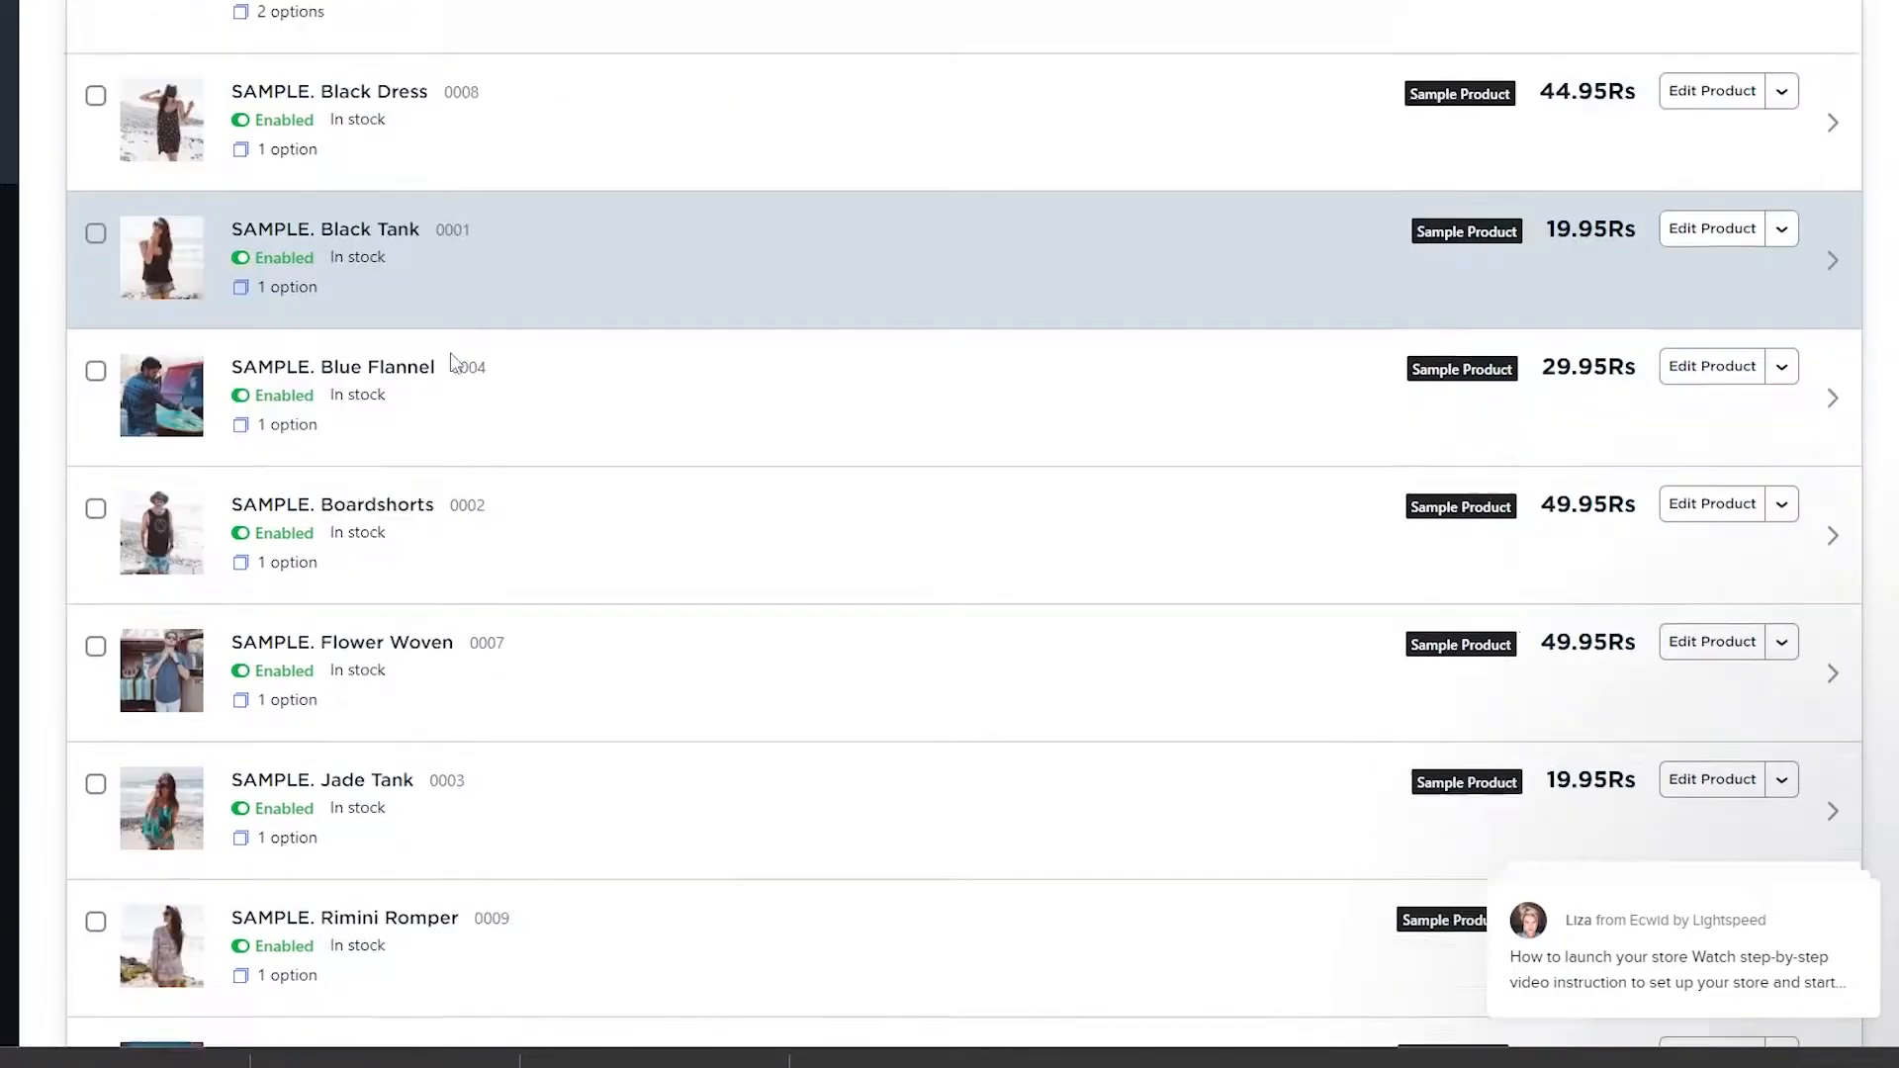
scroll(454, 363, "down", 5)
scroll(454, 363, "up", 10)
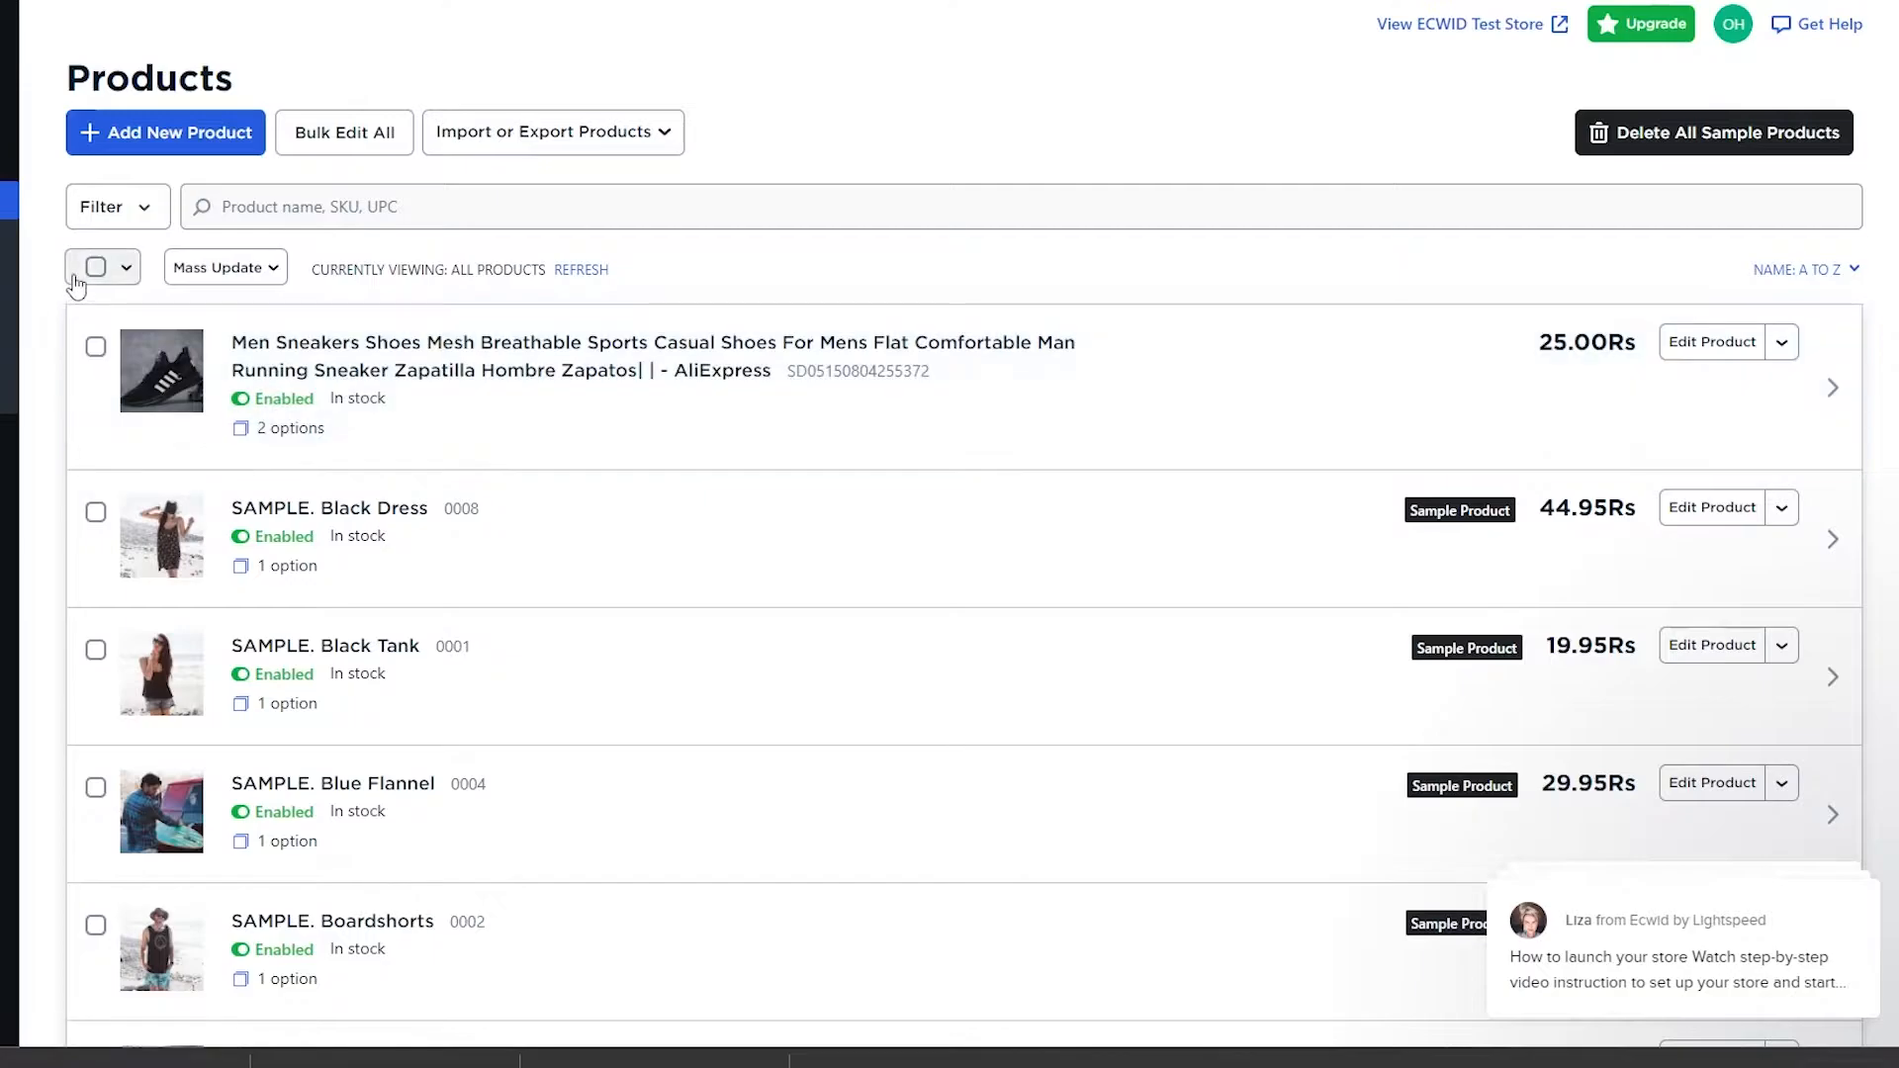
left_click(93, 268)
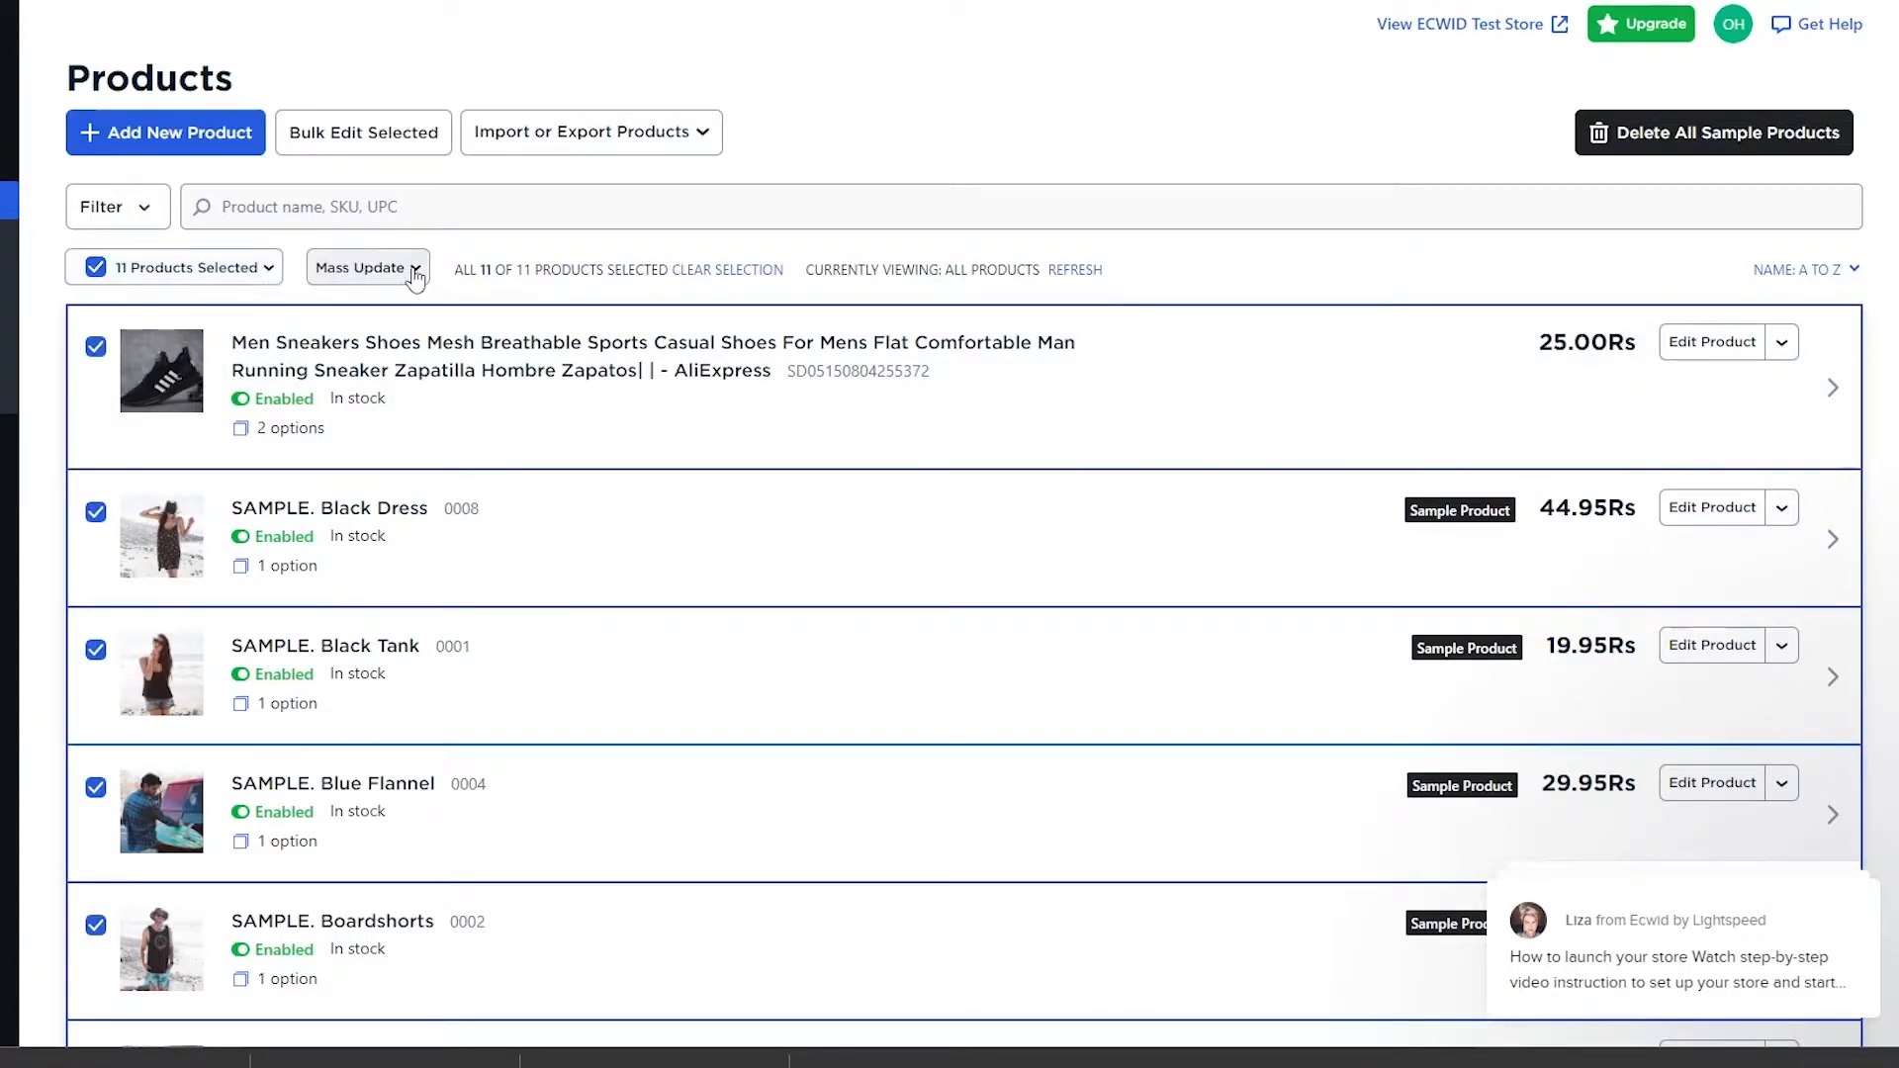
left_click(415, 269)
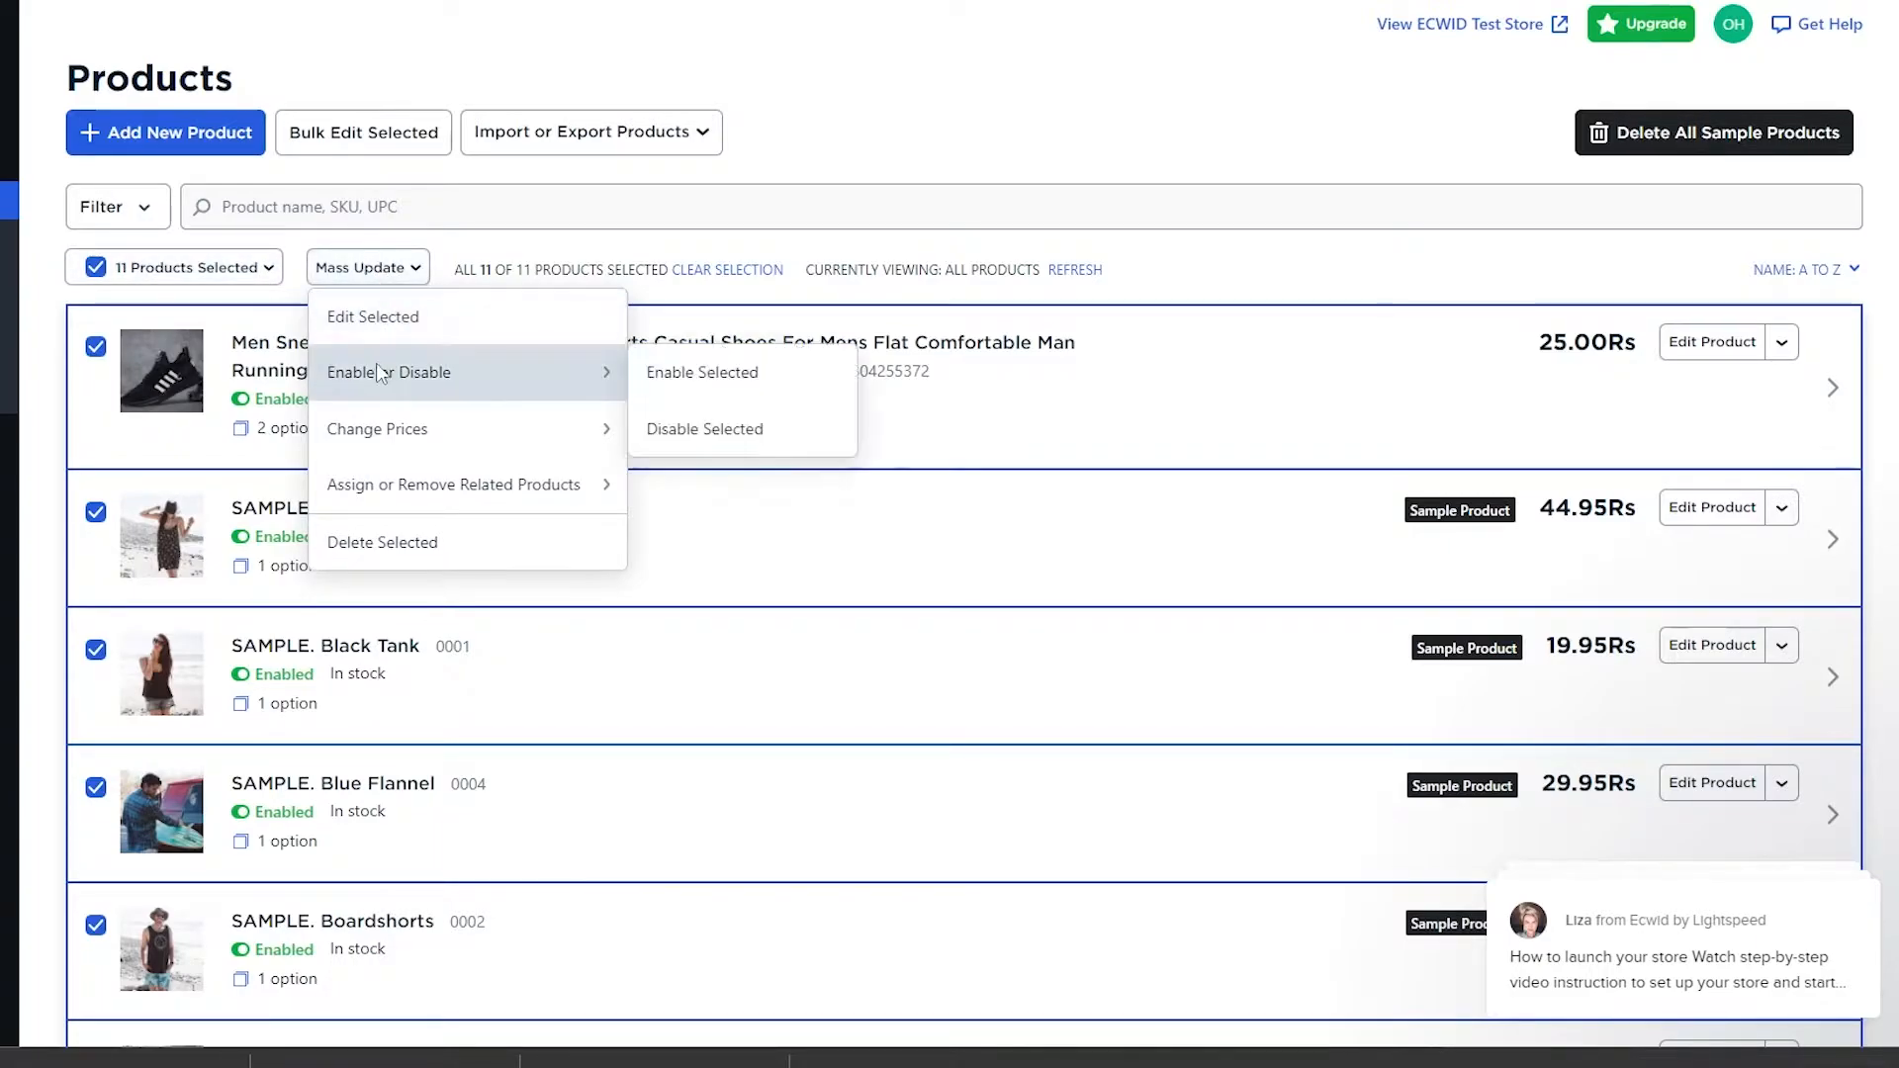
left_click(421, 554)
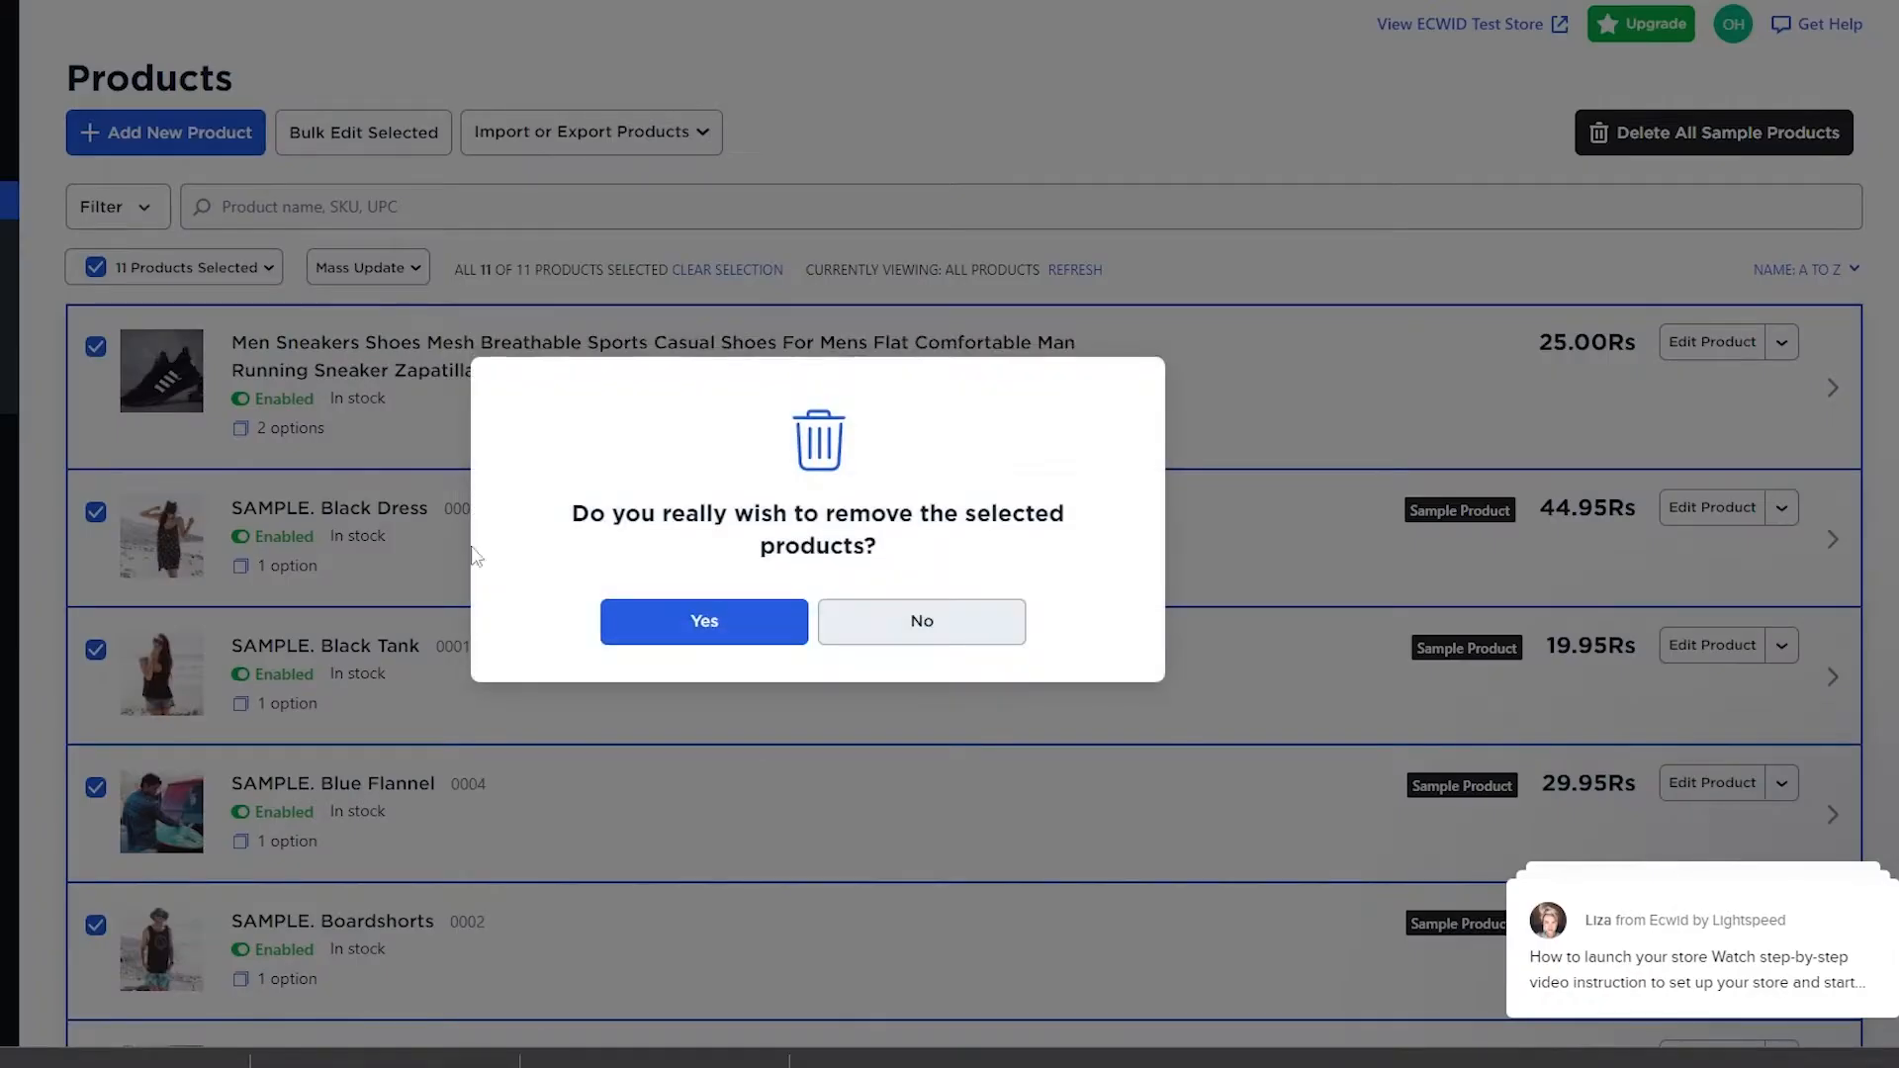
left_click(716, 627)
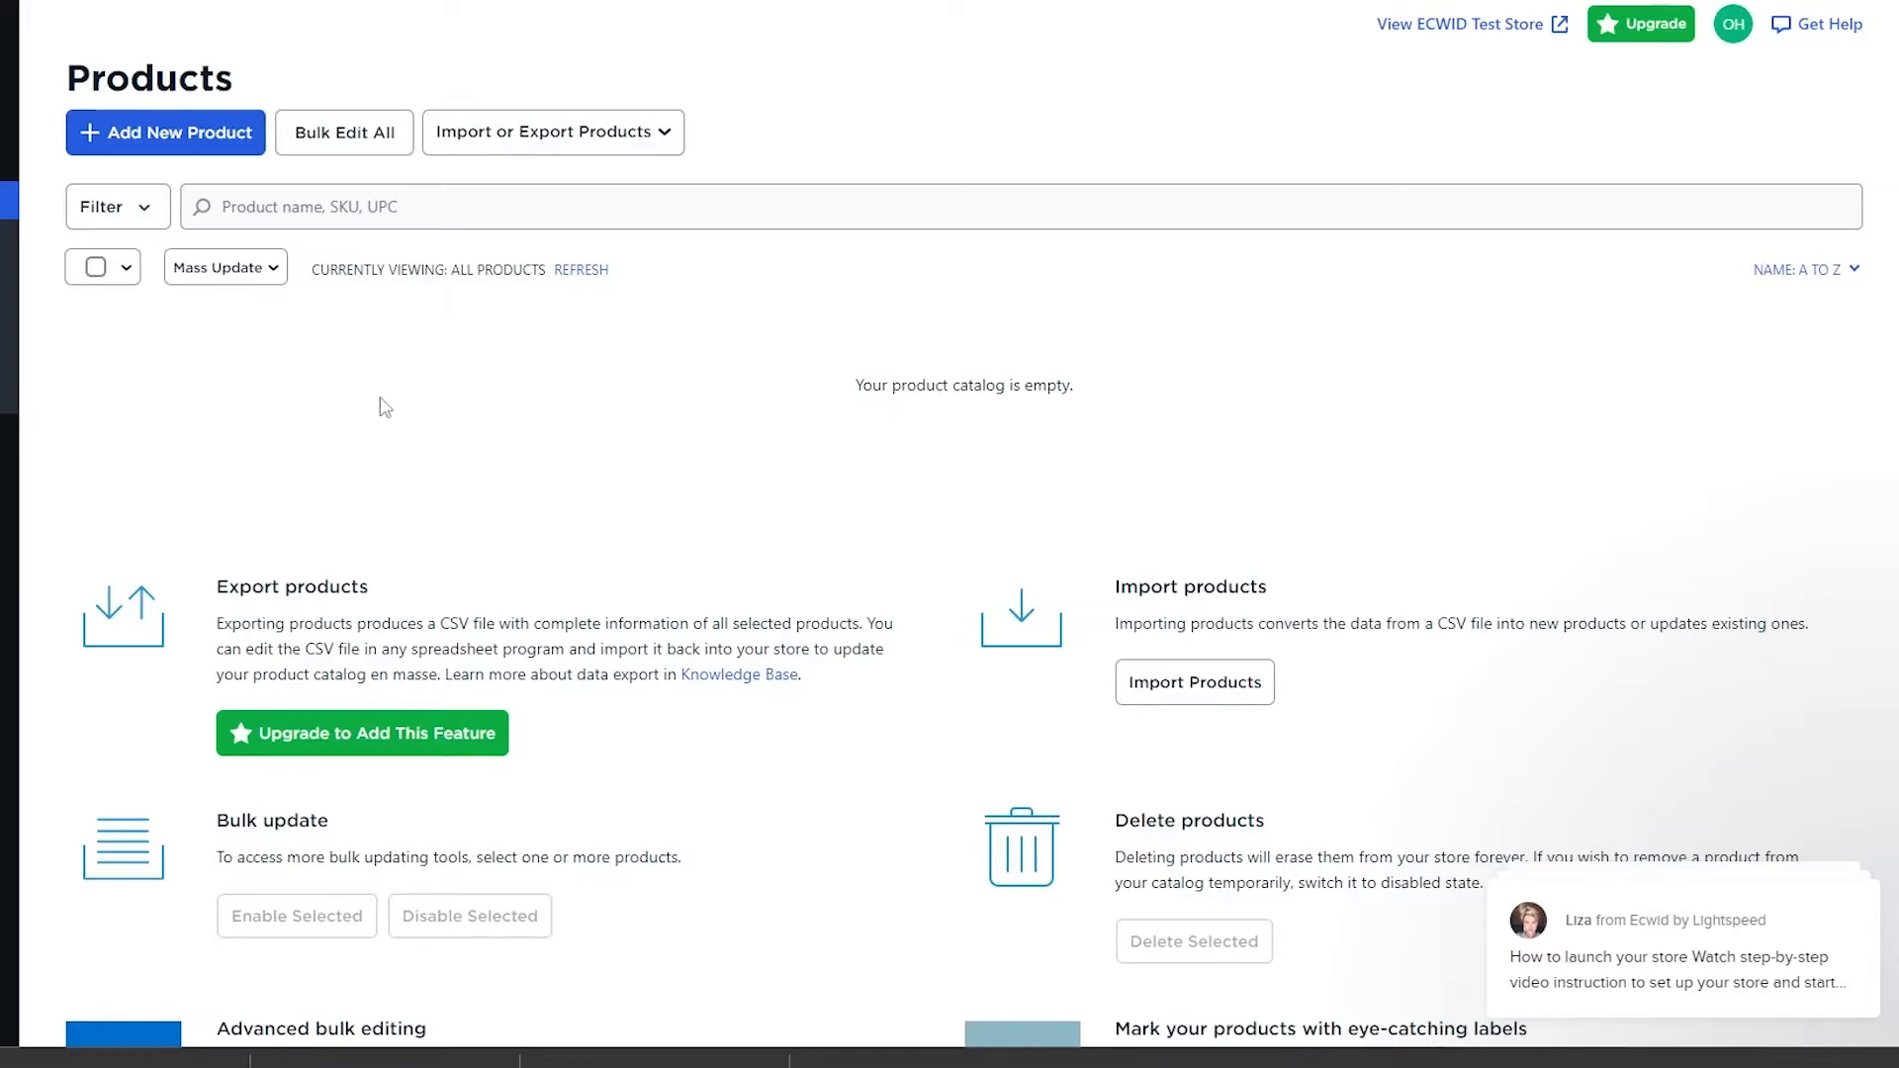
- Start a new product with the four dress images from the Product folder and name it Summer Dress With Flower Patterns
left_click(117, 142)
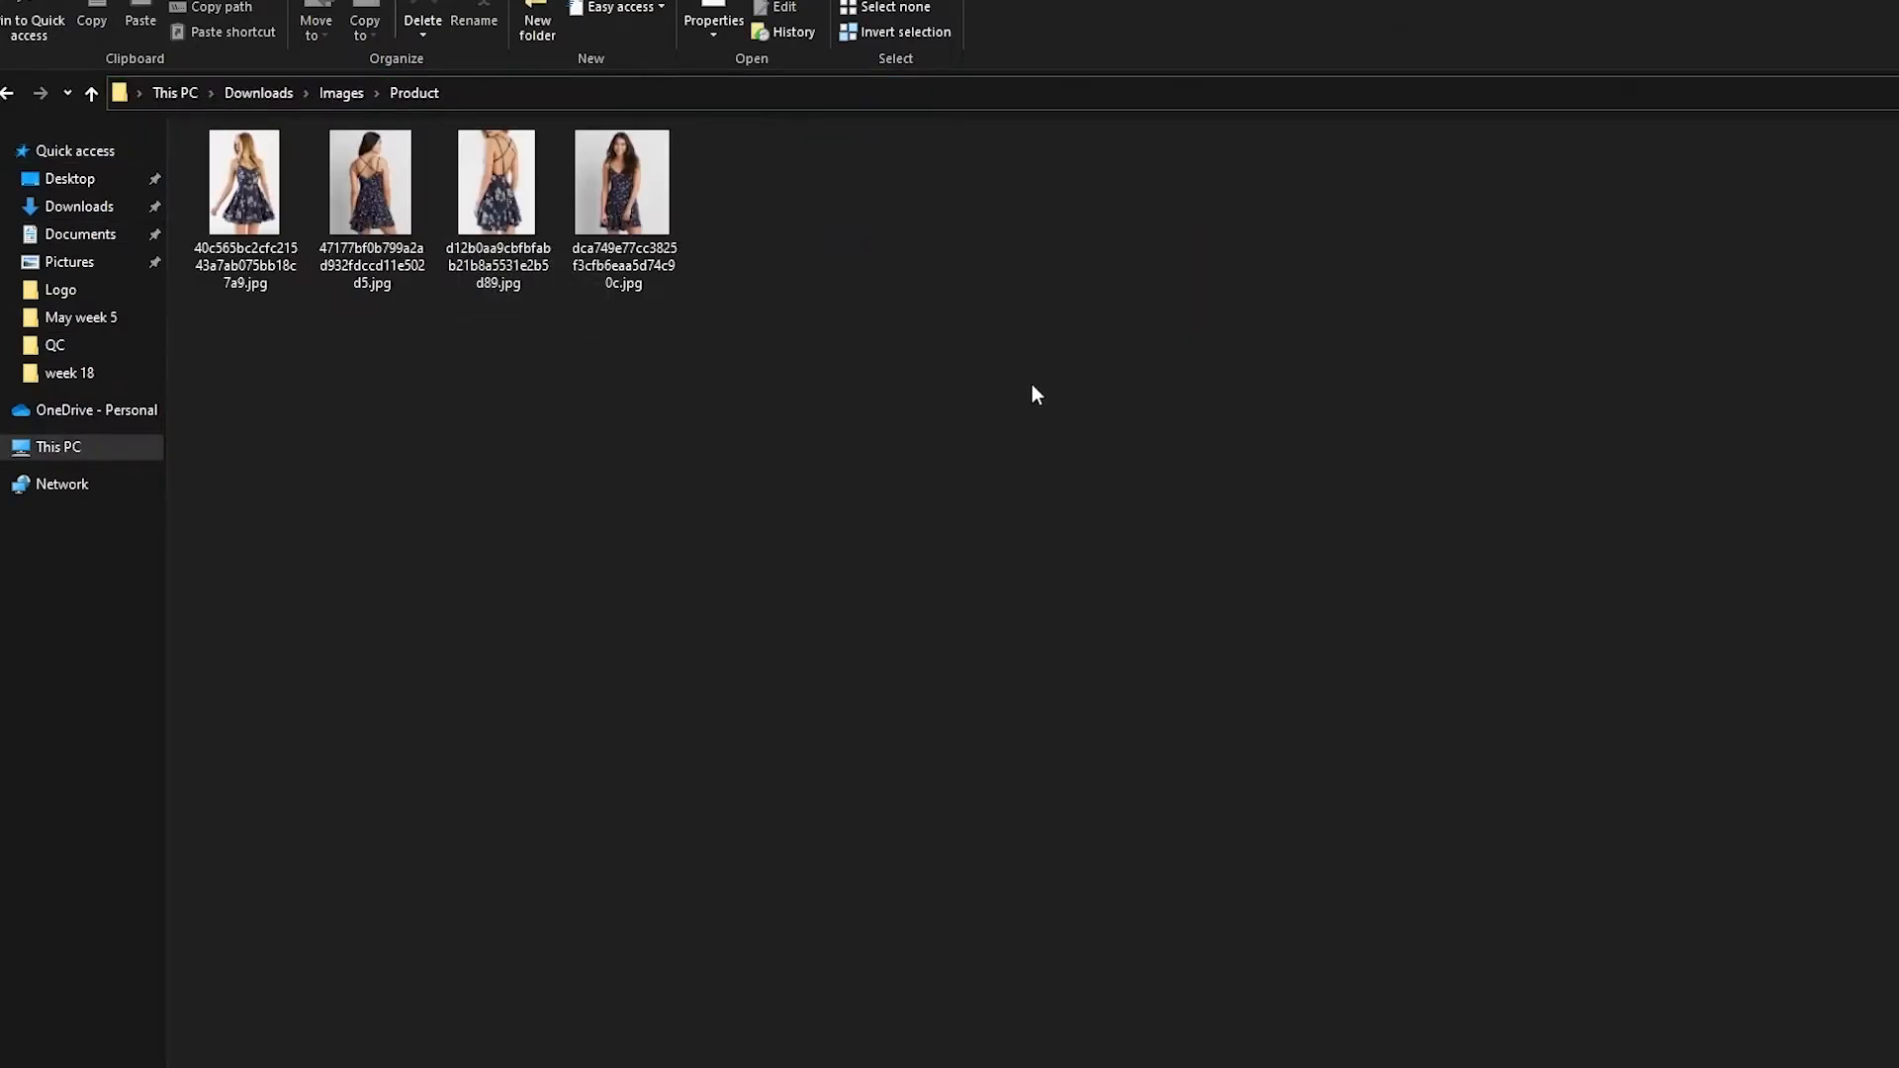
left_click_drag(890, 387, 490, 279)
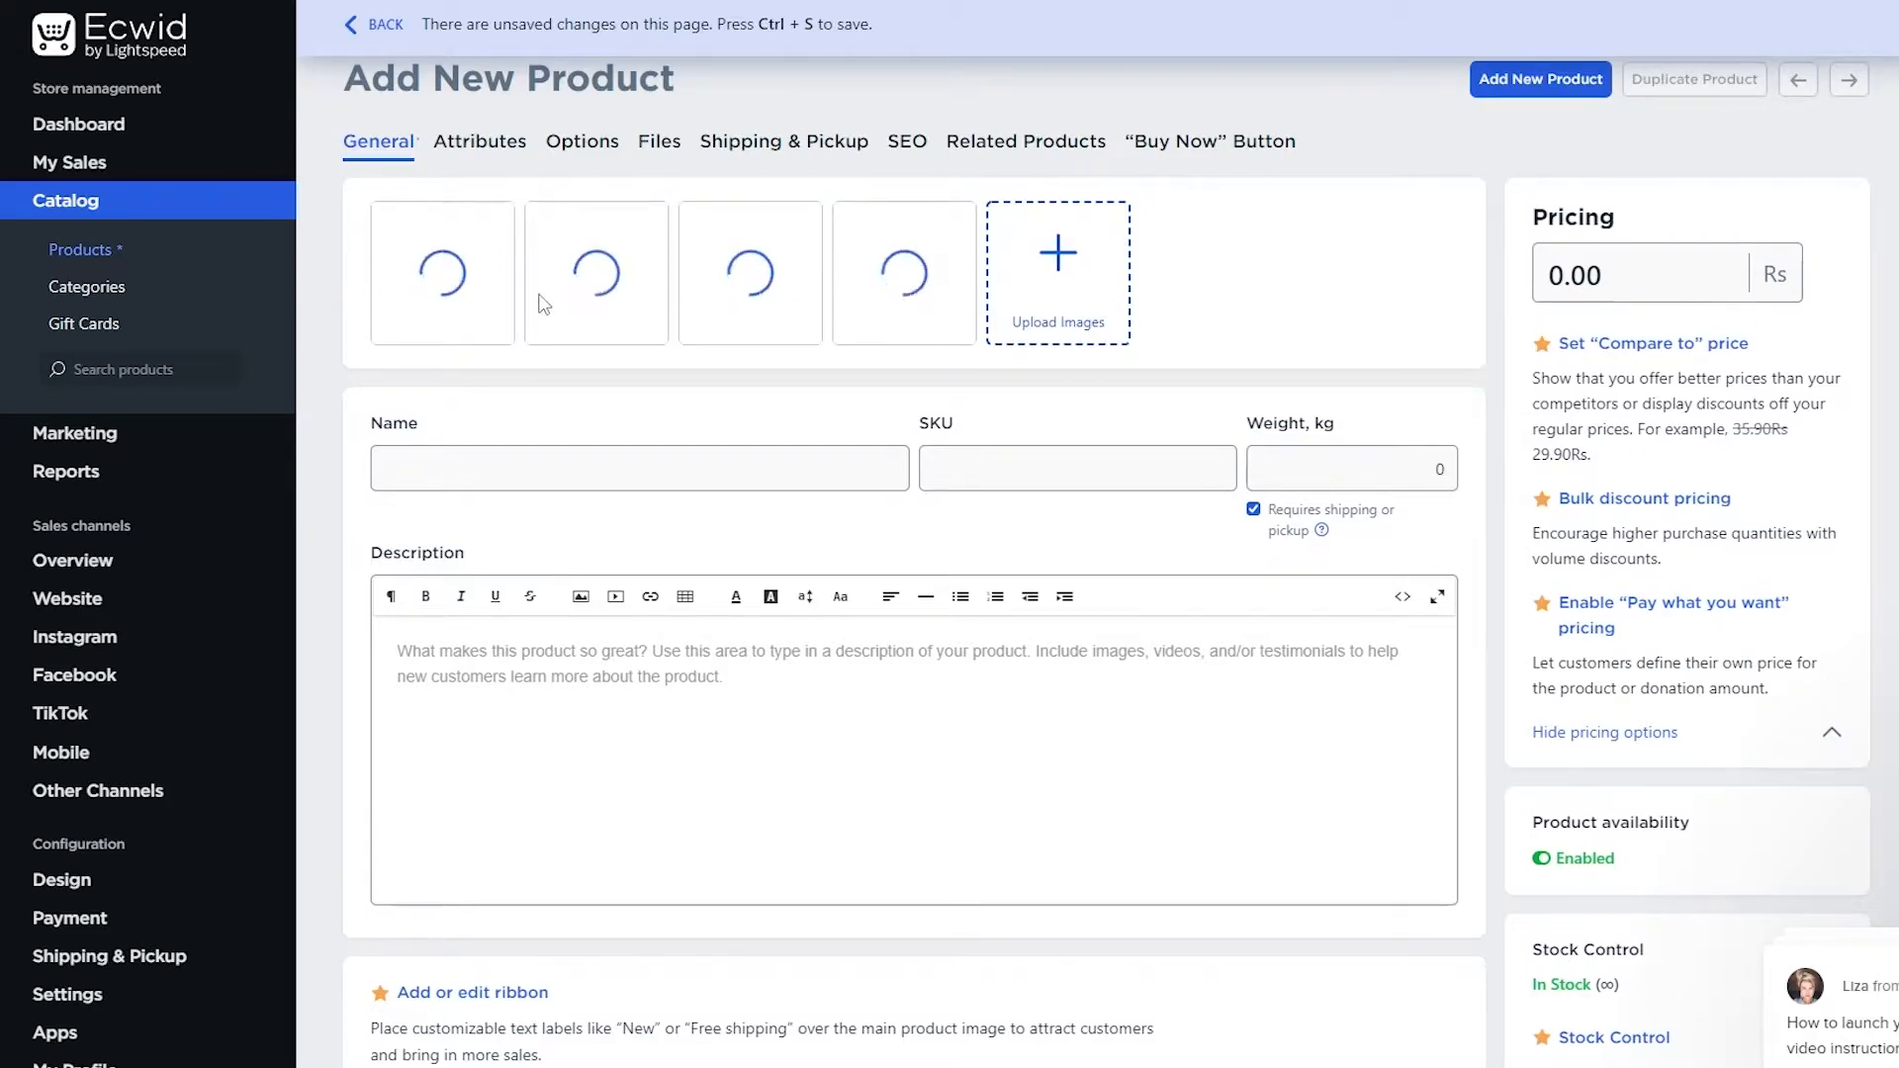
left_click(476, 471)
type("Summer ")
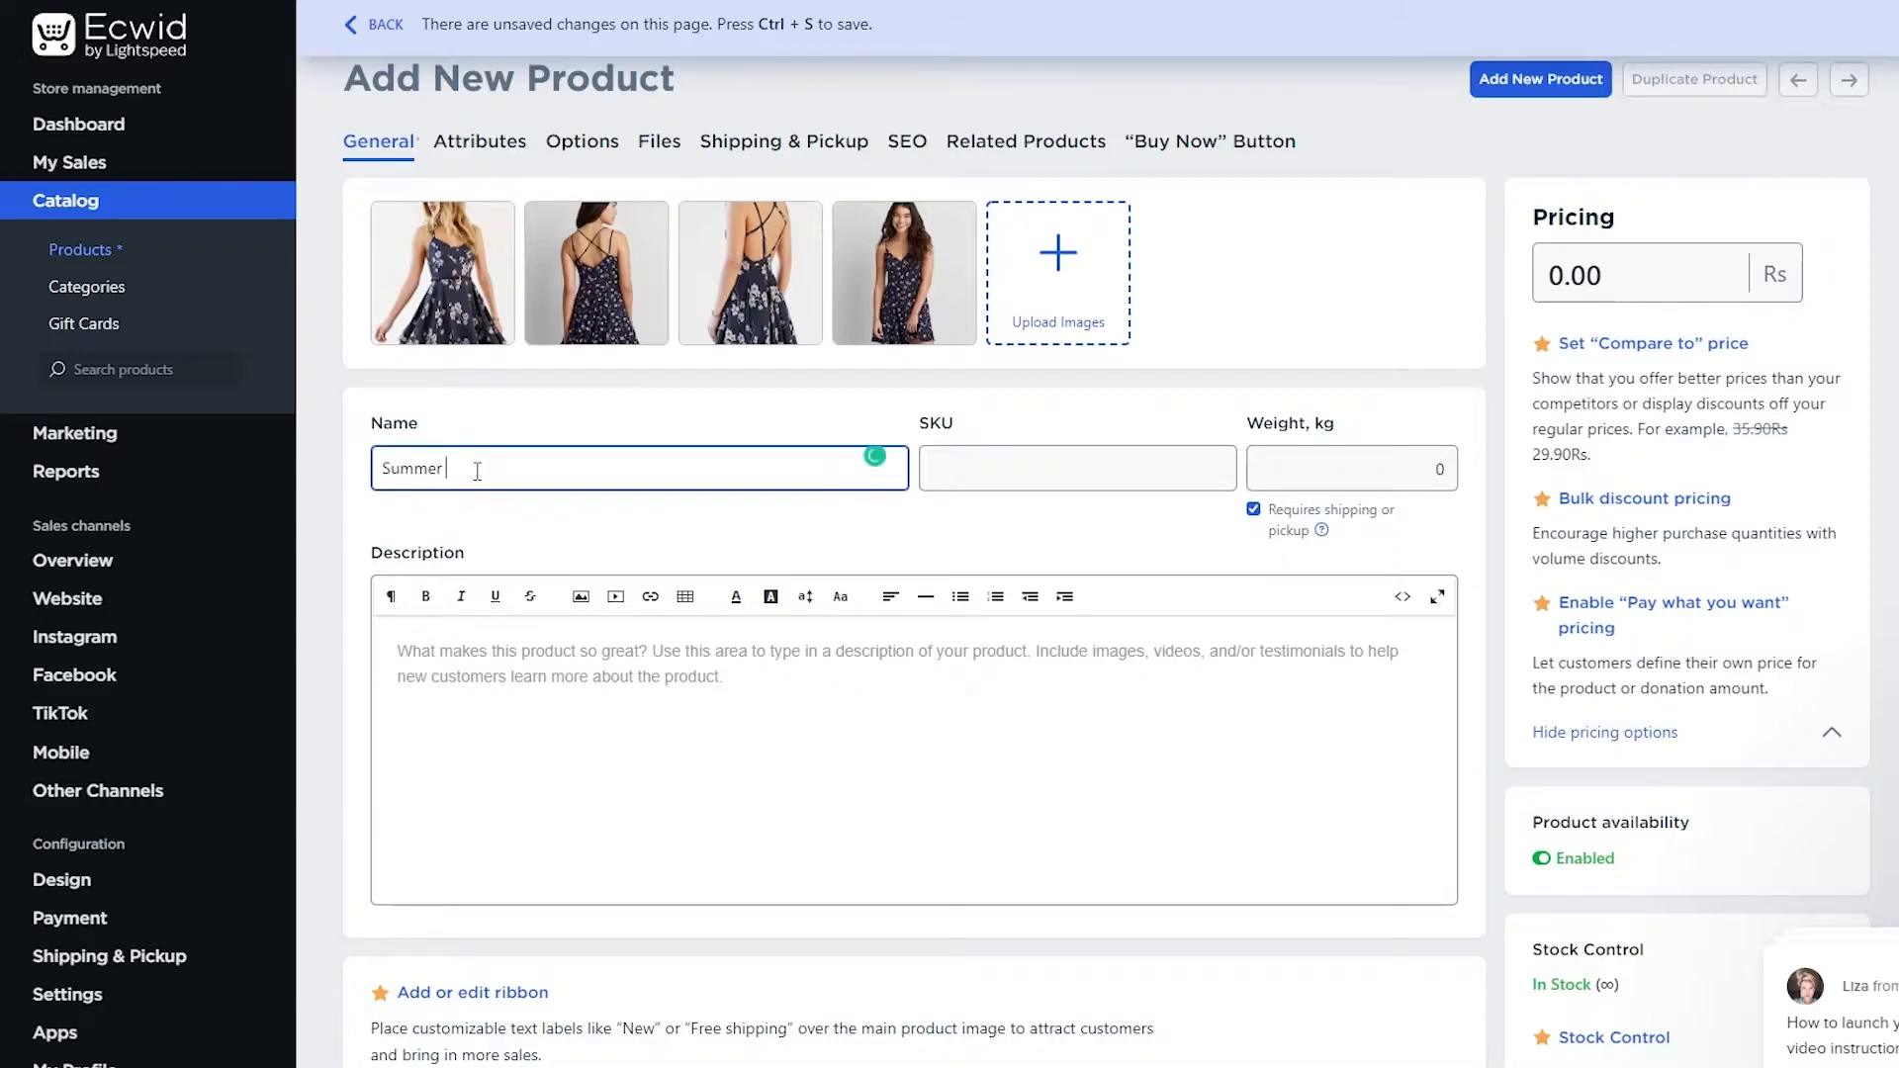
type("Dress With Flower Patterns")
scroll(459, 562, "down", 2)
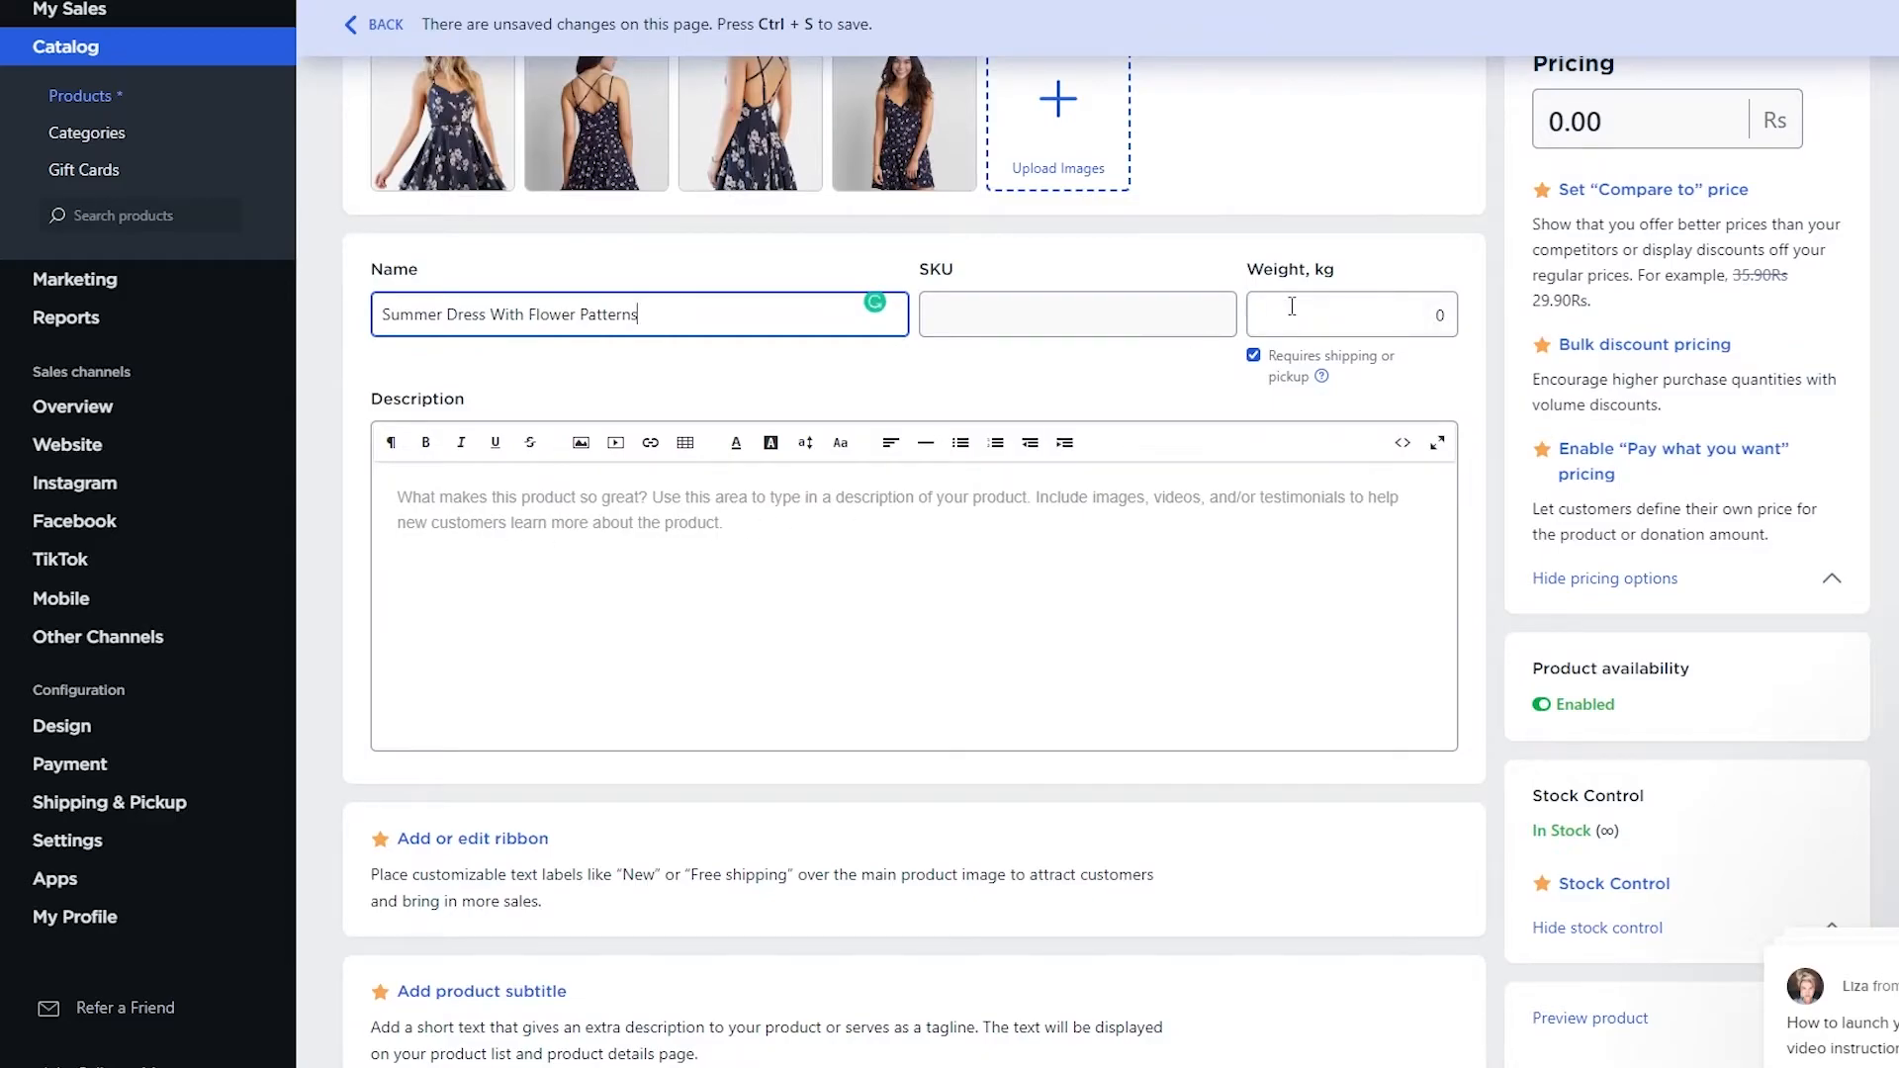
scroll(1064, 333, "down", 2)
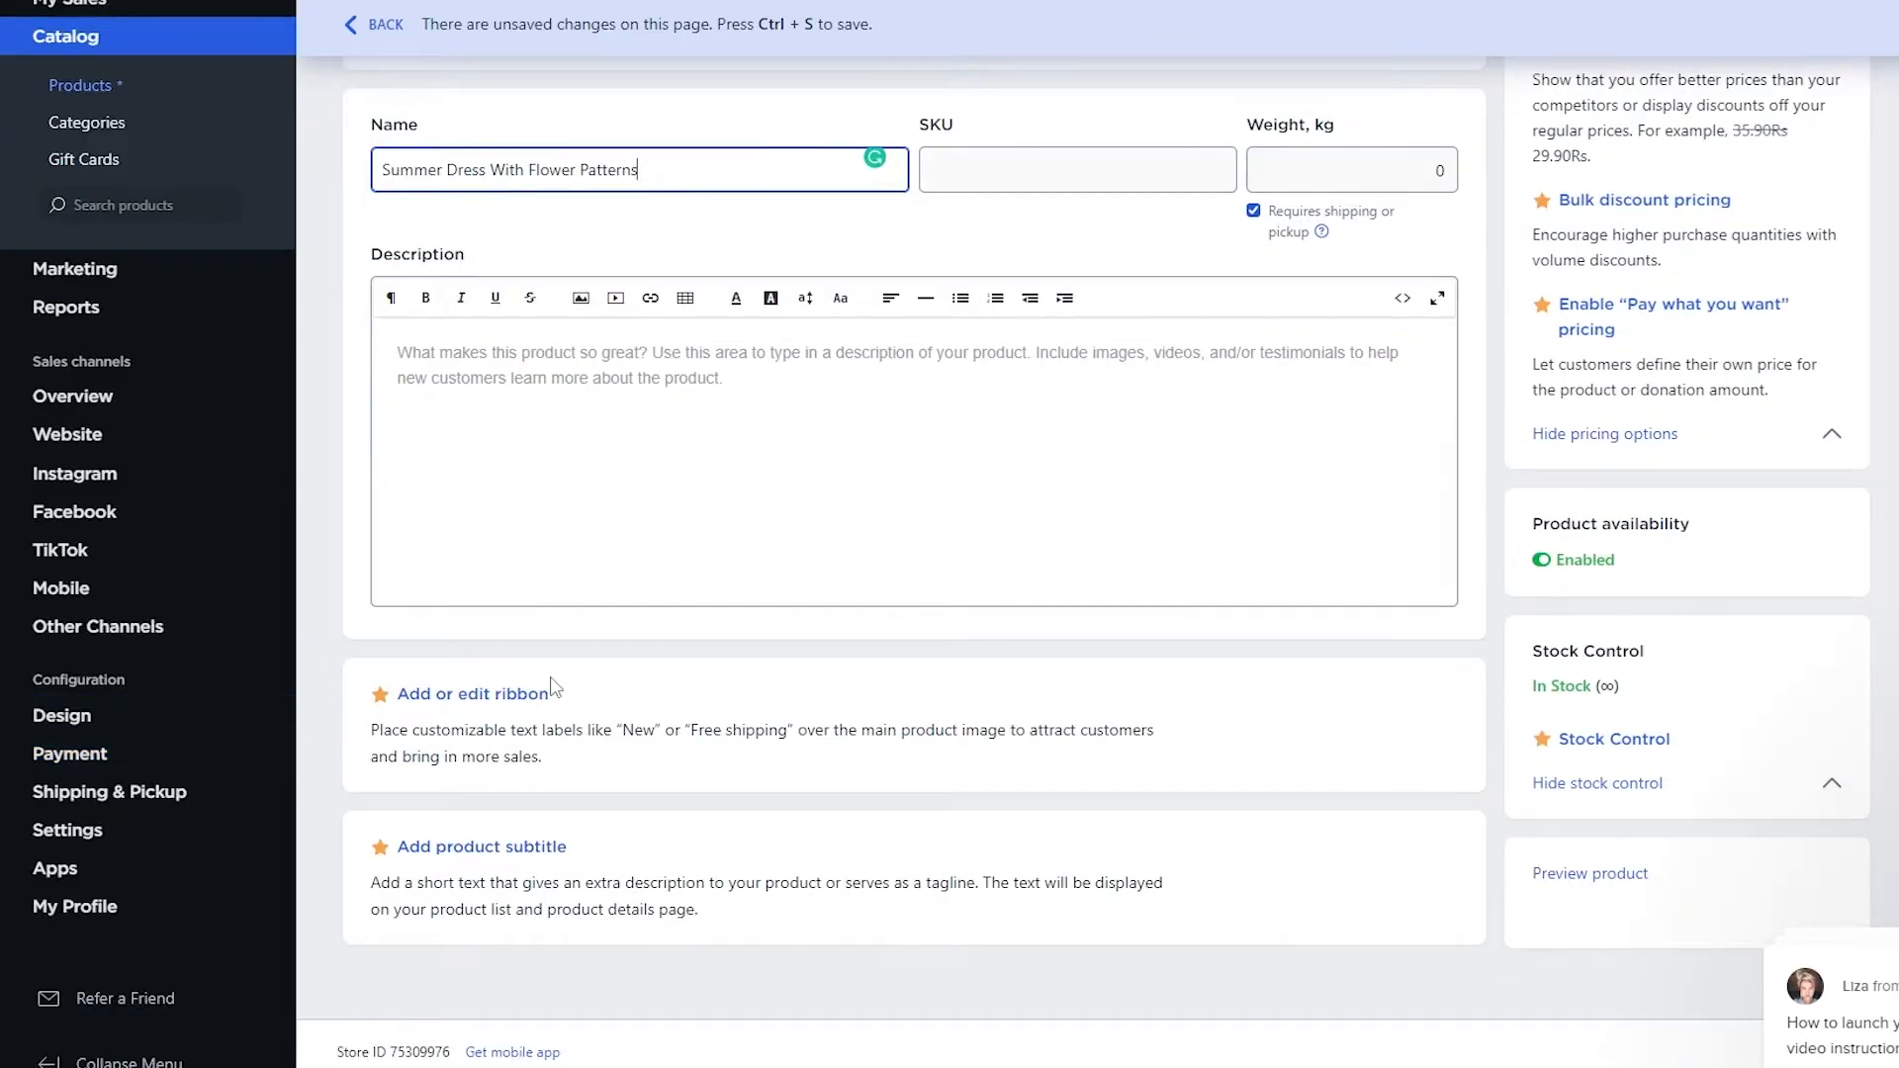
scroll(1046, 597, "up", 4)
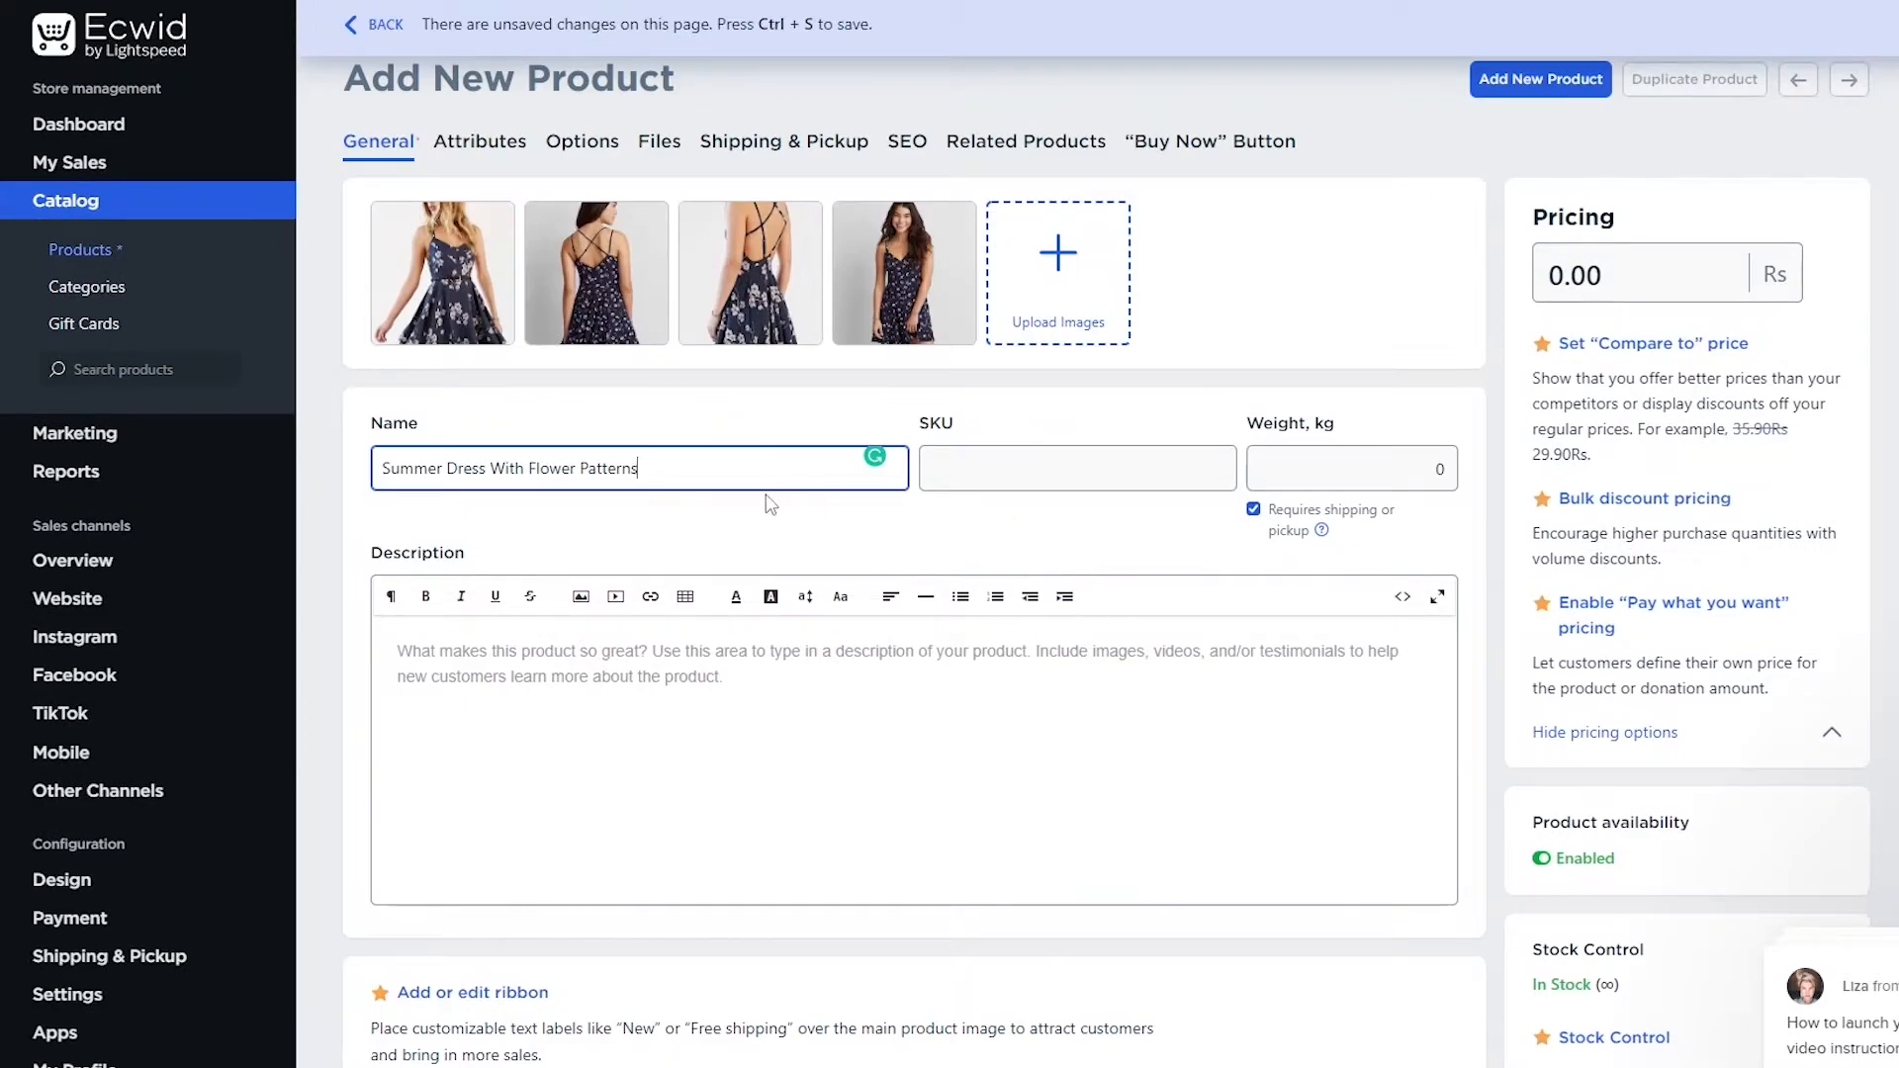
- Set the new product's price to 30.00 Rs
left_click(1567, 275)
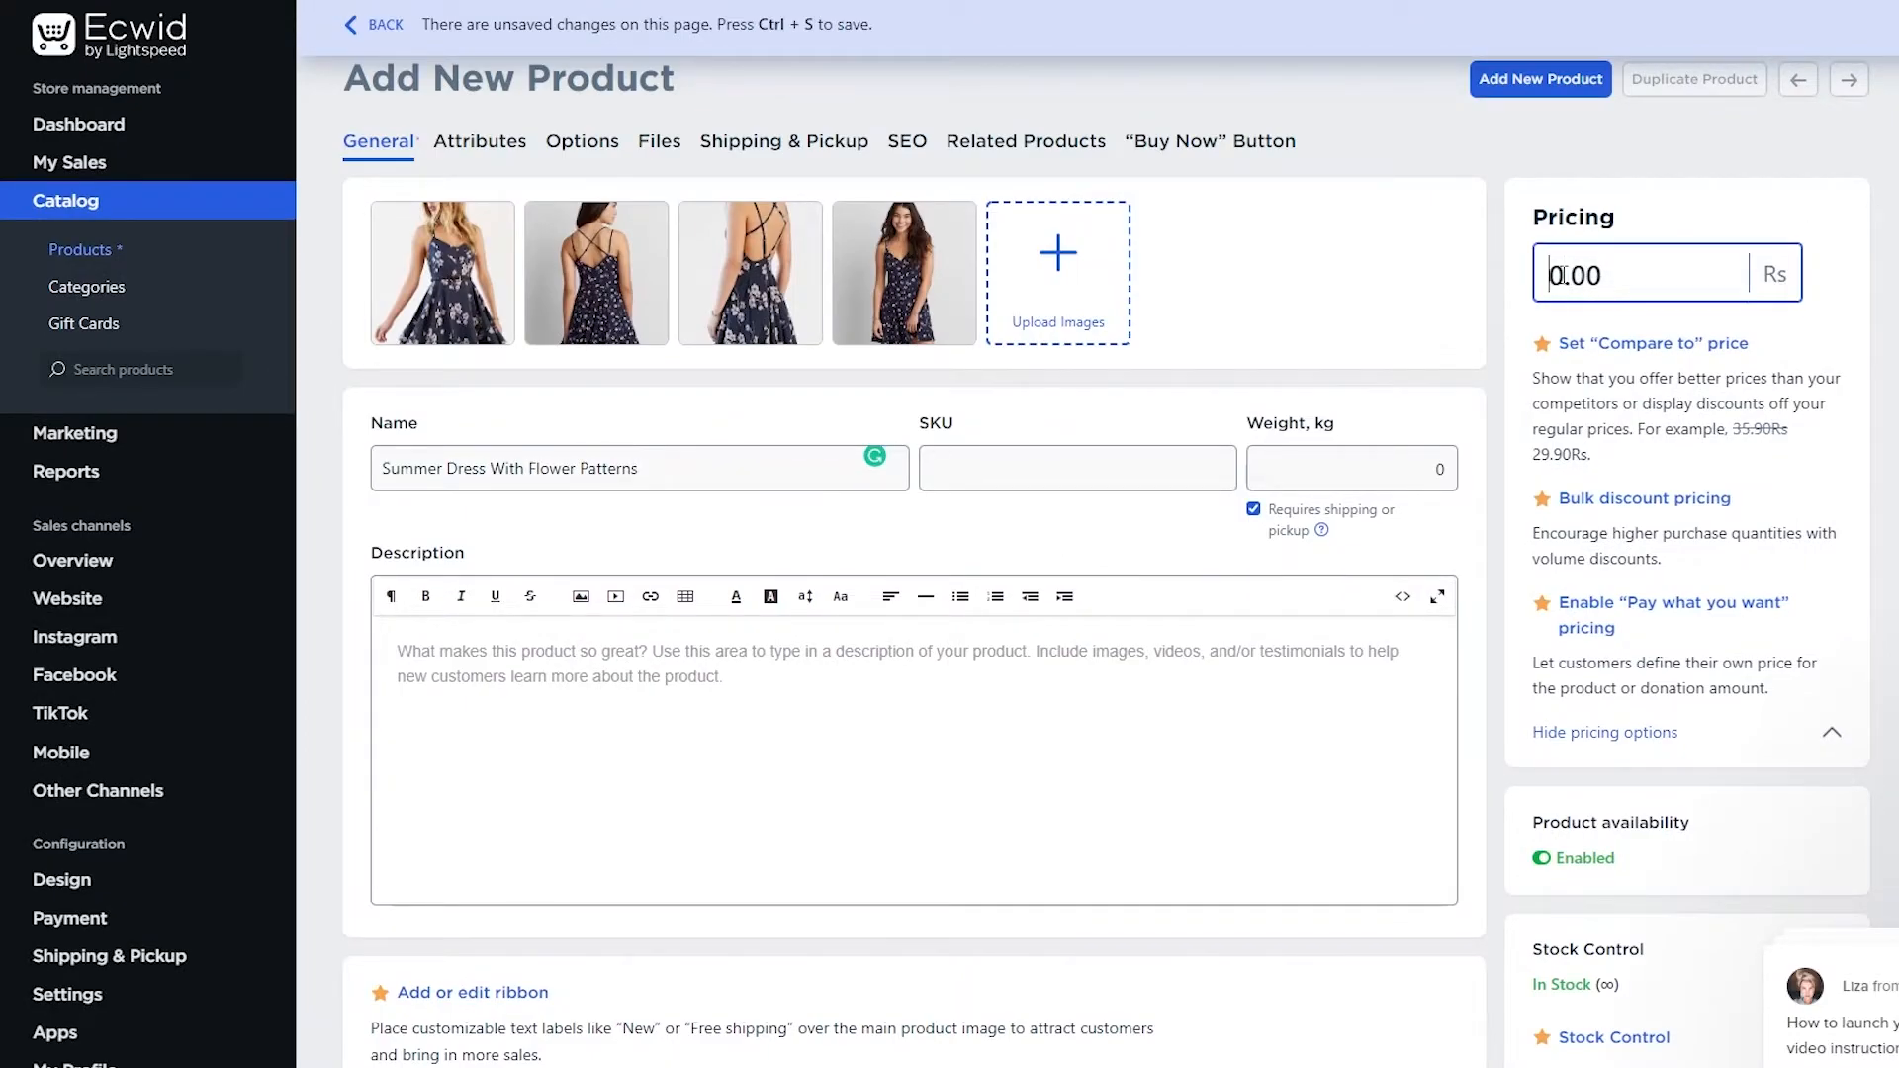
left_click(1551, 276)
type("3")
scroll(1503, 342, "down", 3)
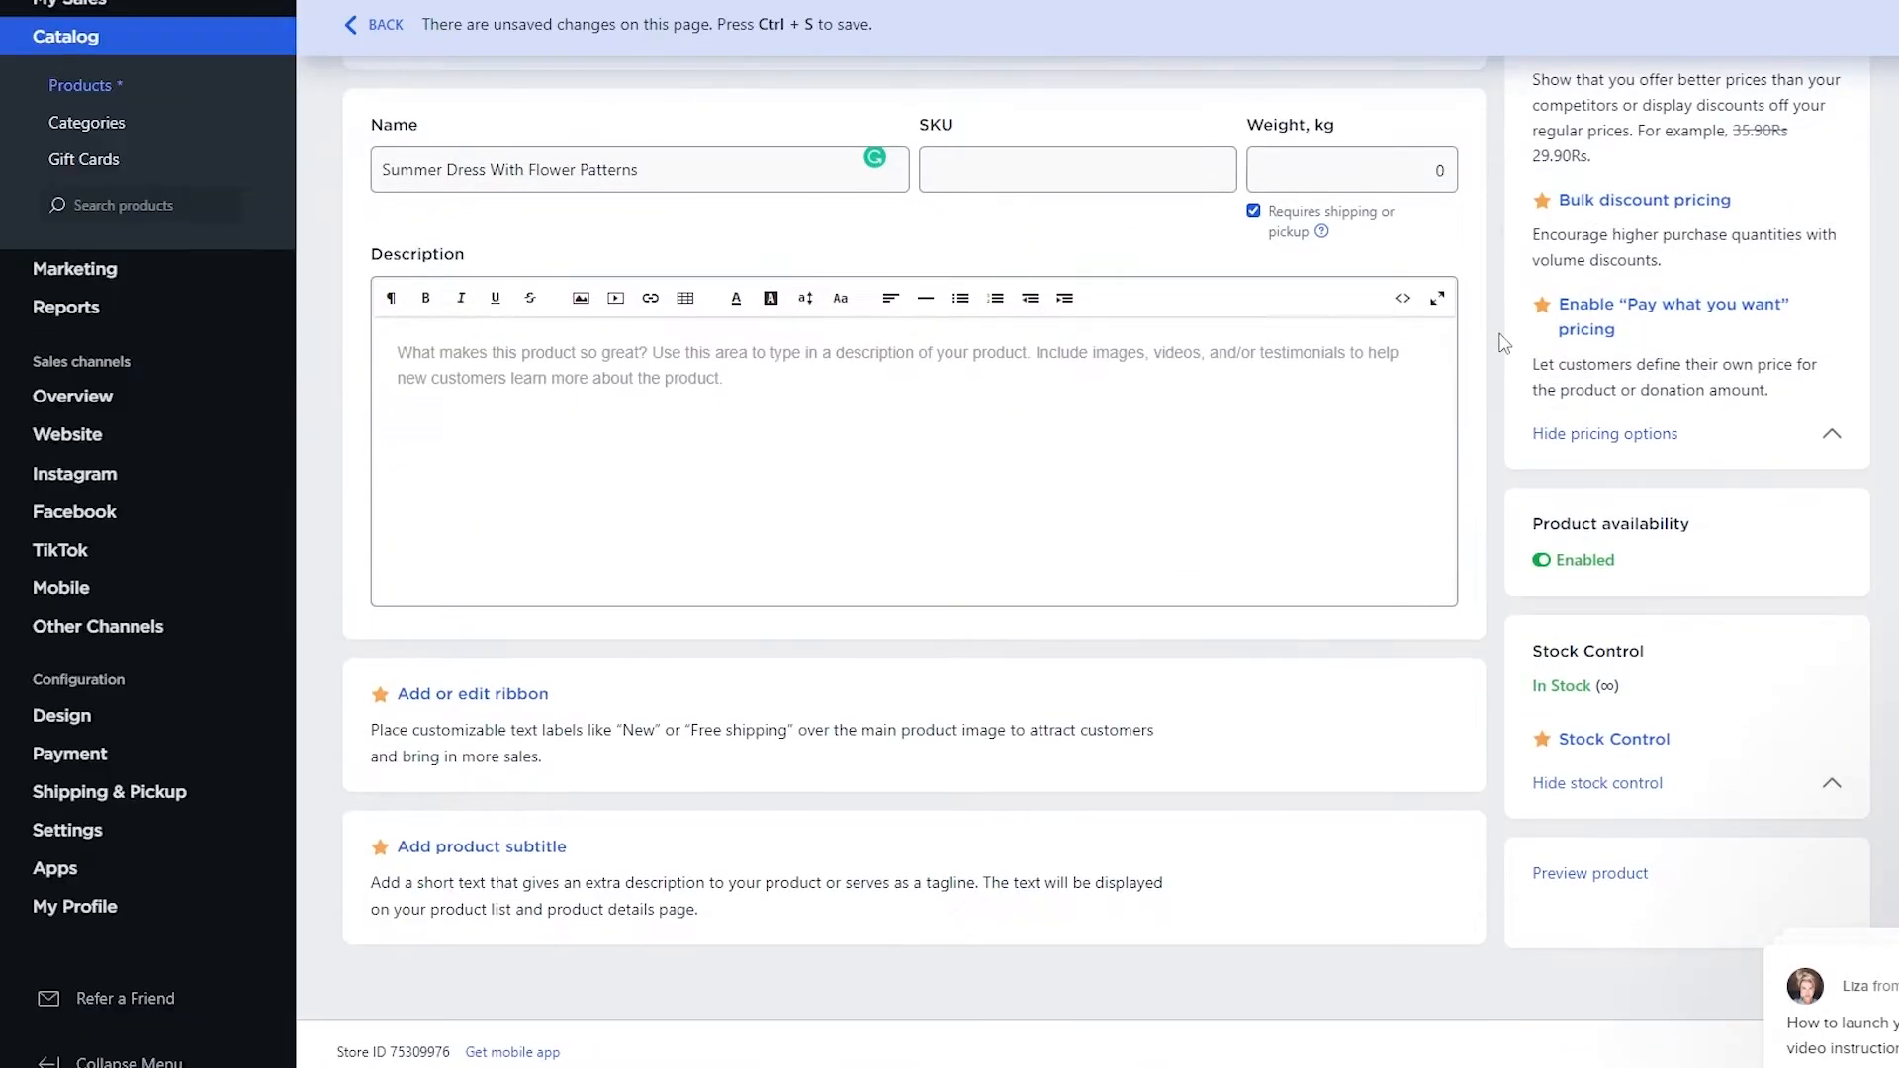
scroll(1503, 342, "up", 3)
scroll(989, 297, "down", 2)
scroll(593, 247, "up", 2)
- Review the new product's Attributes, Options, Files, Shipping & Pickup, SEO and Related Products settings
left_click(444, 158)
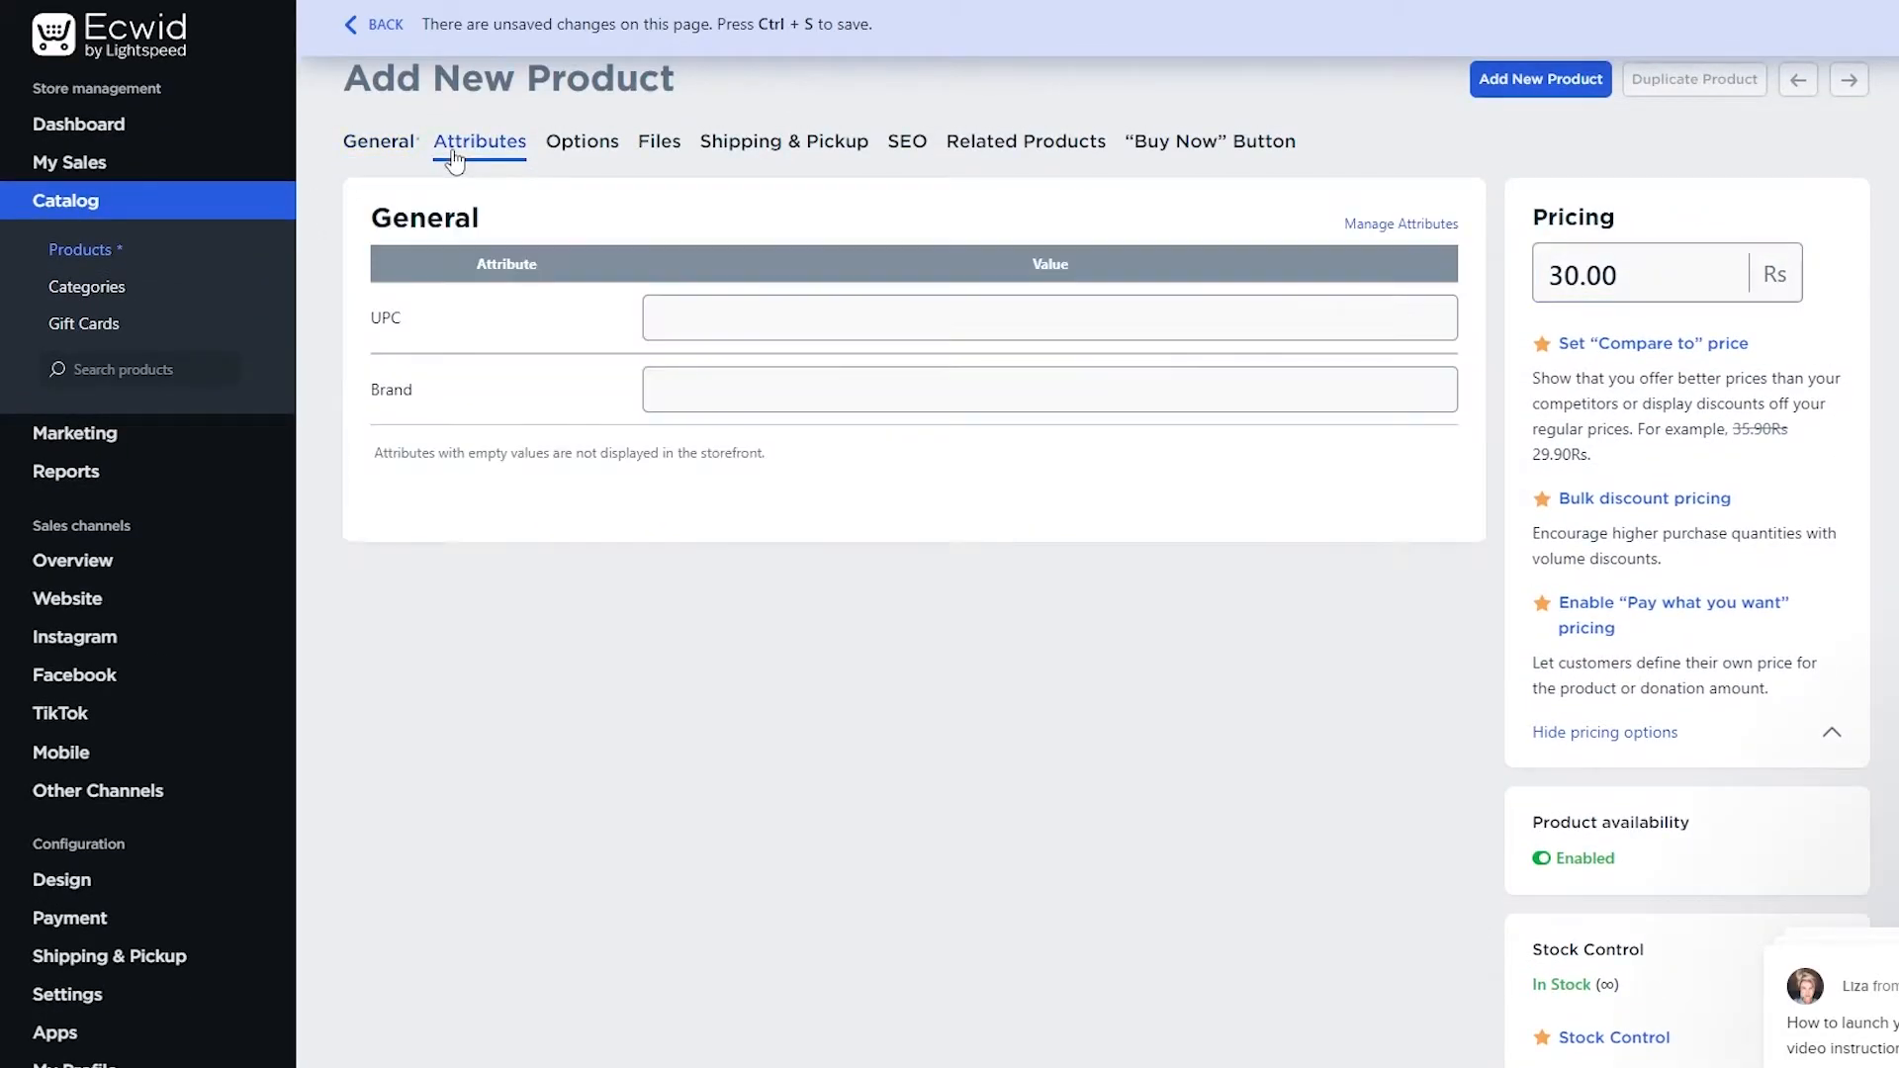
left_click(618, 154)
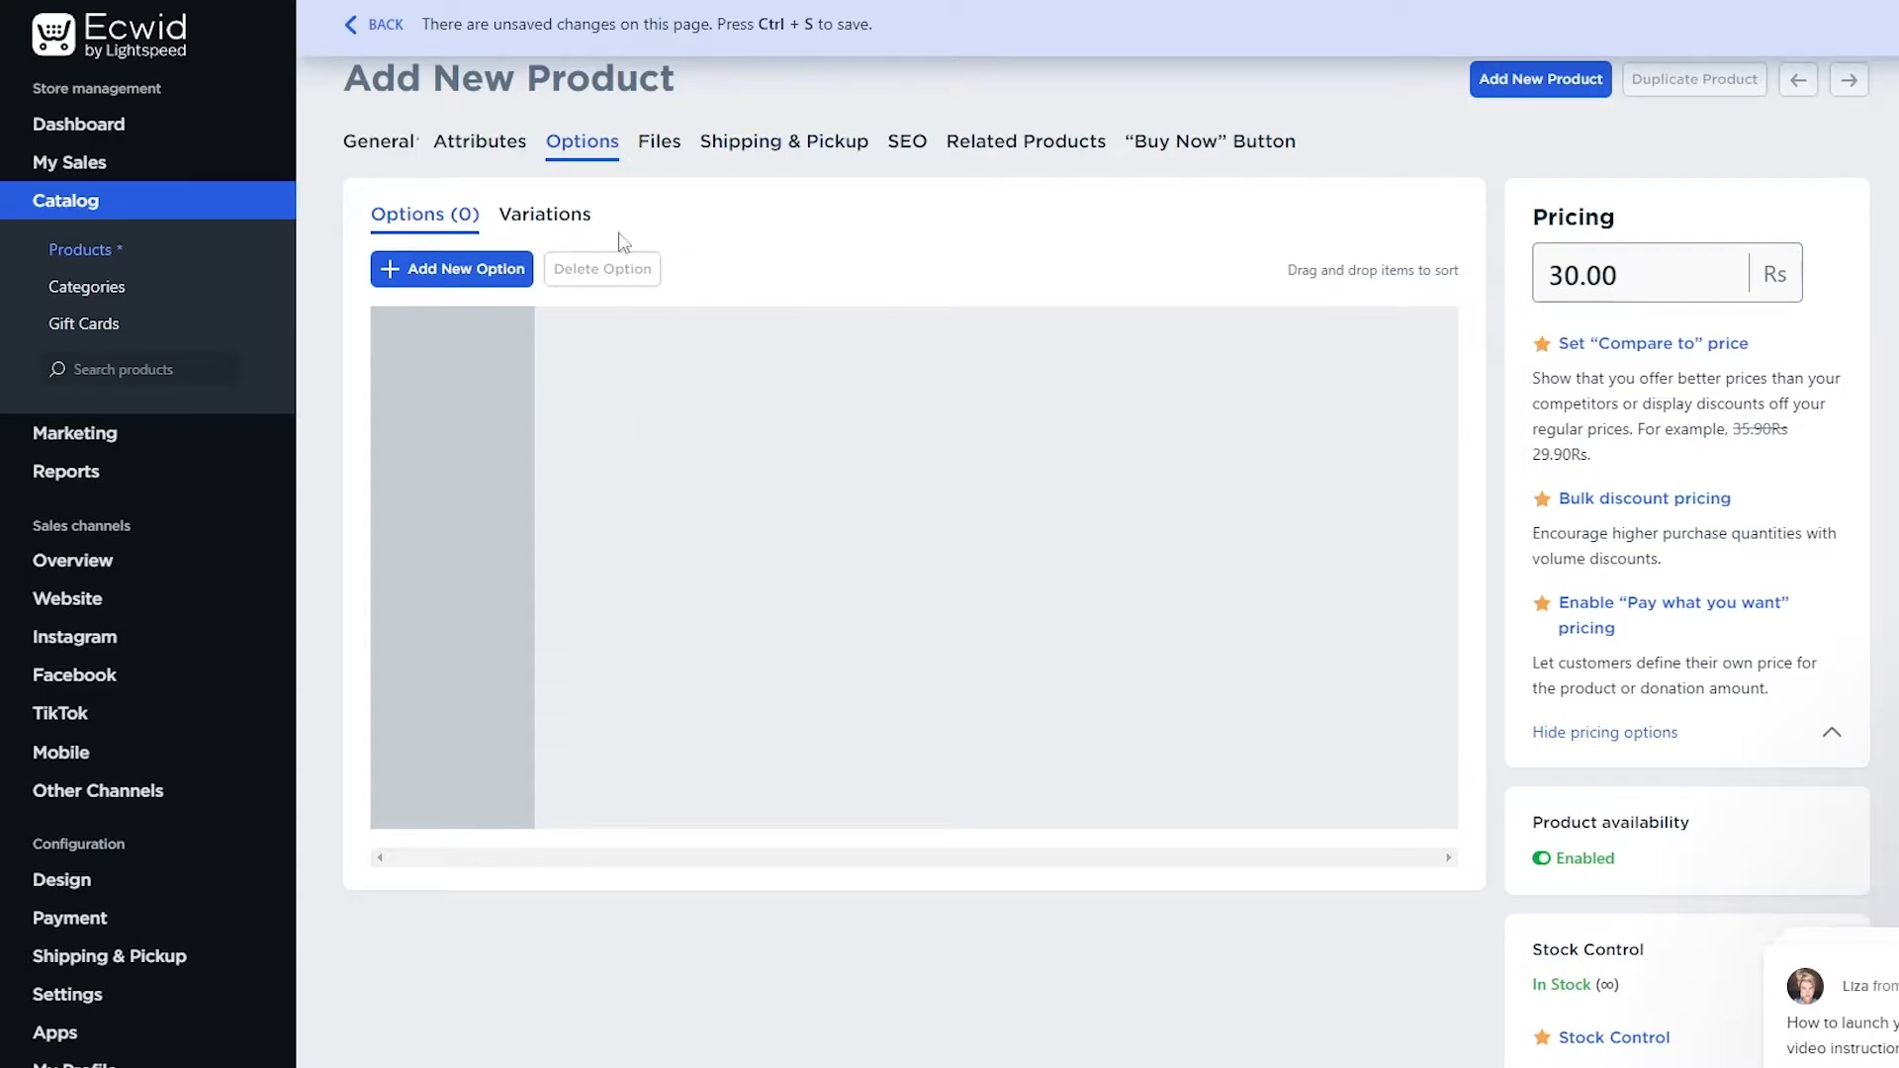
left_click(677, 153)
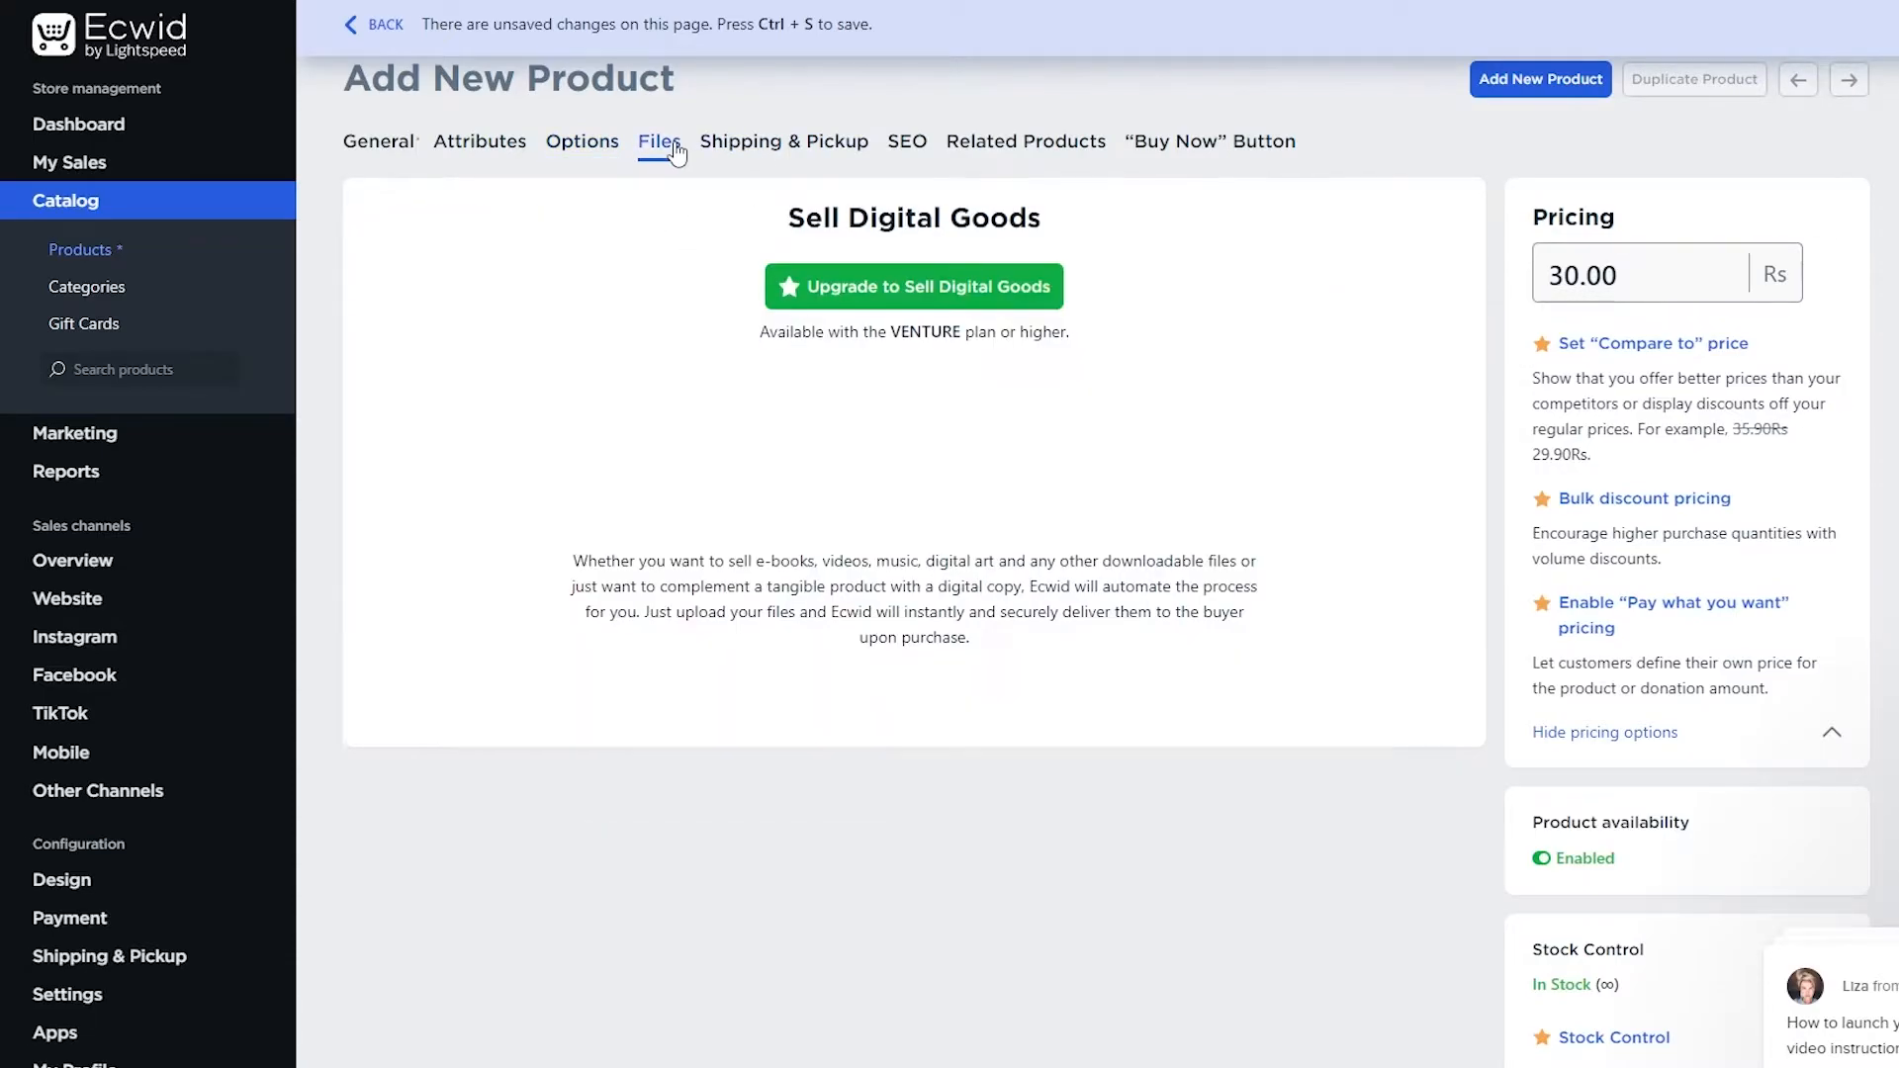
left_click(786, 149)
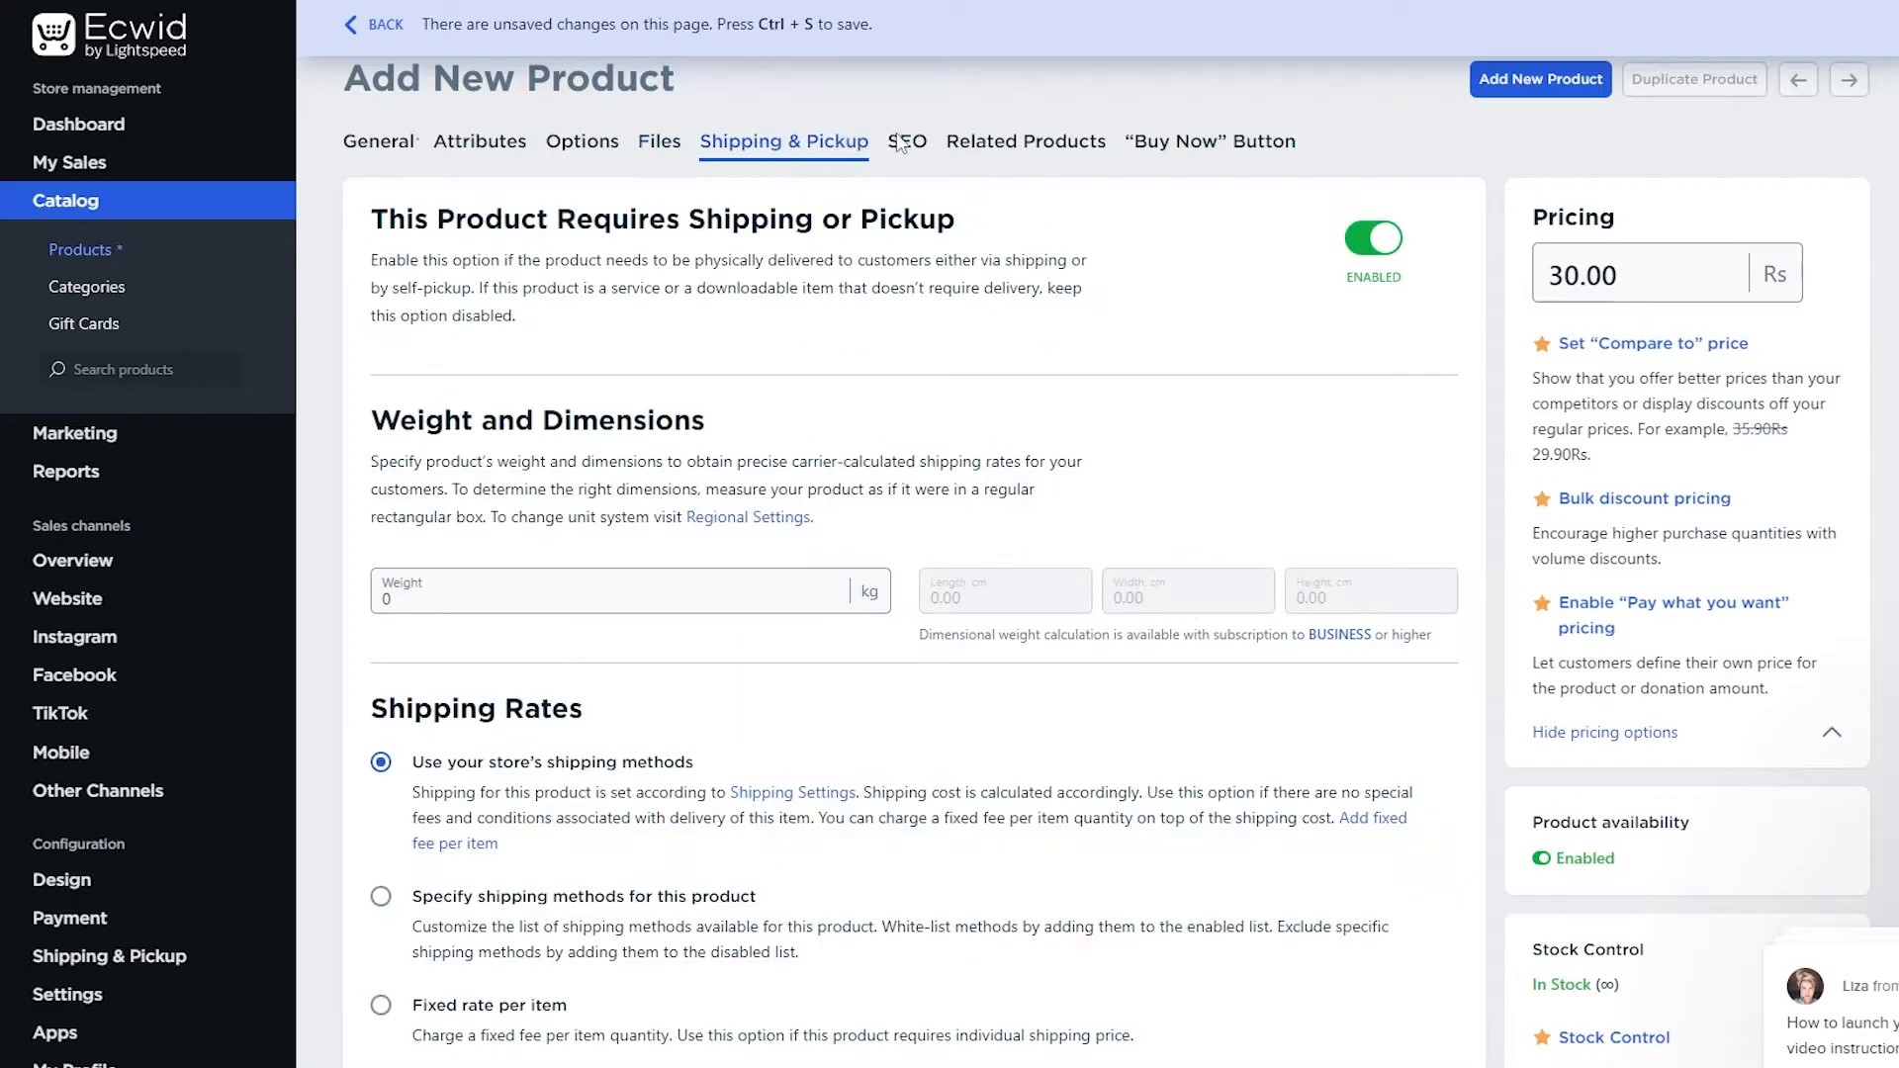
left_click(908, 149)
left_click(1026, 143)
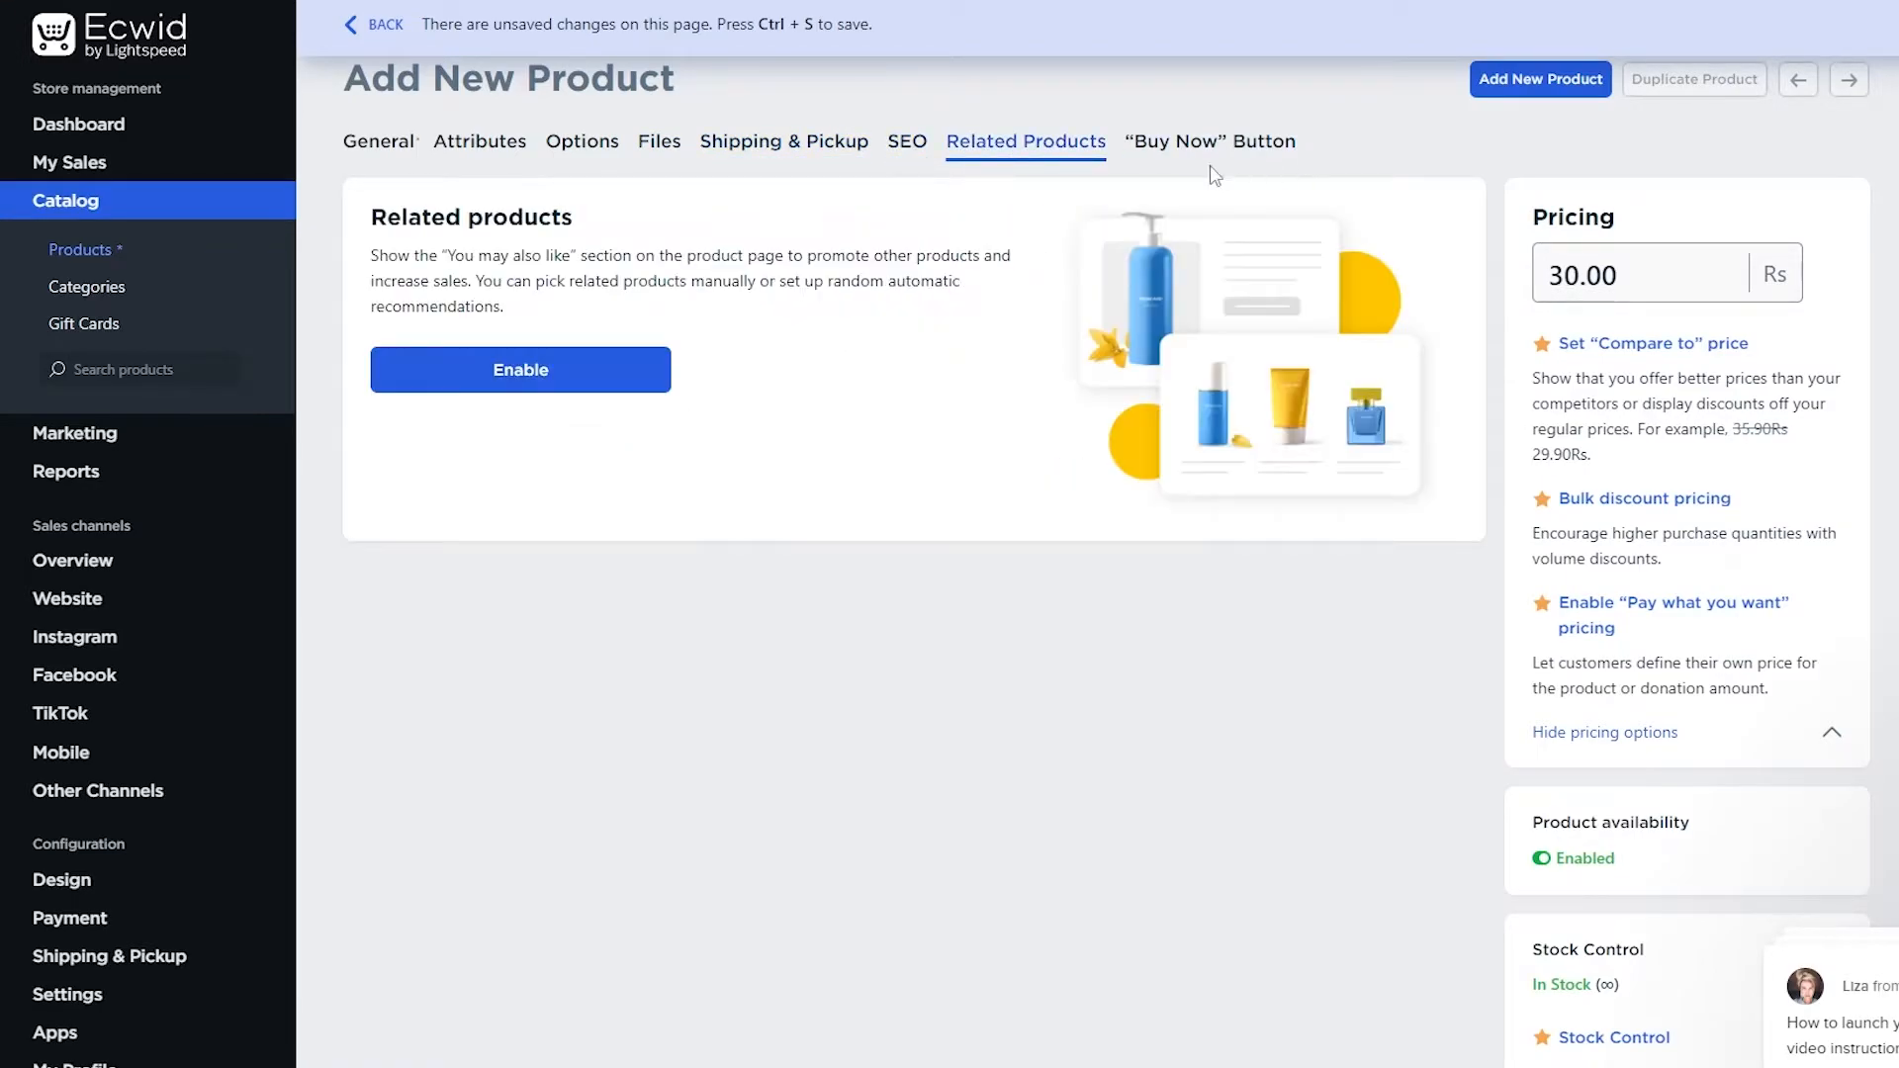
- Return to the product's general details and save the new product
left_click(413, 155)
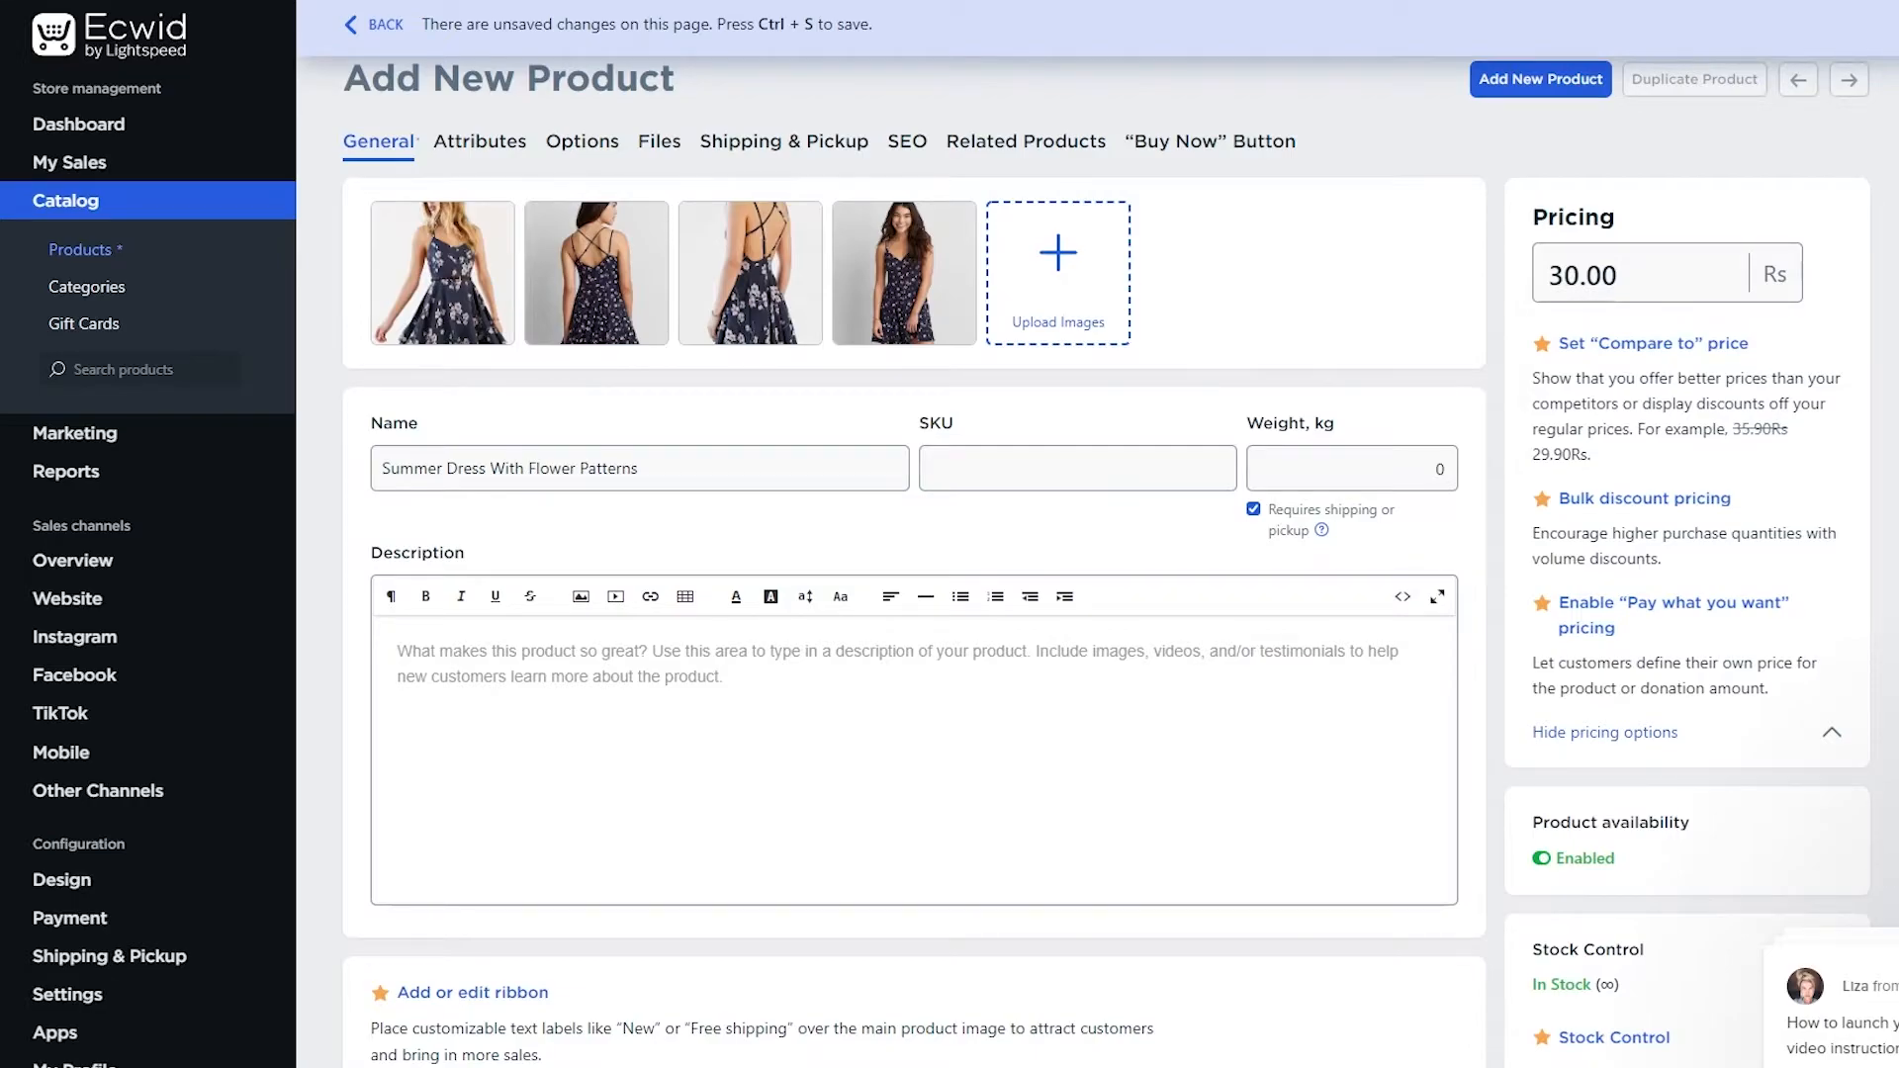
key("ctrl+s")
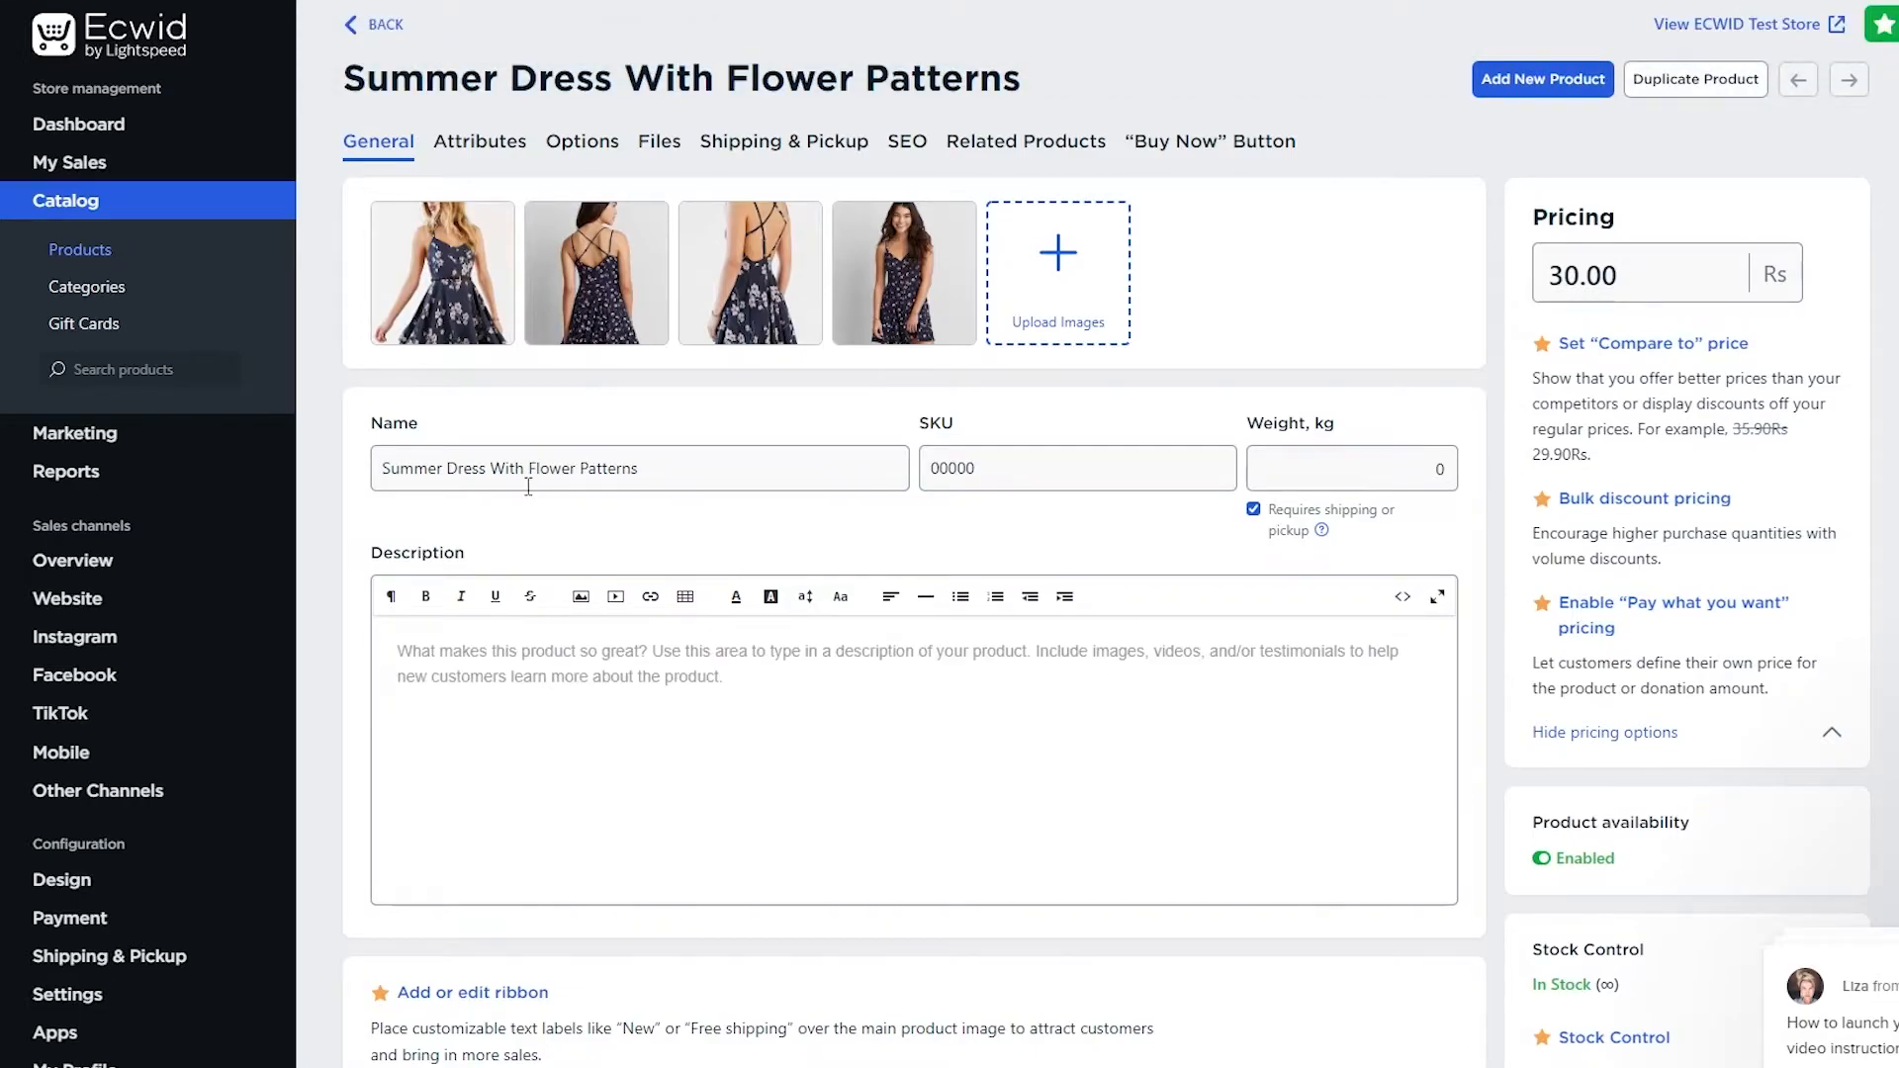
- Start a new root category in the store catalog and enter the name Summer
left_click(74, 212)
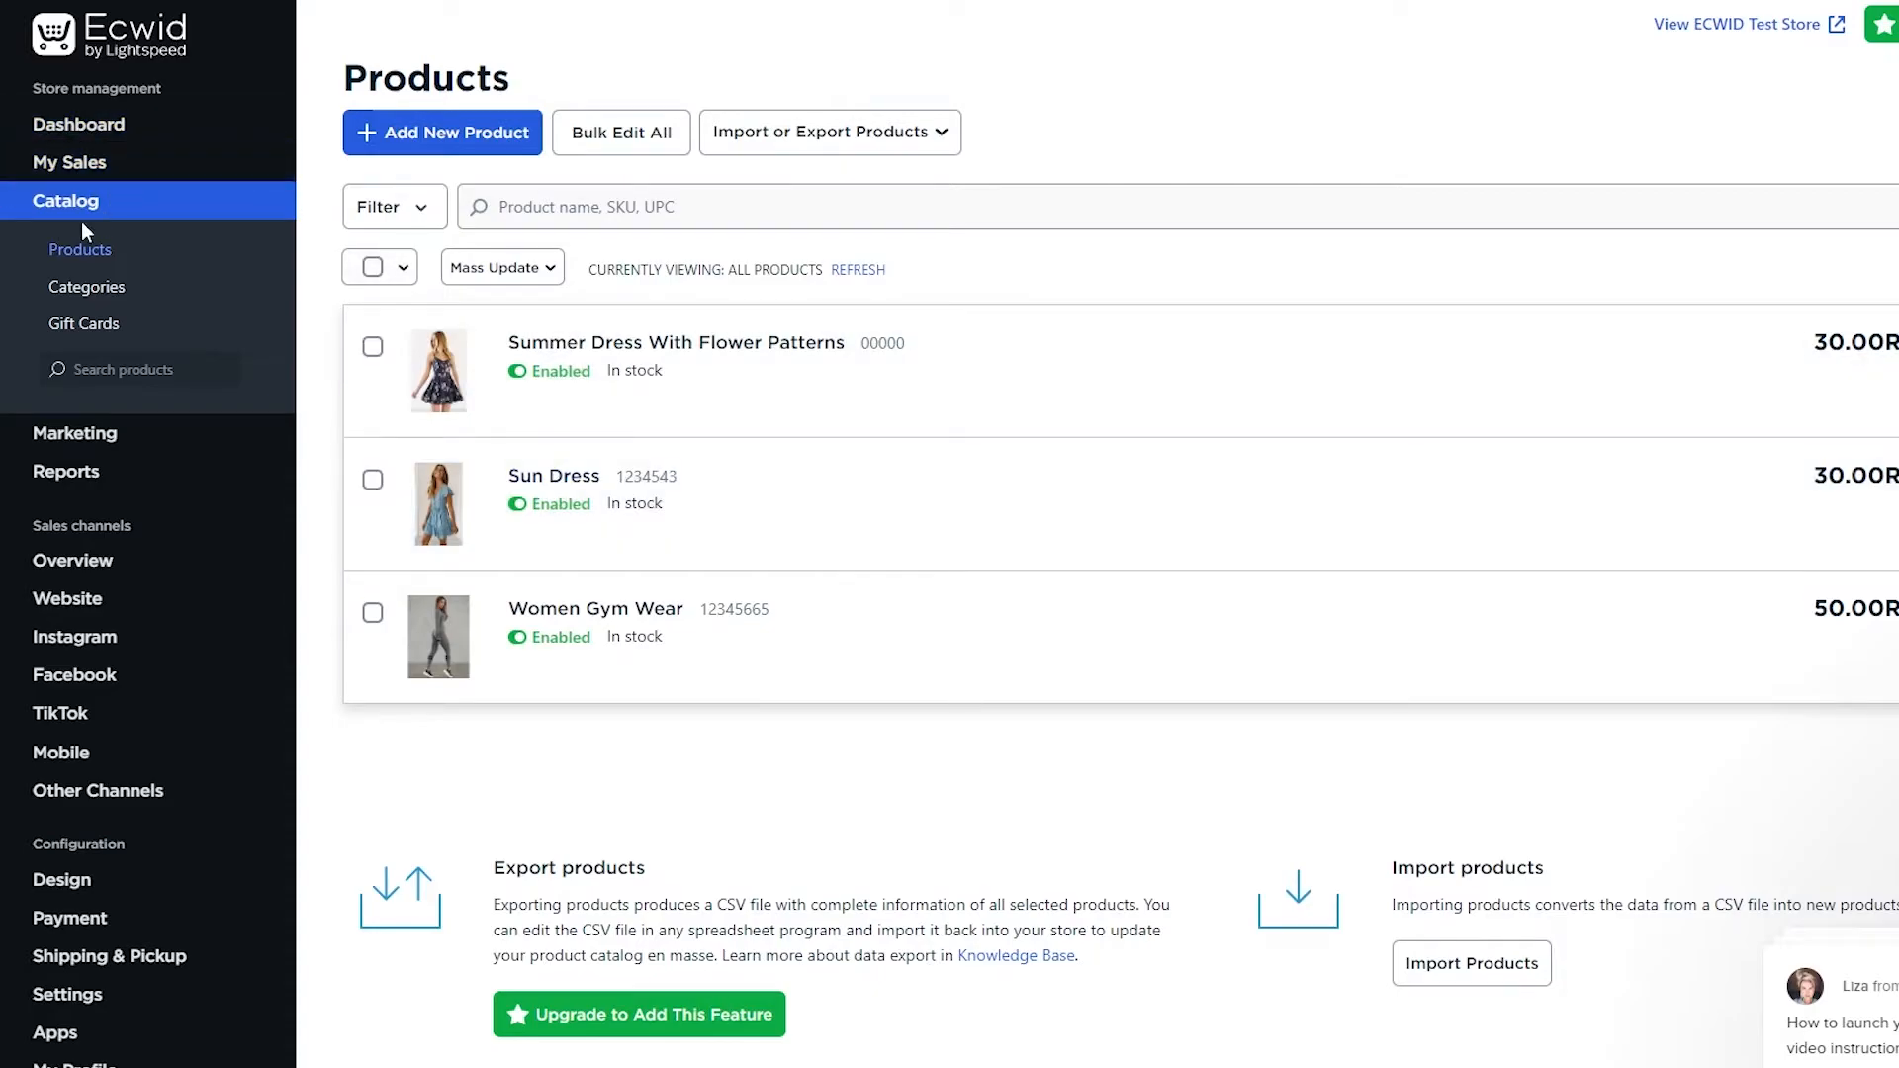
left_click(86, 289)
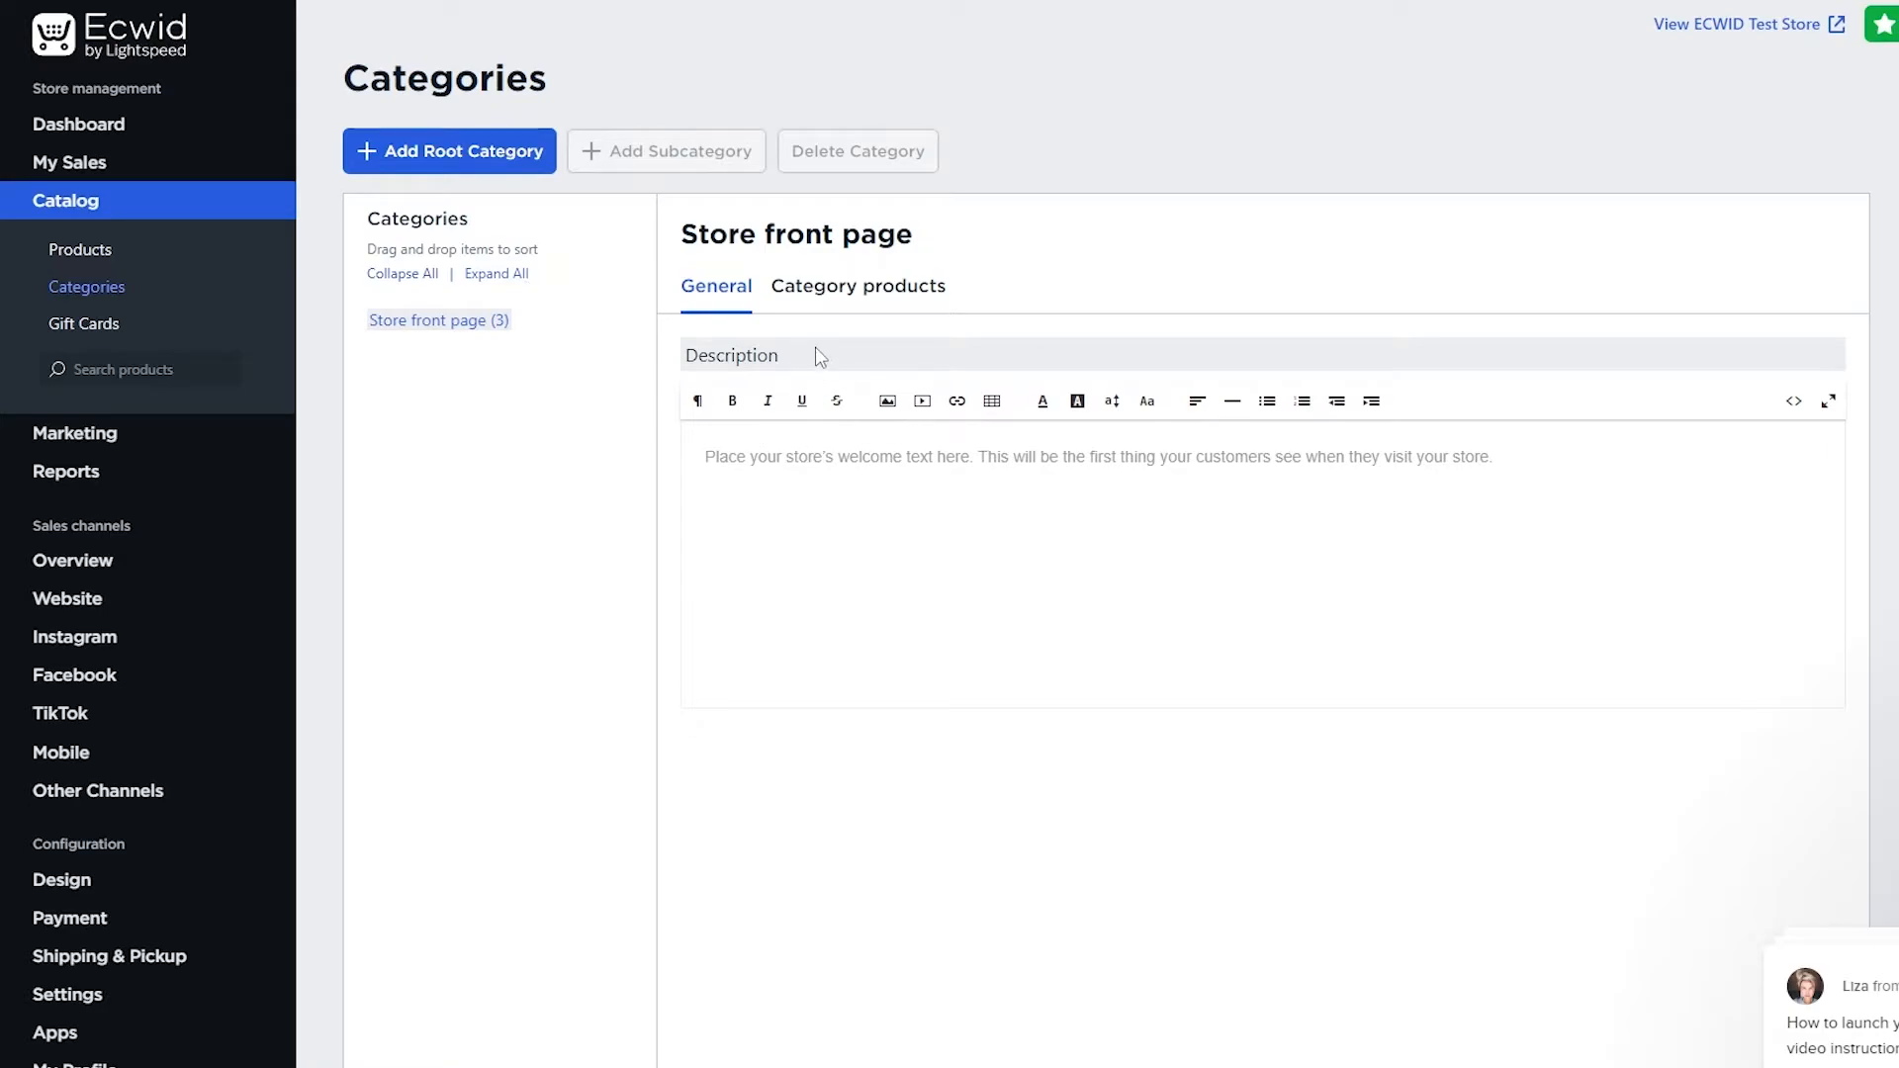
left_click(534, 150)
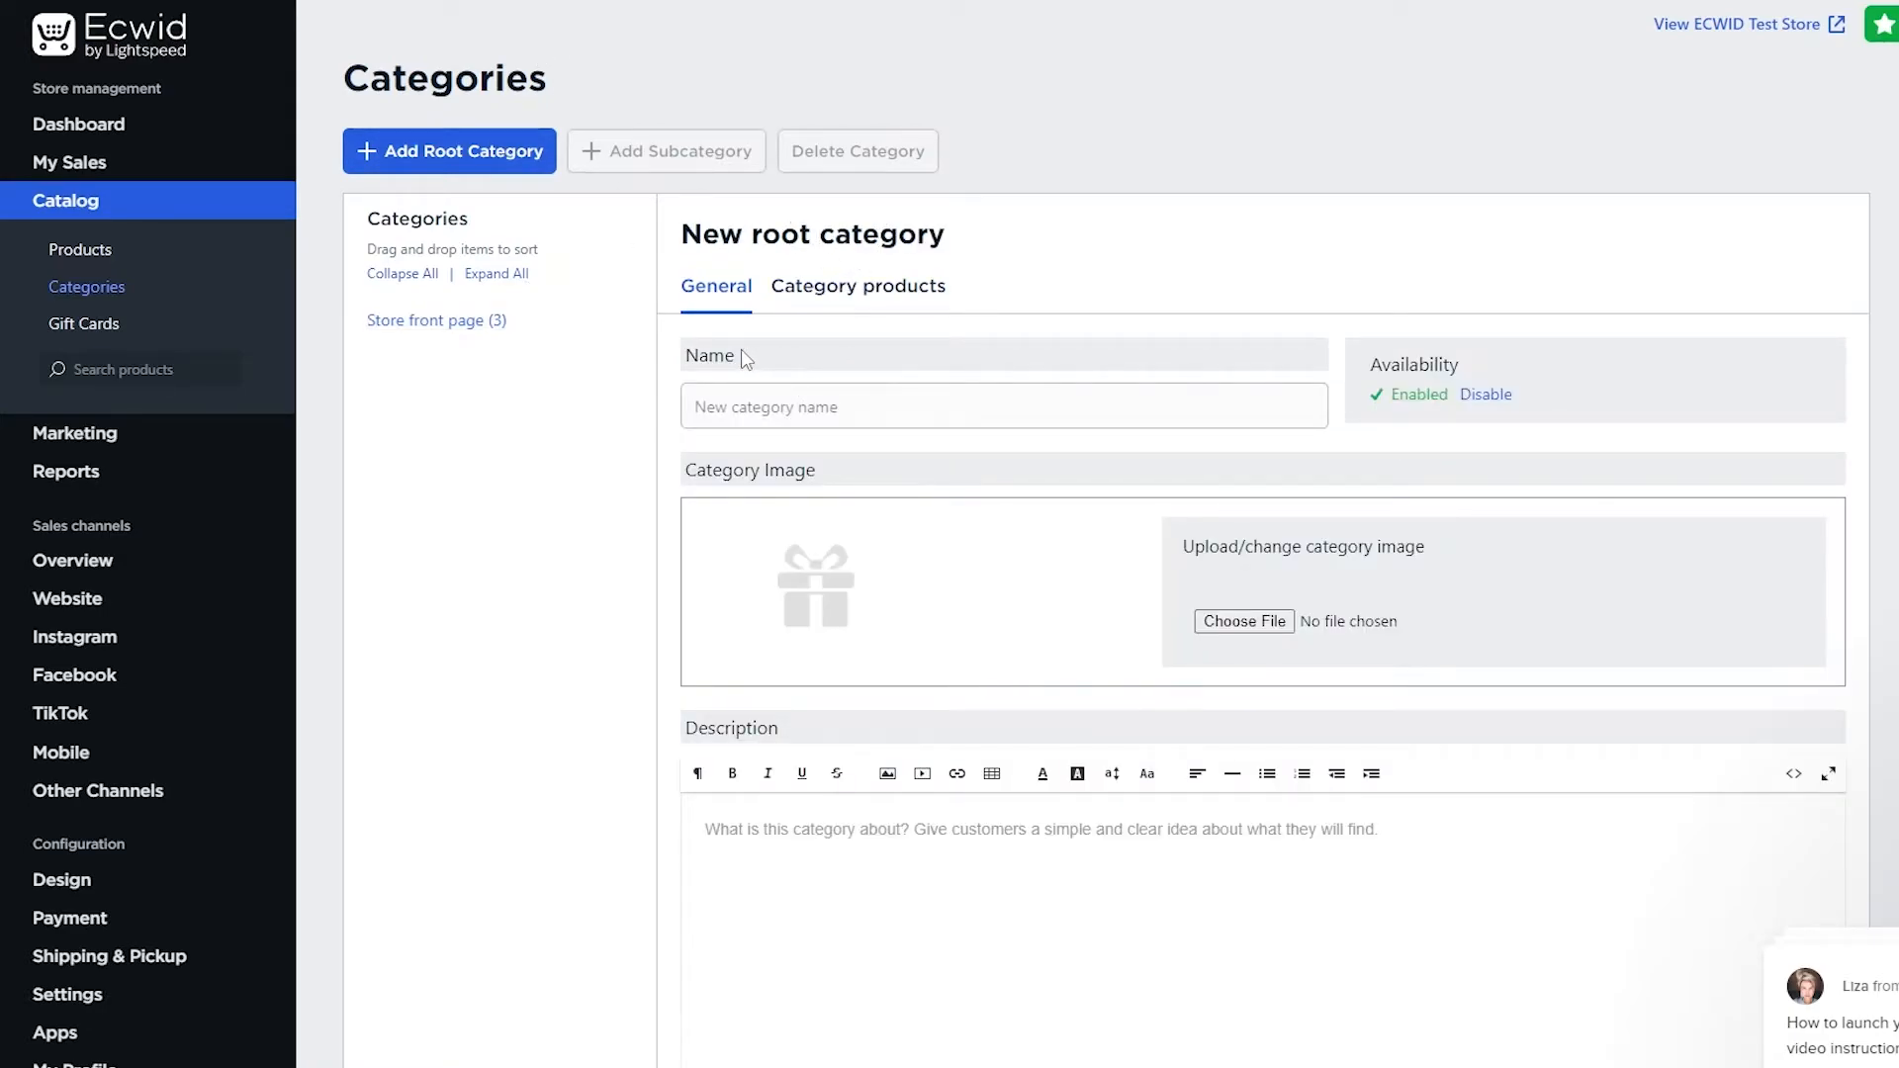
left_click(725, 410)
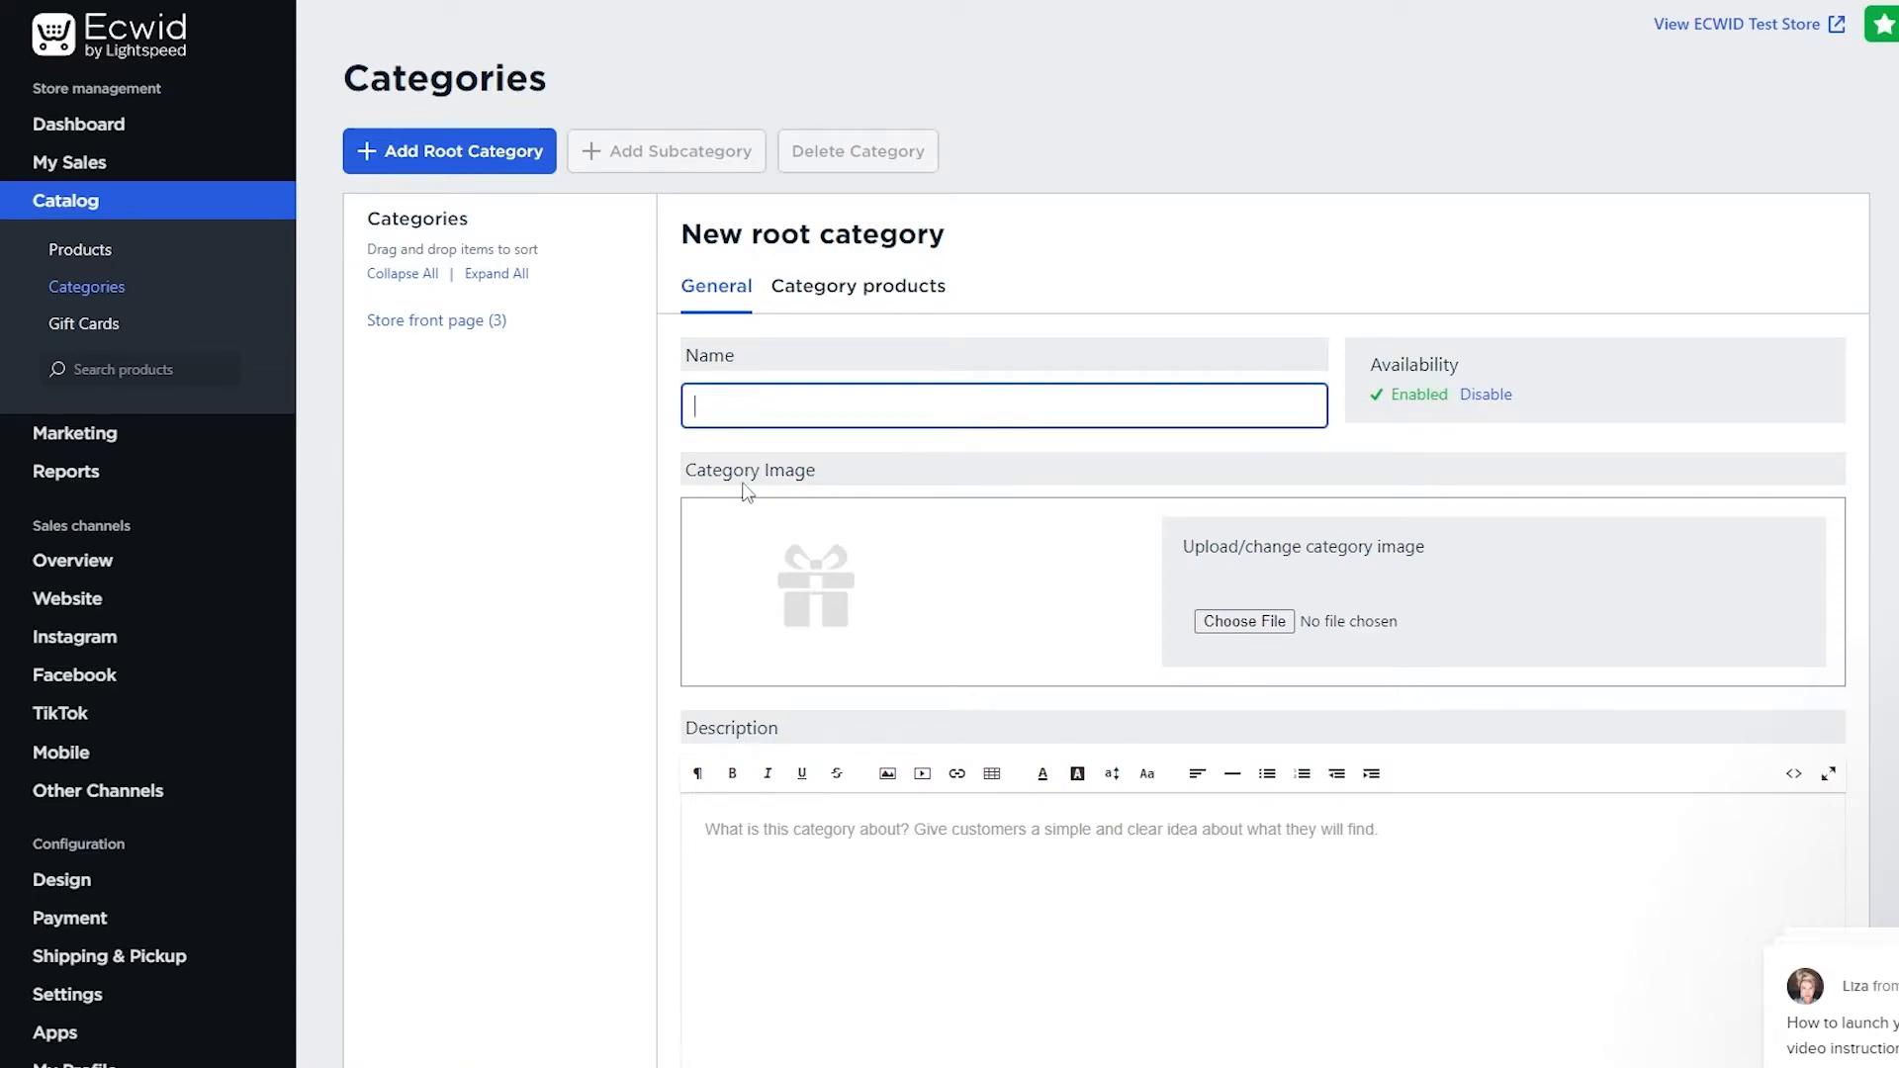
type("Summer")
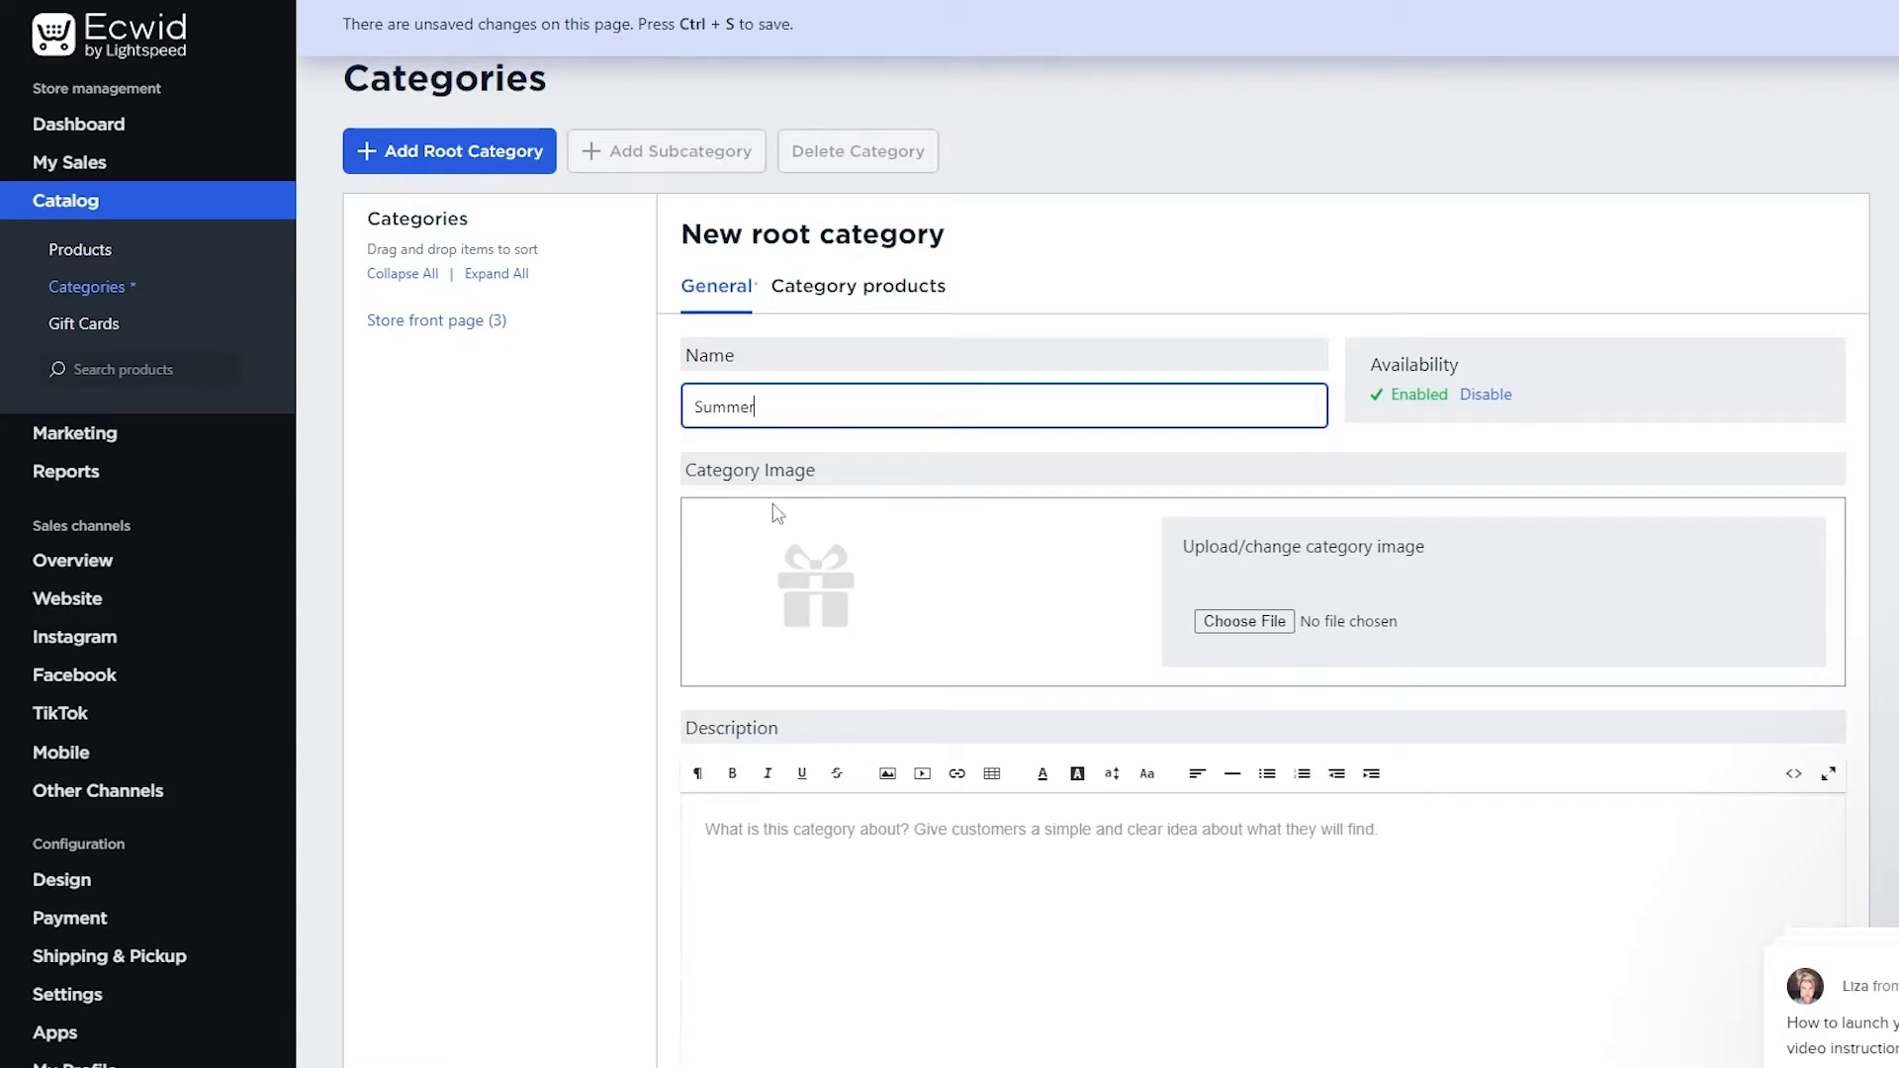
left_click(776, 512)
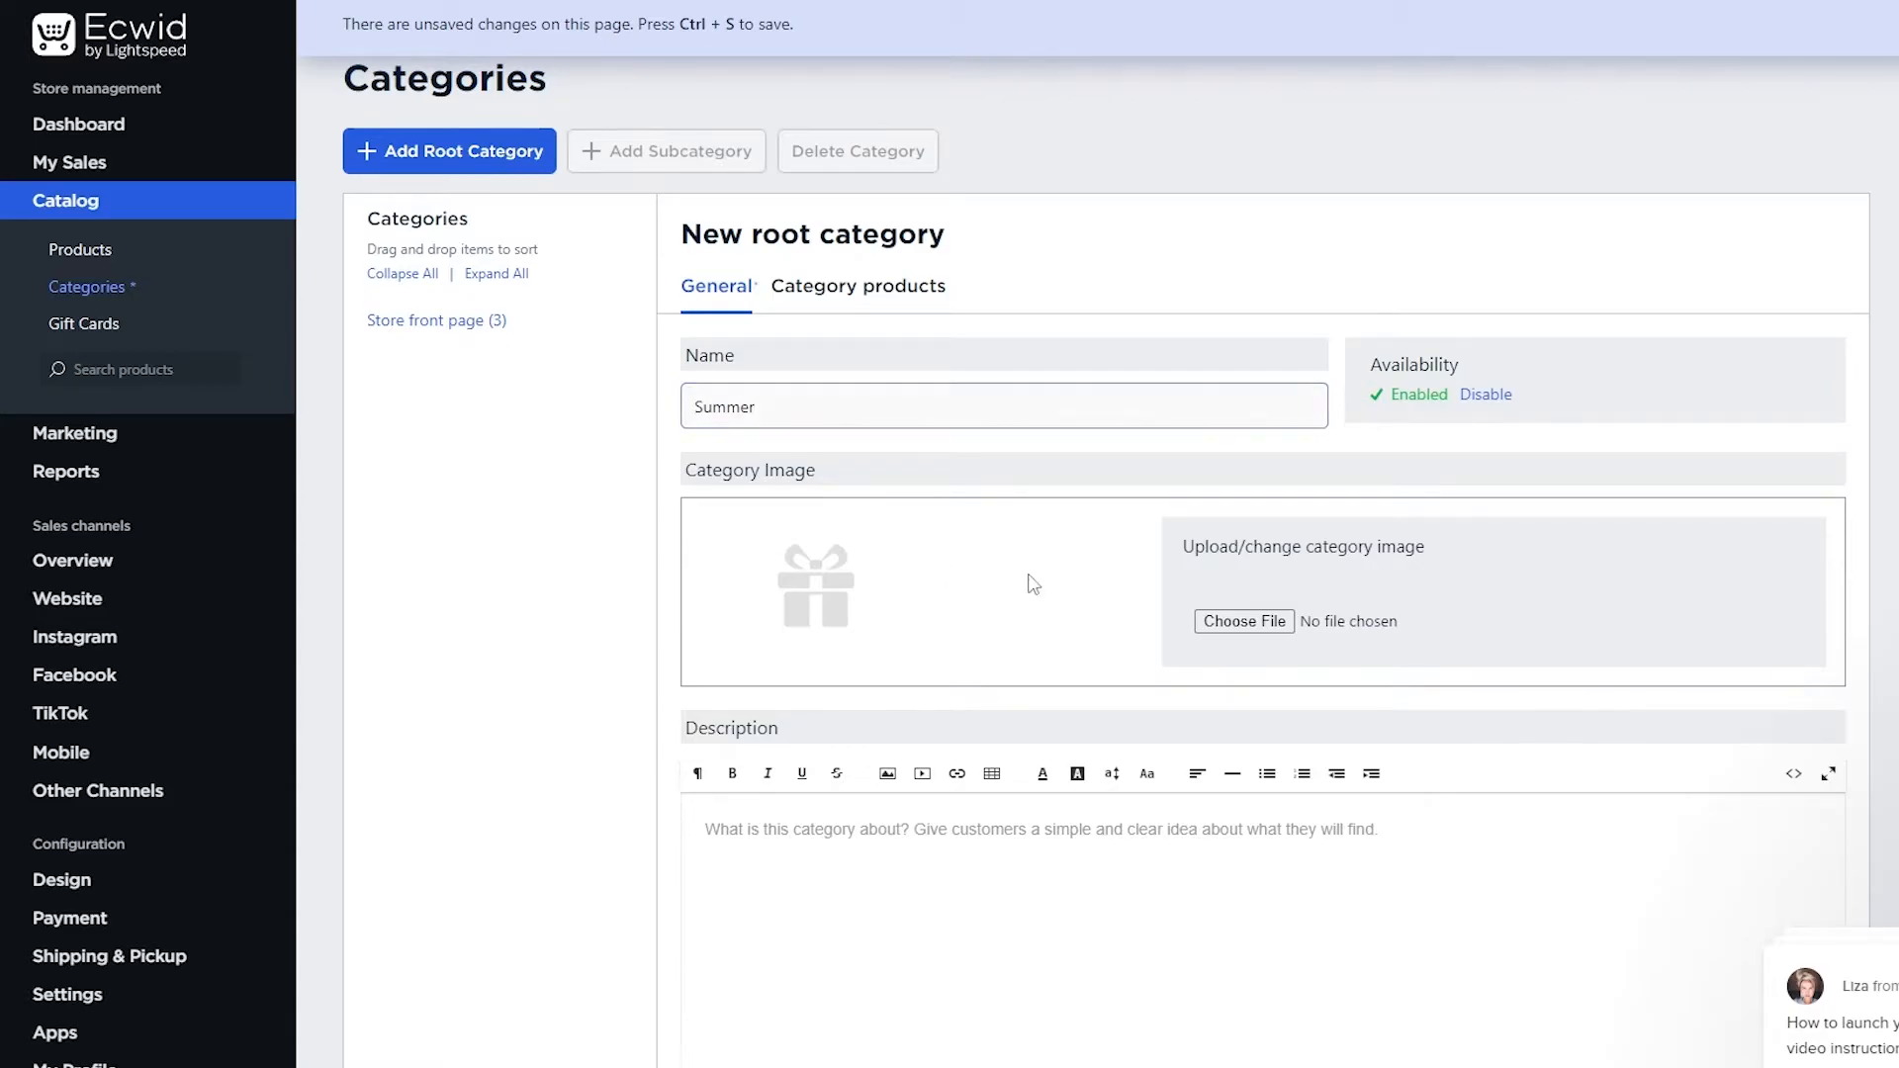
left_click(1244, 622)
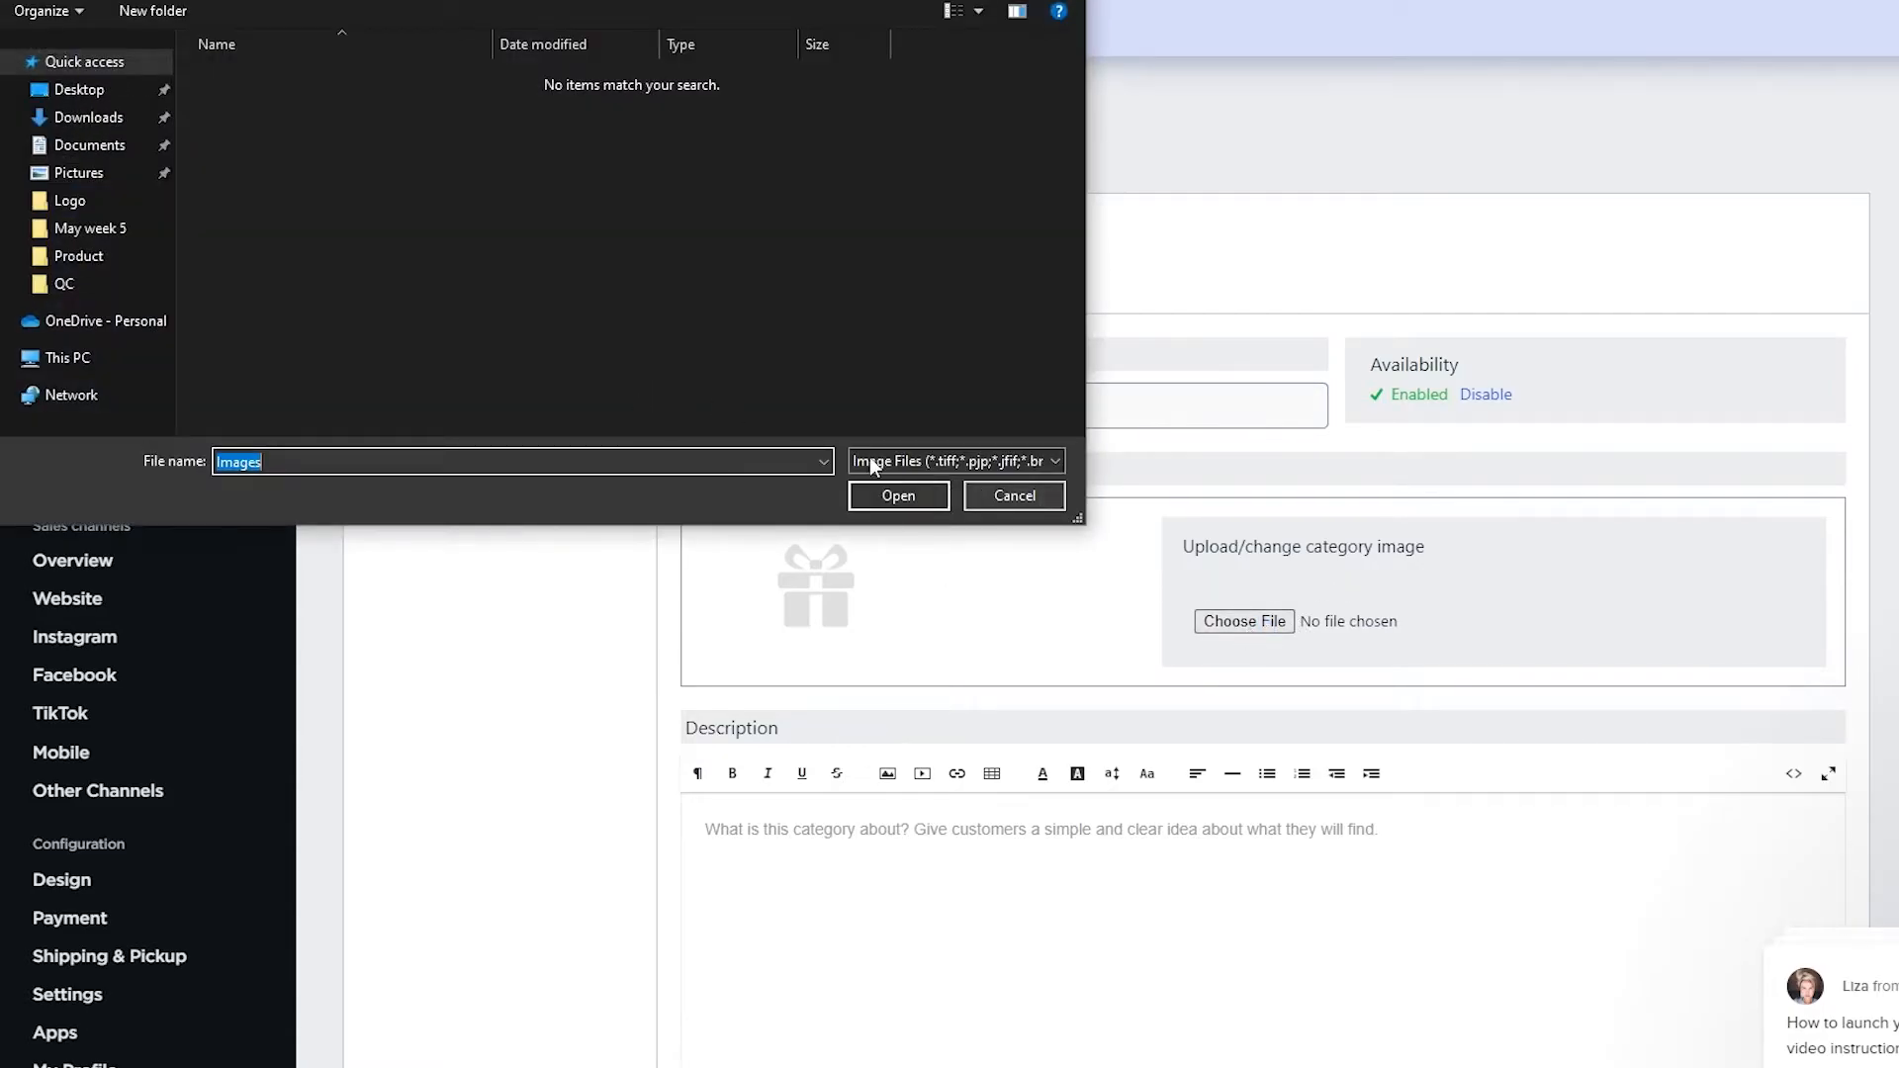
left_click(99, 178)
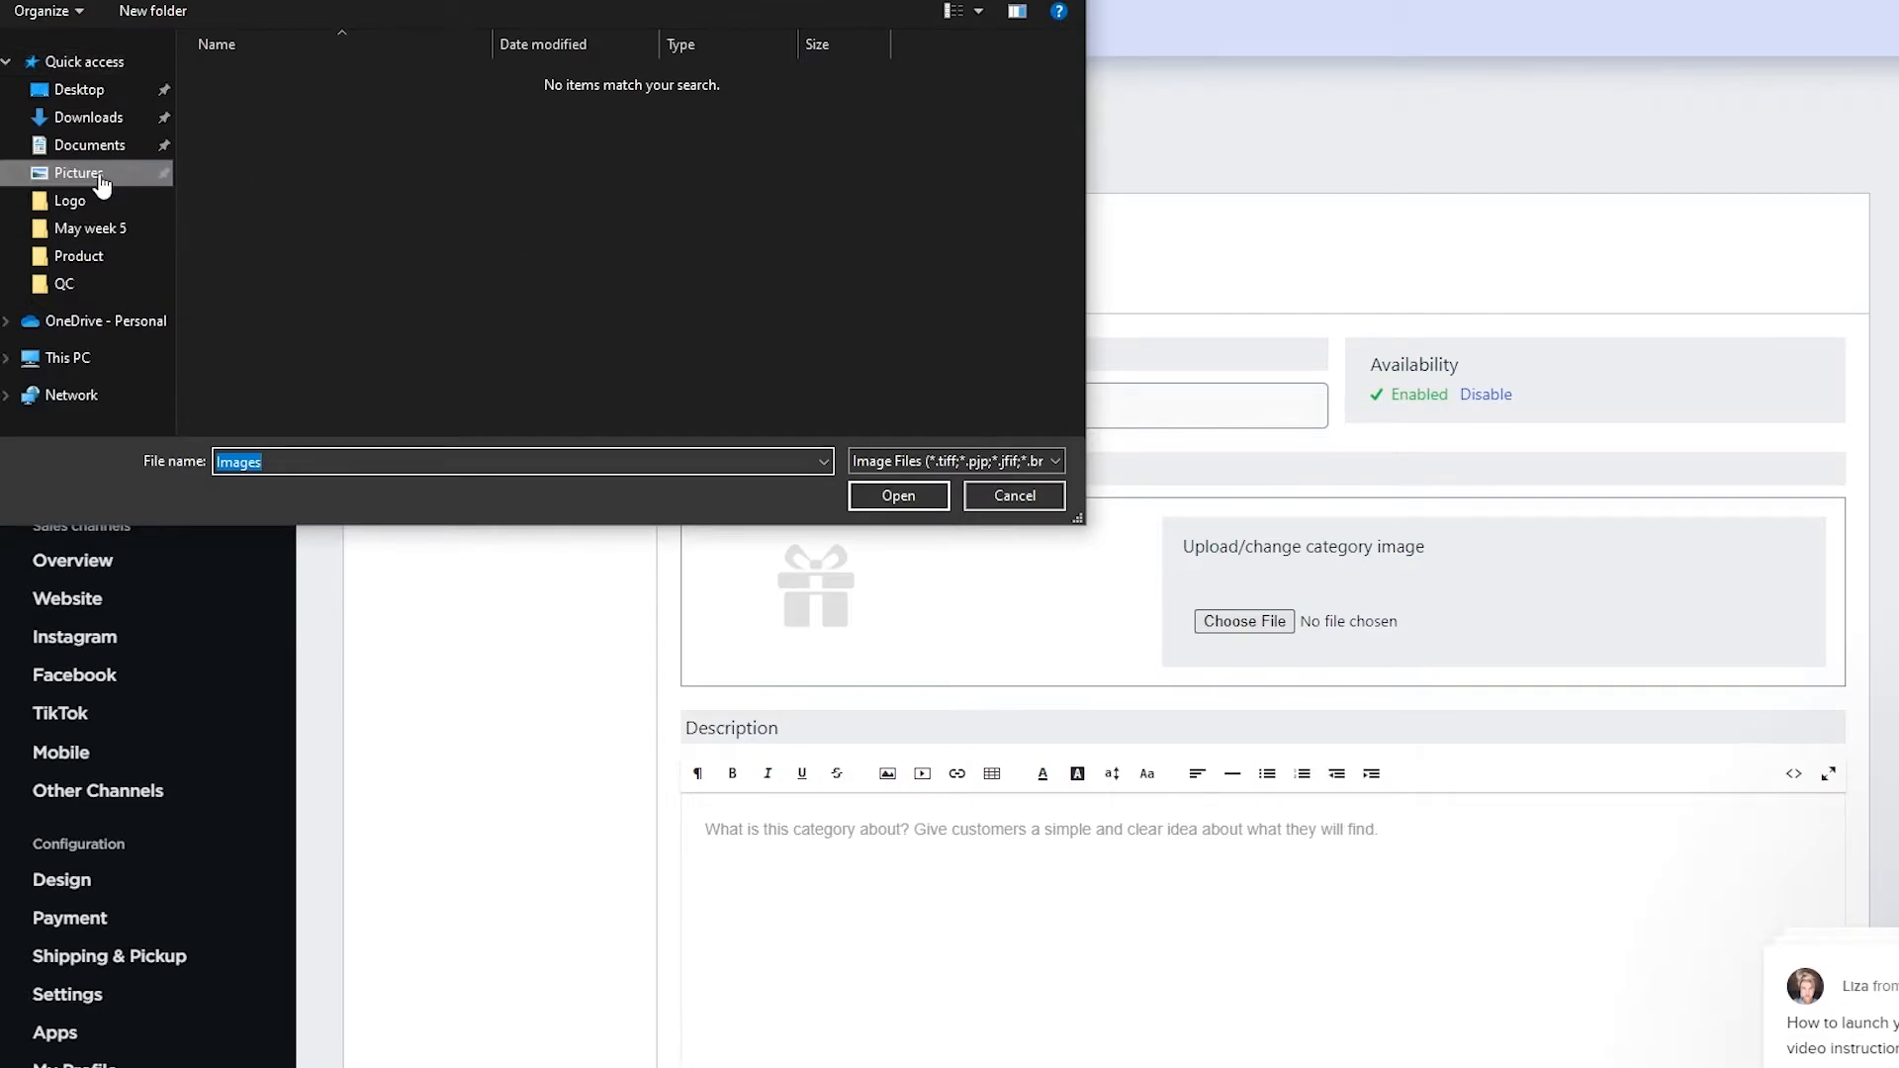
left_click(87, 117)
left_click(991, 500)
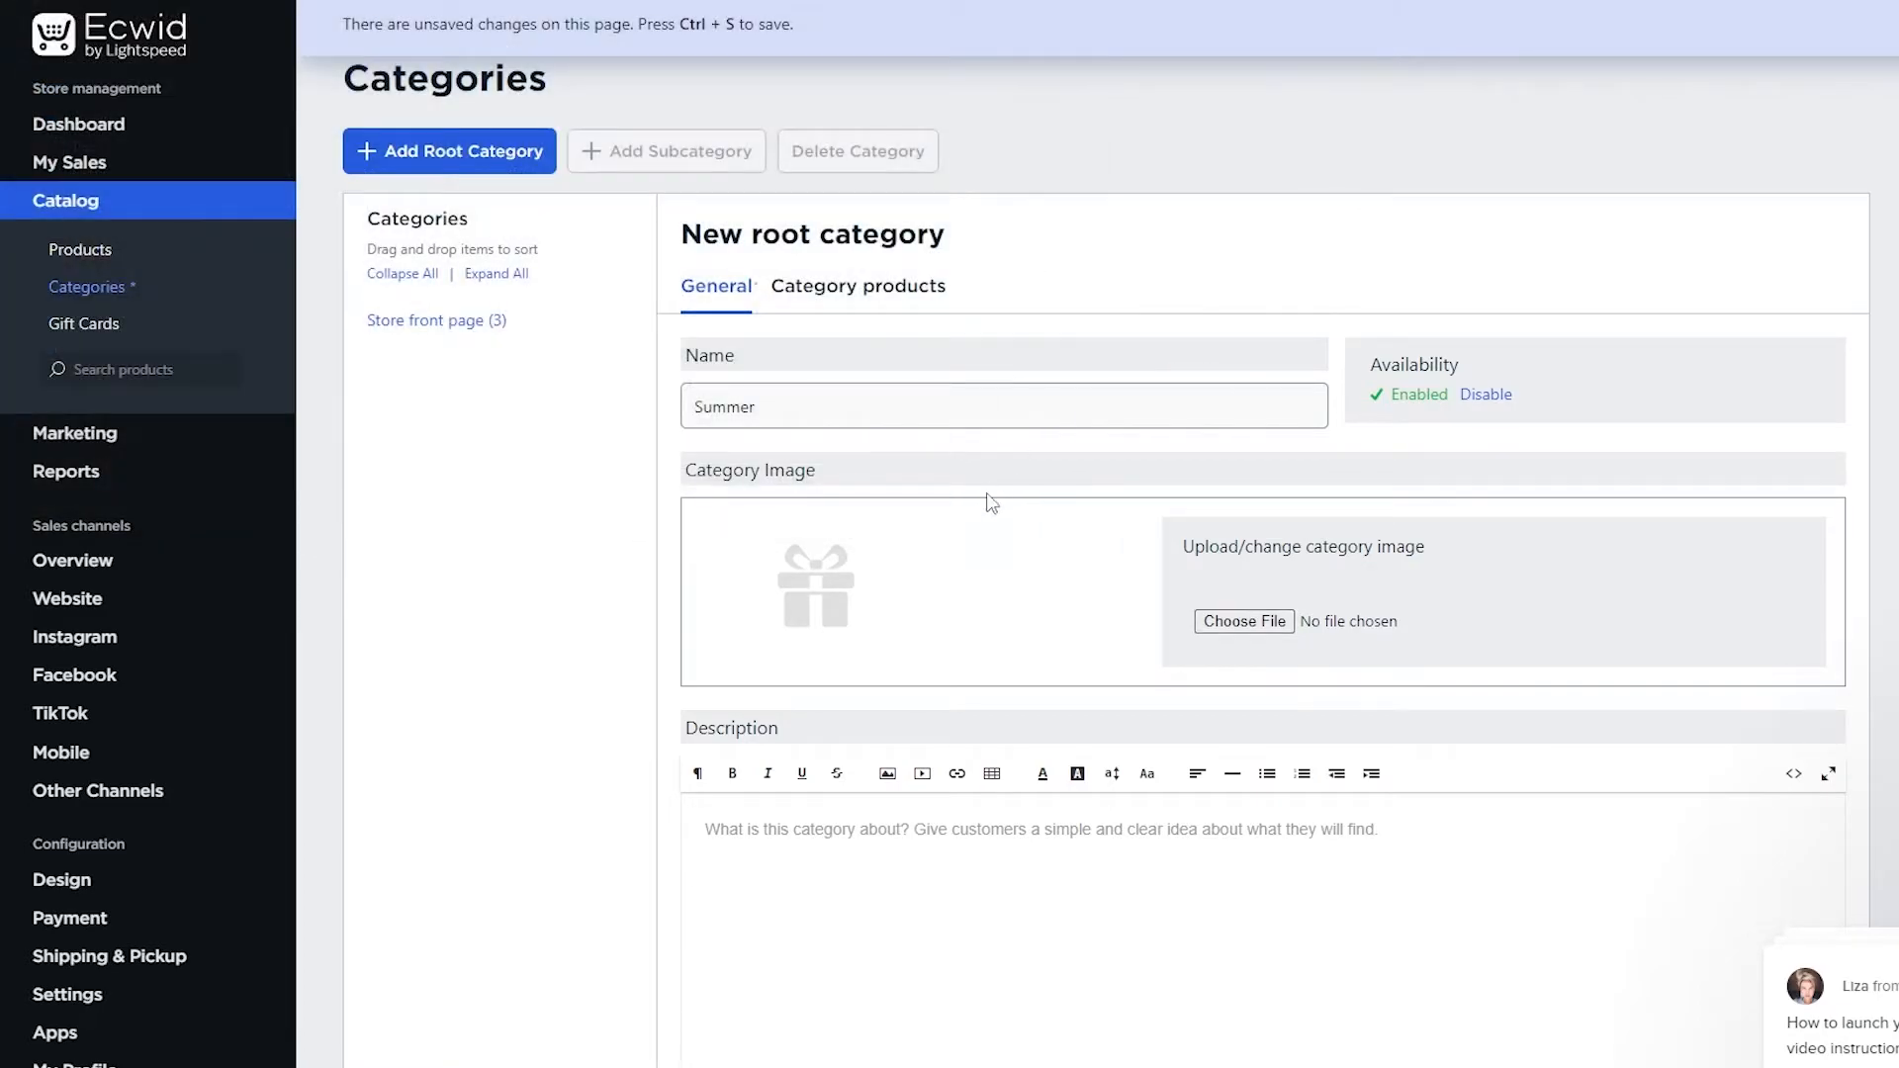
- Change the new root category's name to Dresses
double_click(830, 408)
type("Dresses")
left_click(481, 432)
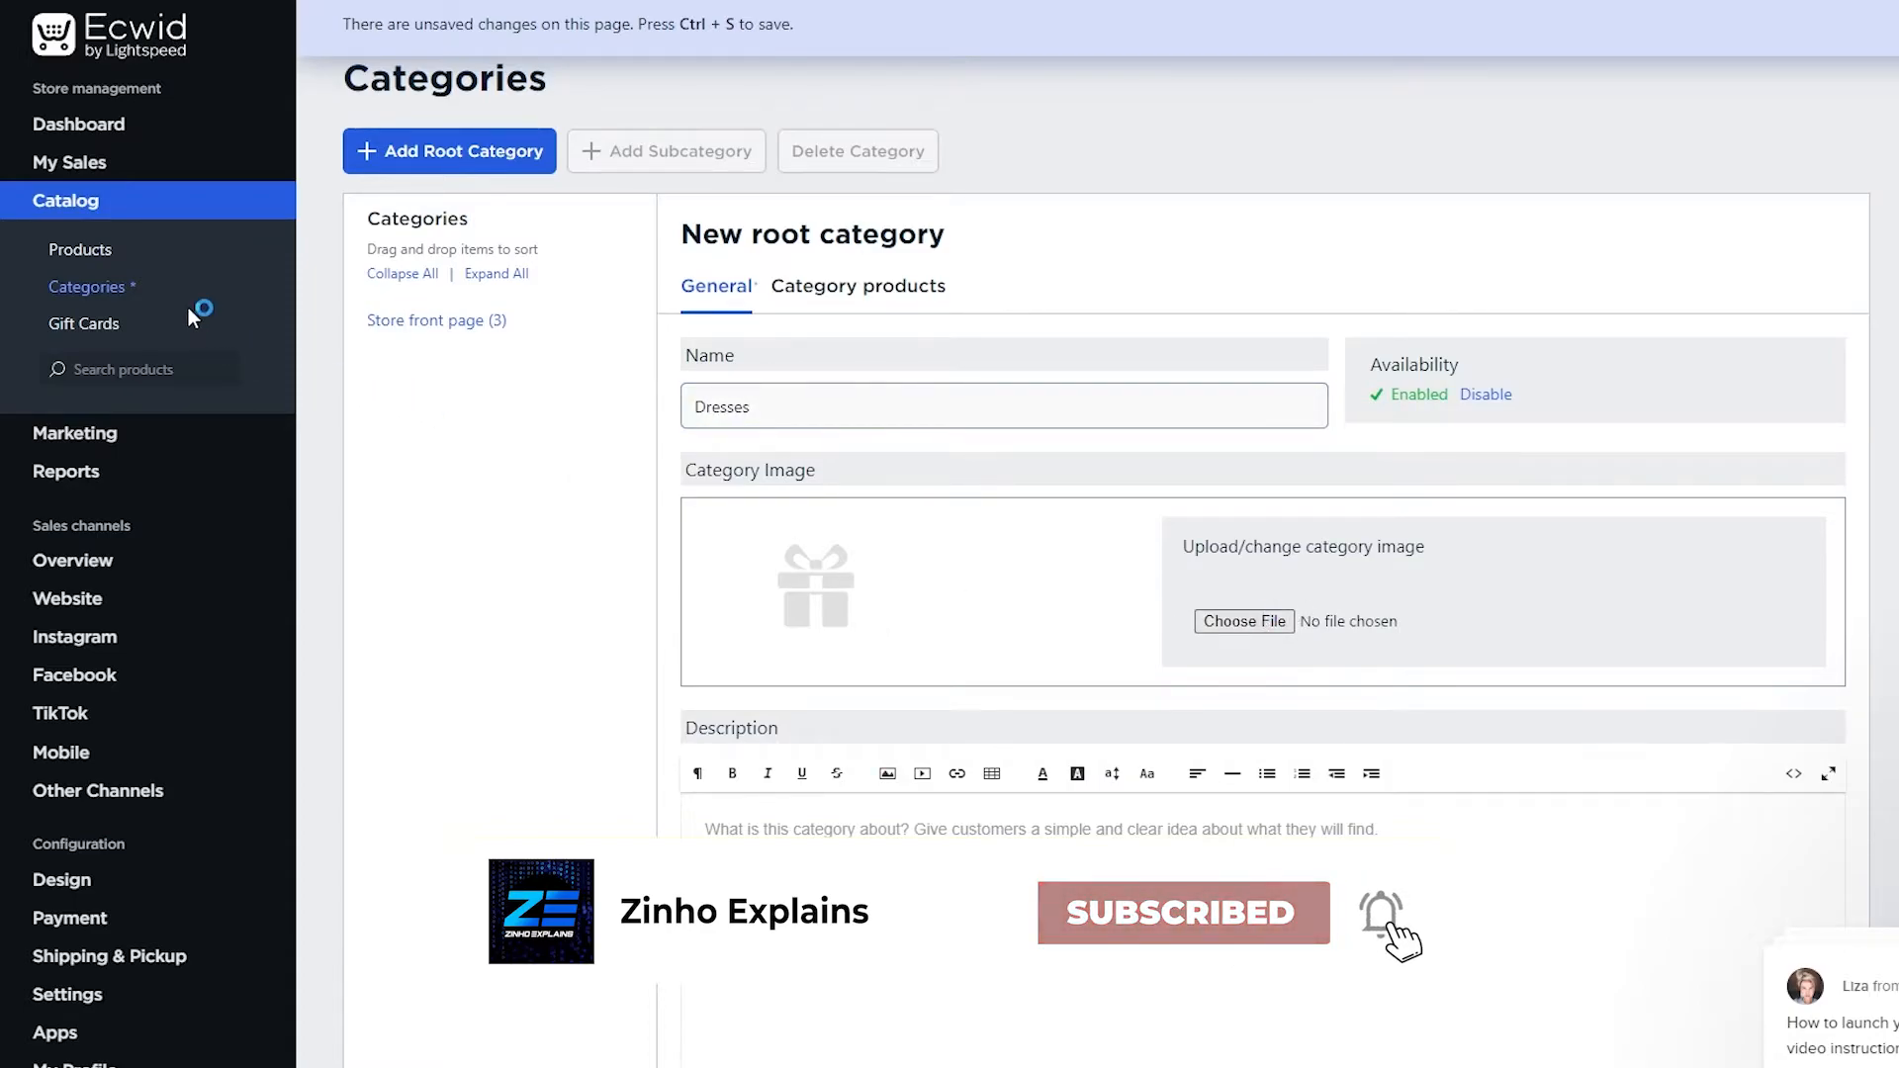
- Upload the photo of the blue puff-sleeve dress as the Dresses category image and save the category
left_click(130, 127)
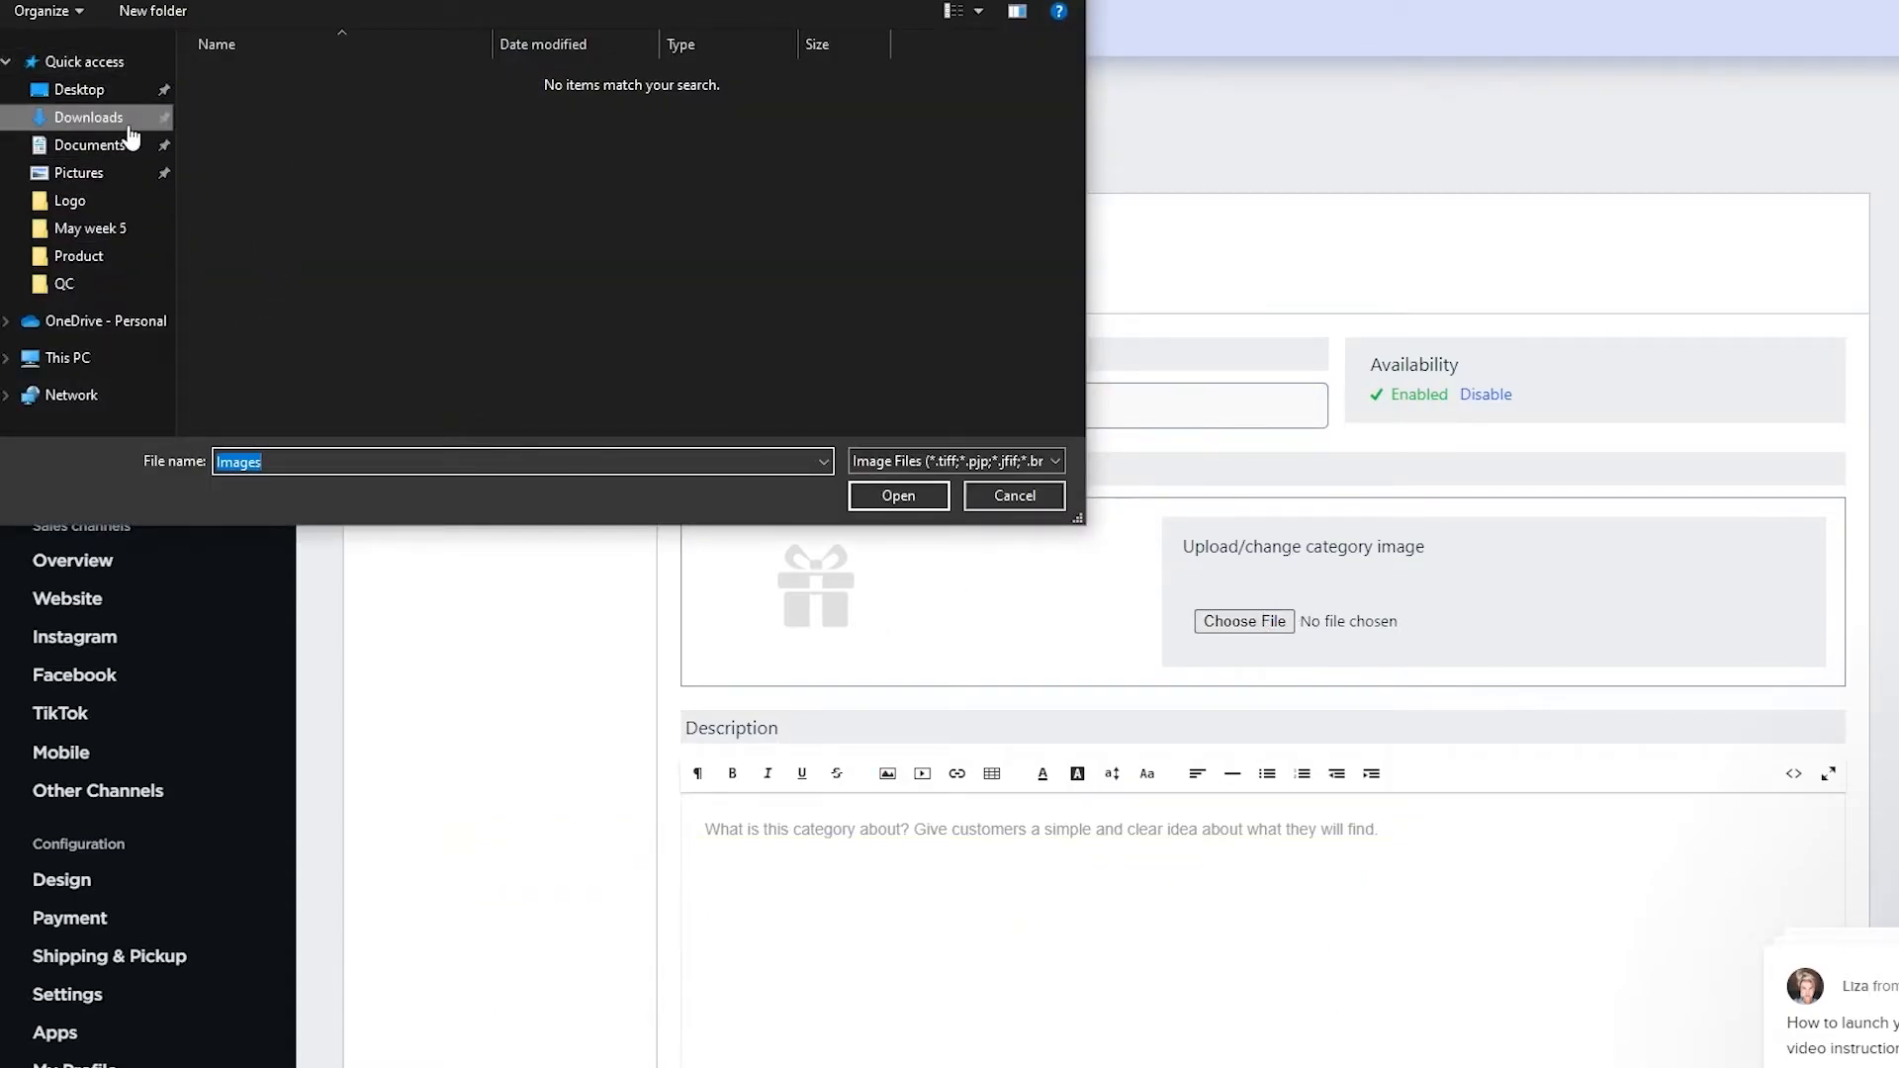
double_click(276, 104)
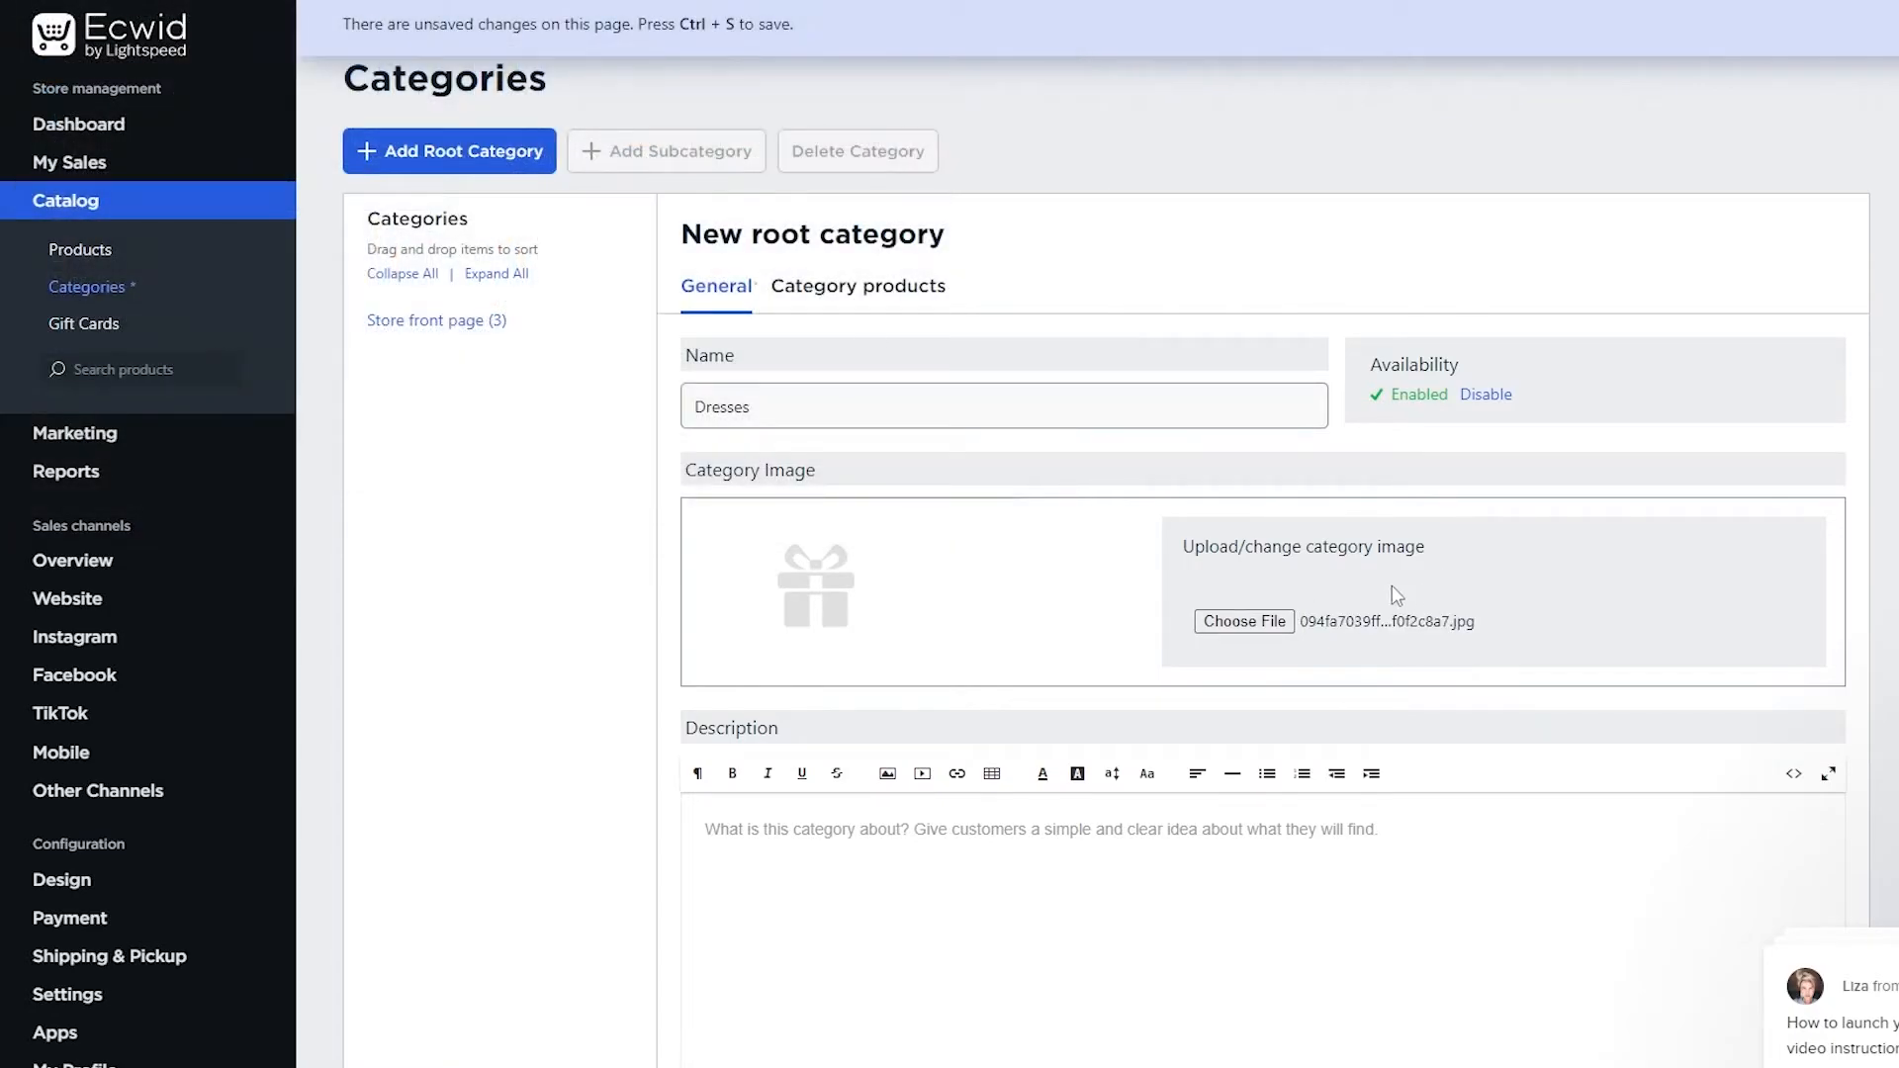
scroll(1326, 644, "down", 2)
scroll(1325, 643, "up", 2)
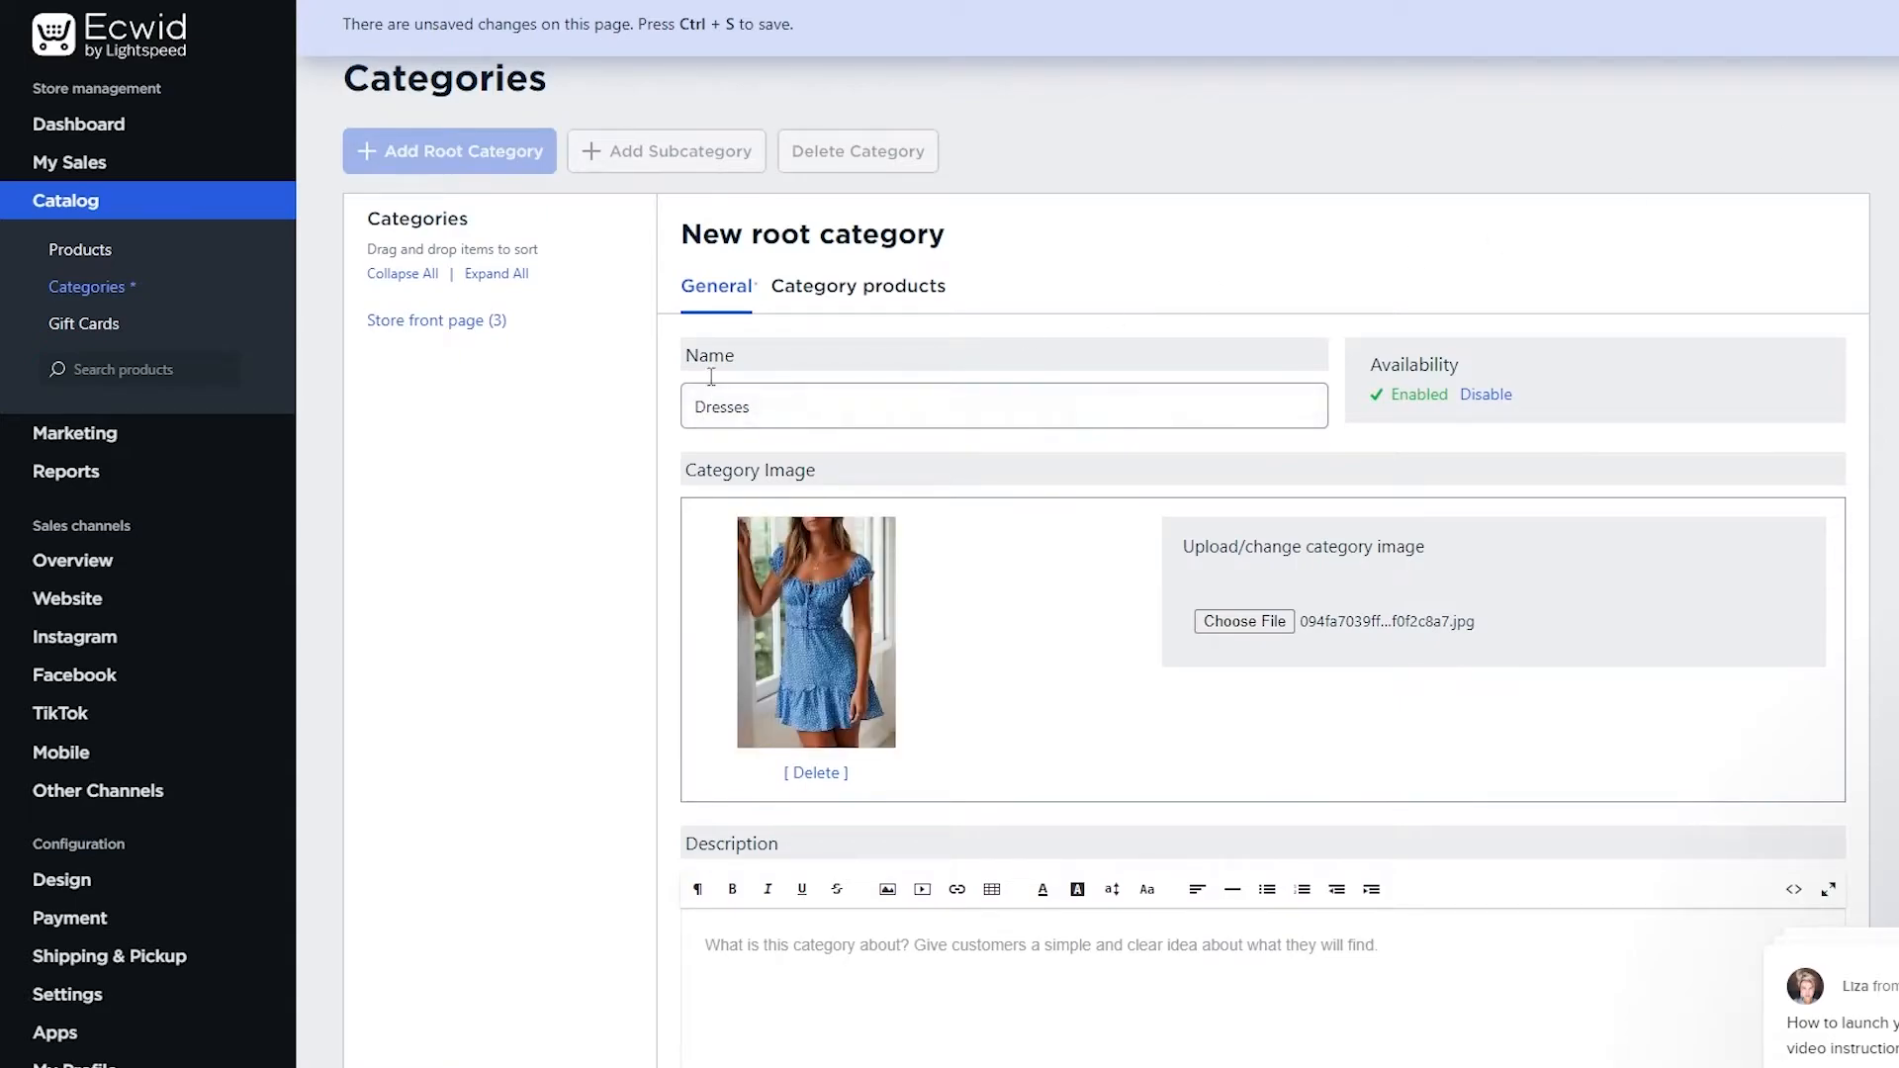
key("ctrl+s")
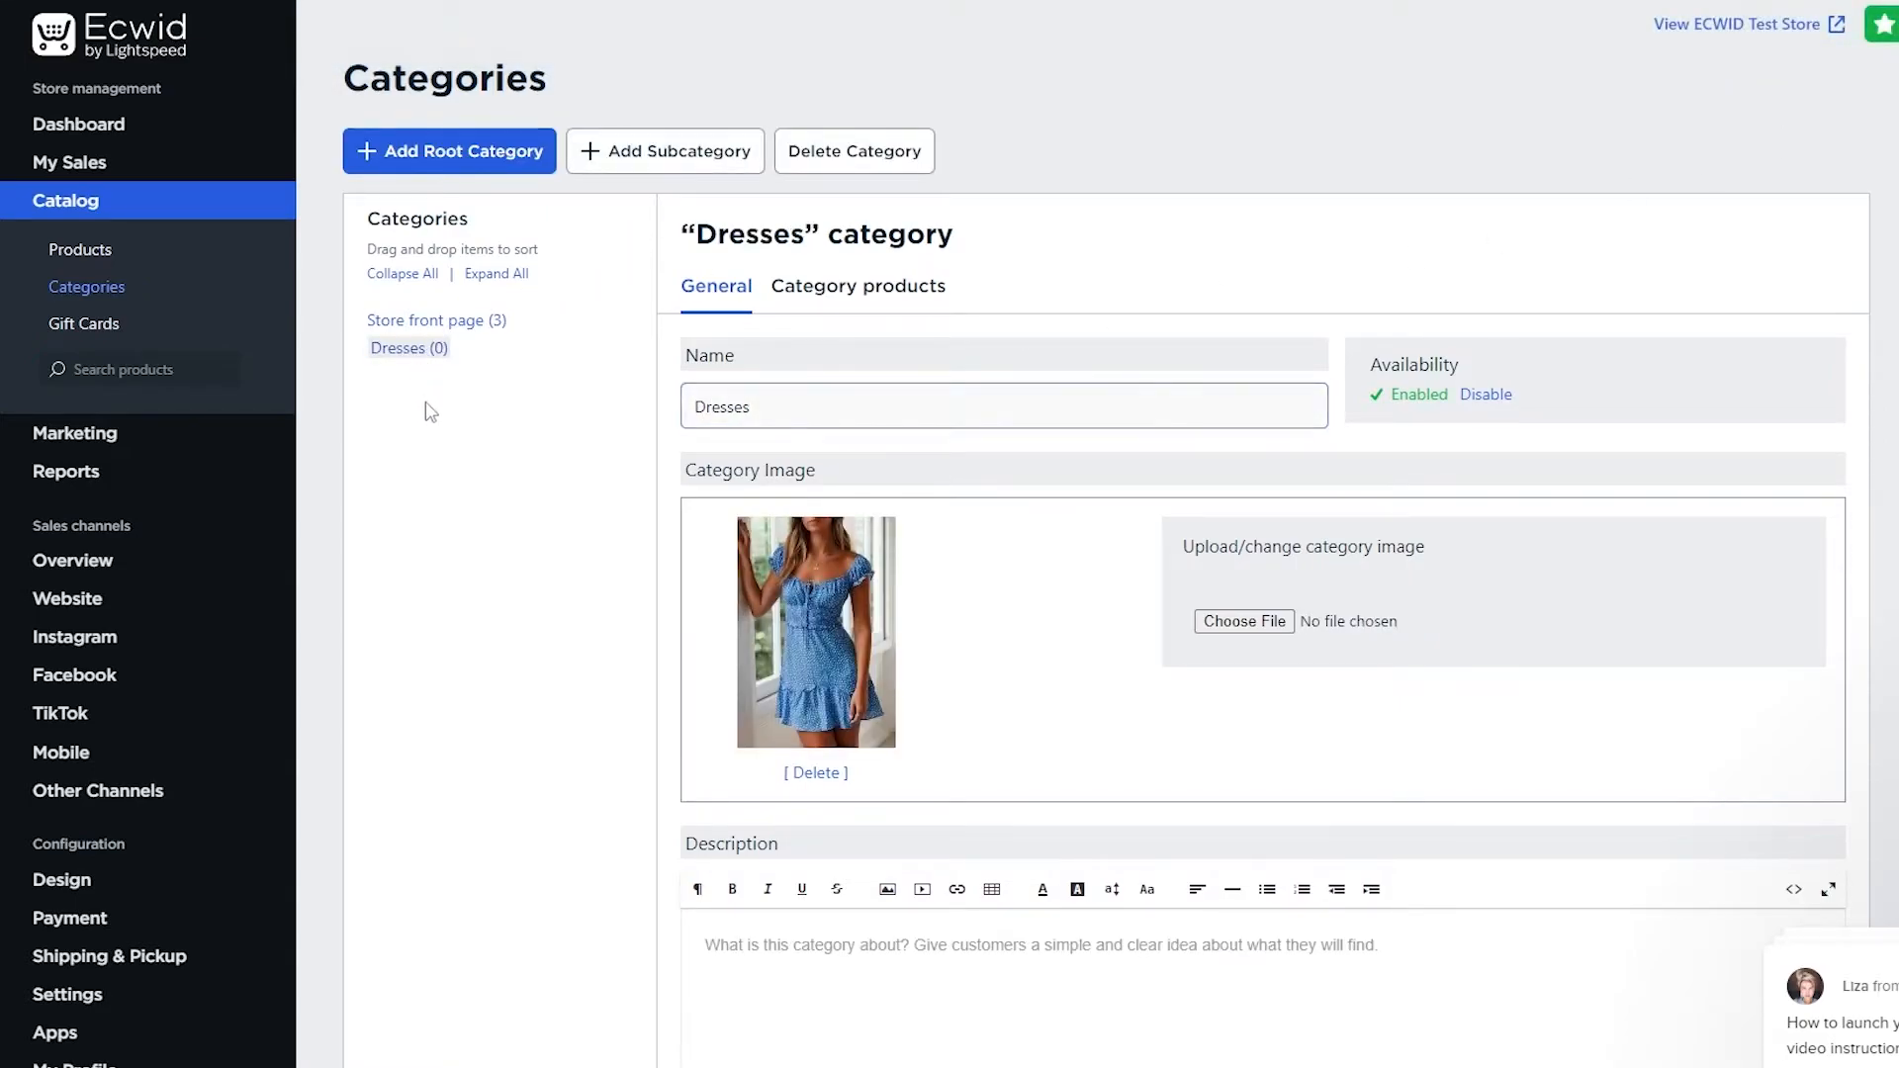
- Start another new root category and name it Fitness
scroll(652, 536, "down", 3)
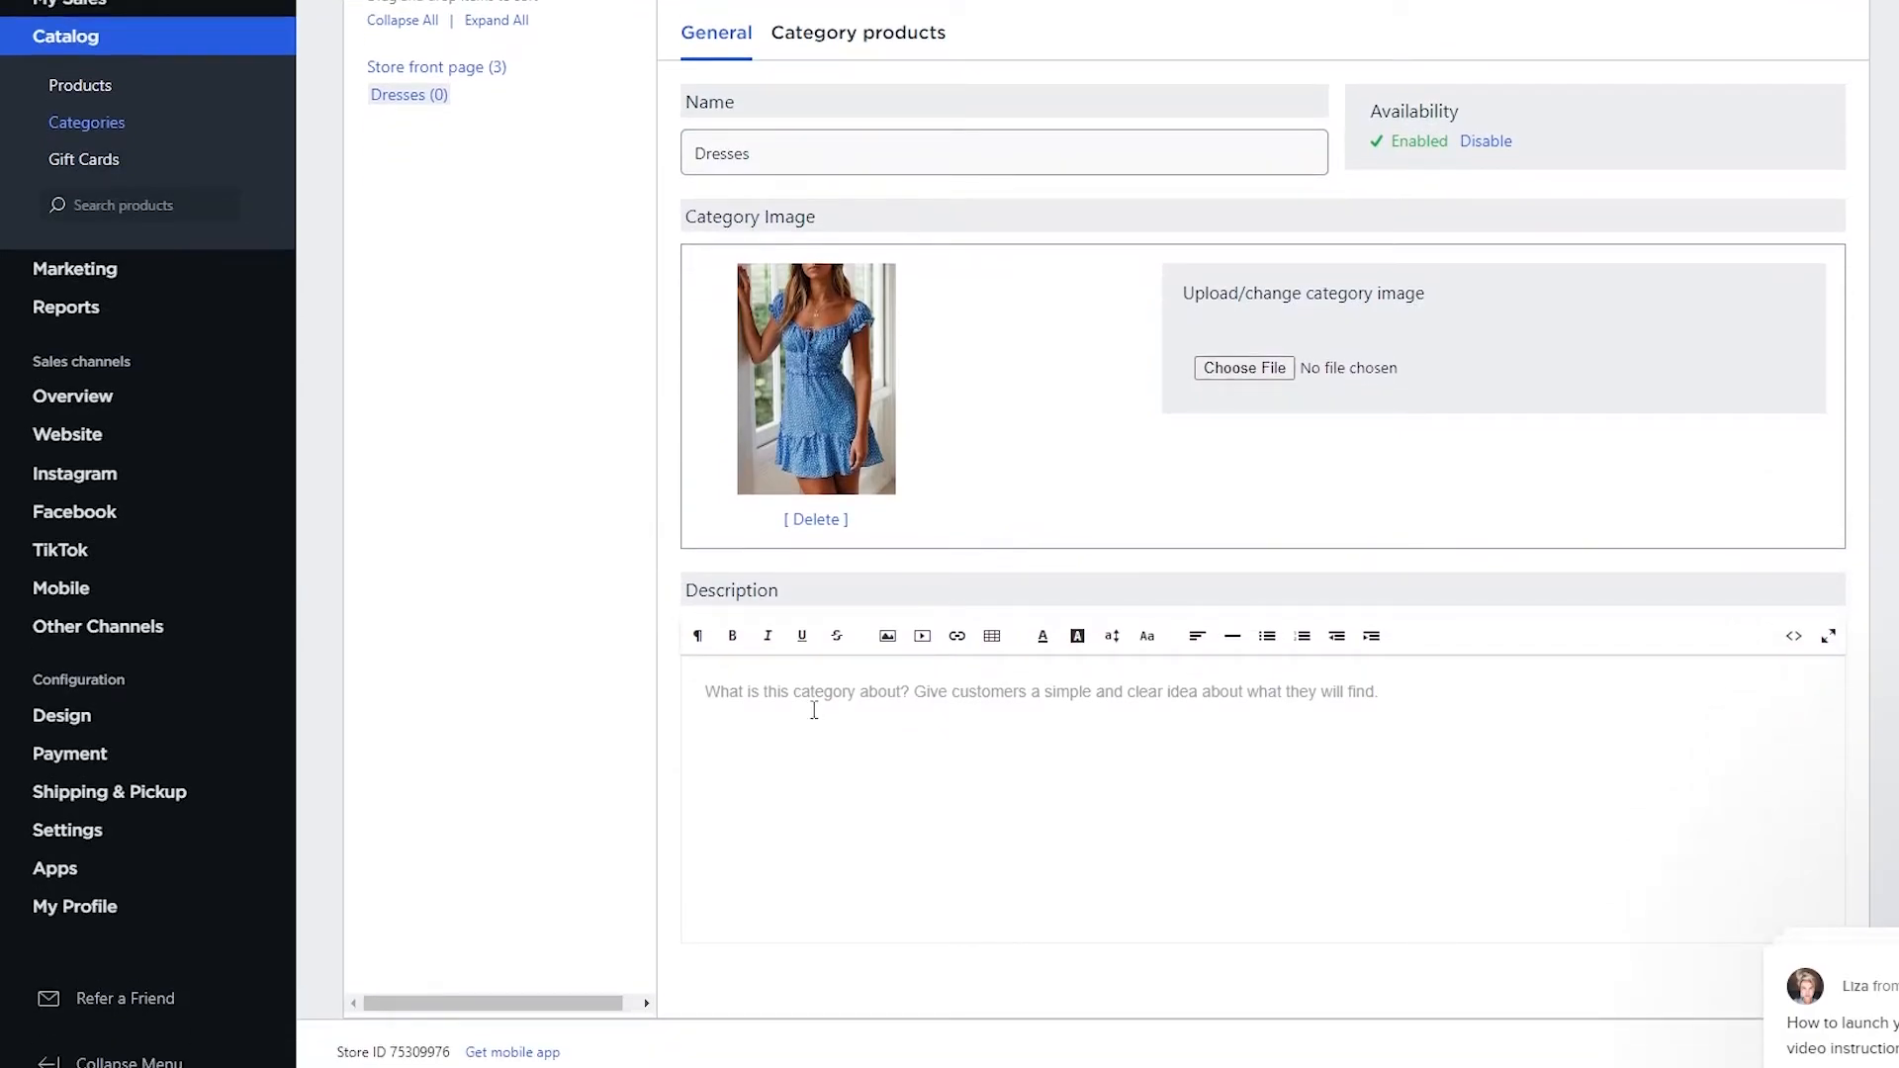
scroll(1036, 705, "up", 3)
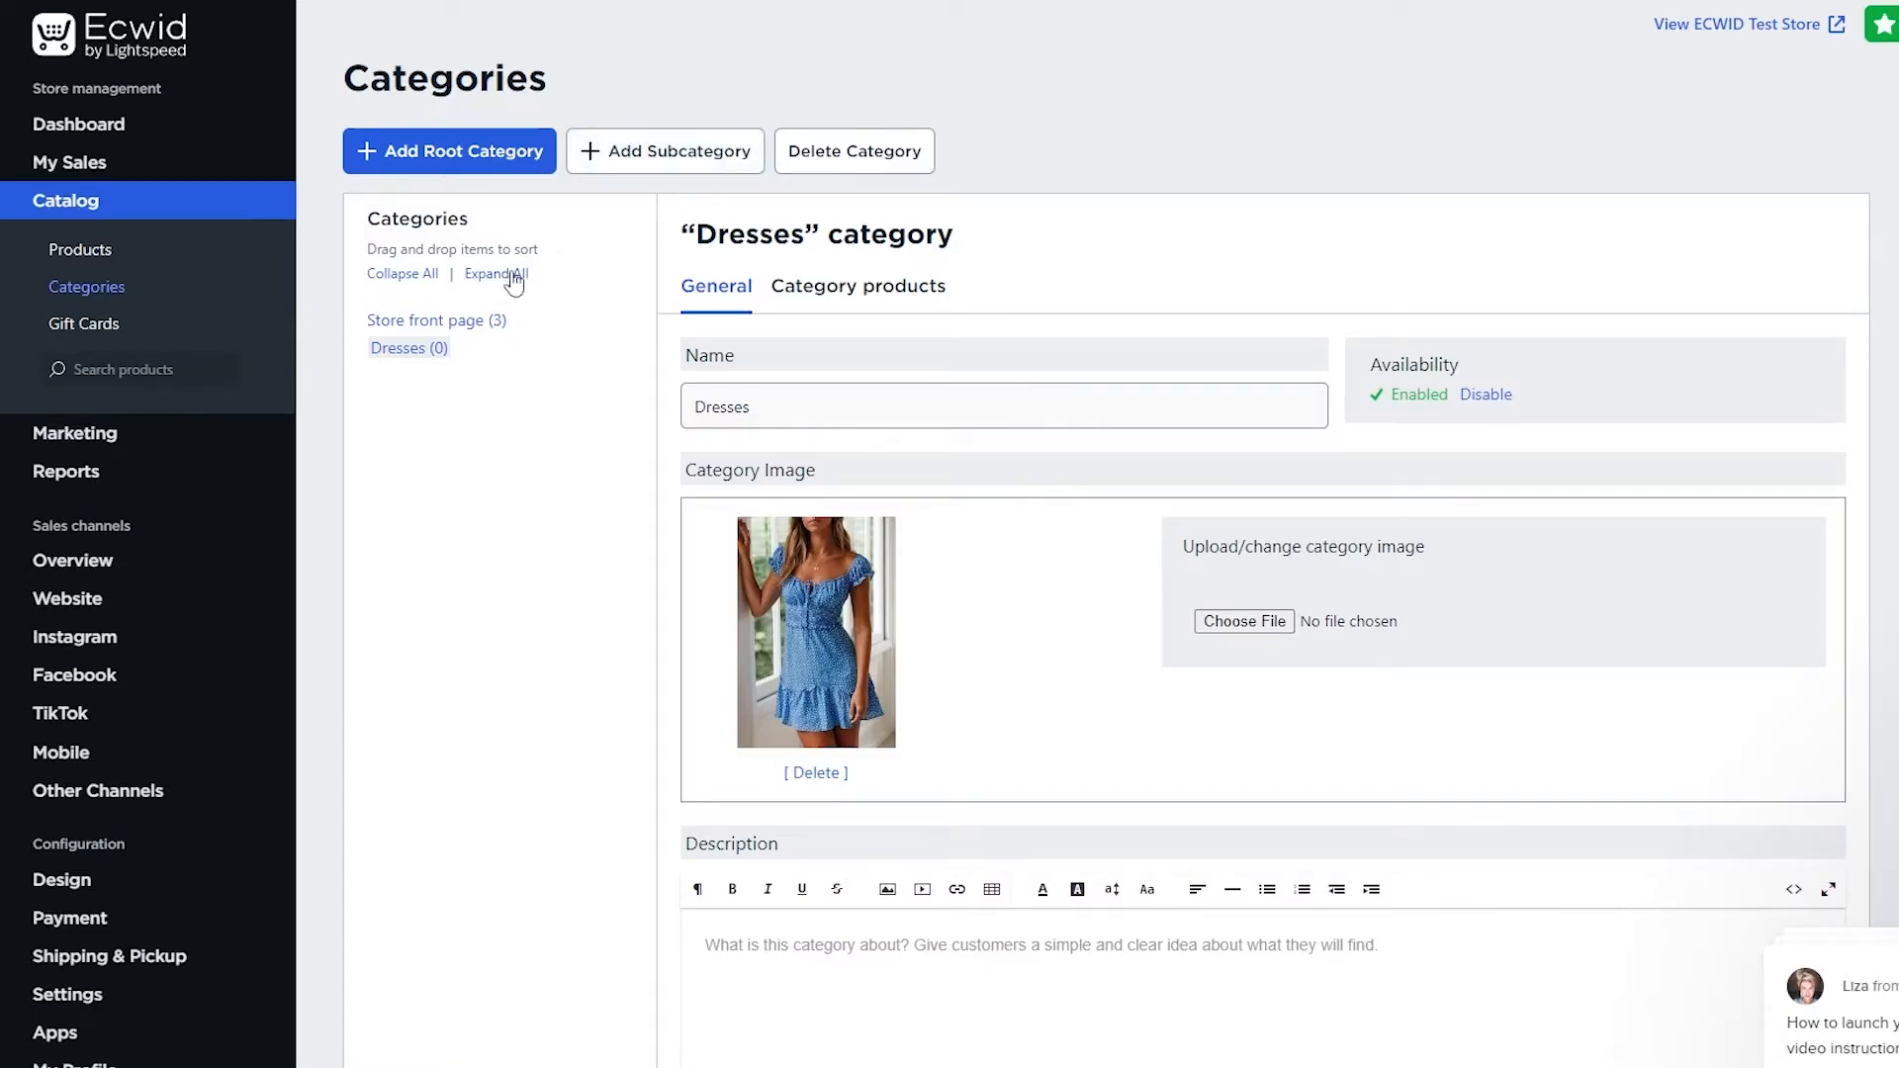
left_click(517, 152)
left_click(930, 413)
type("Fitness")
- Upload the photo of the grey gym outfit as the Fitness category image and save the category
left_click(1284, 630)
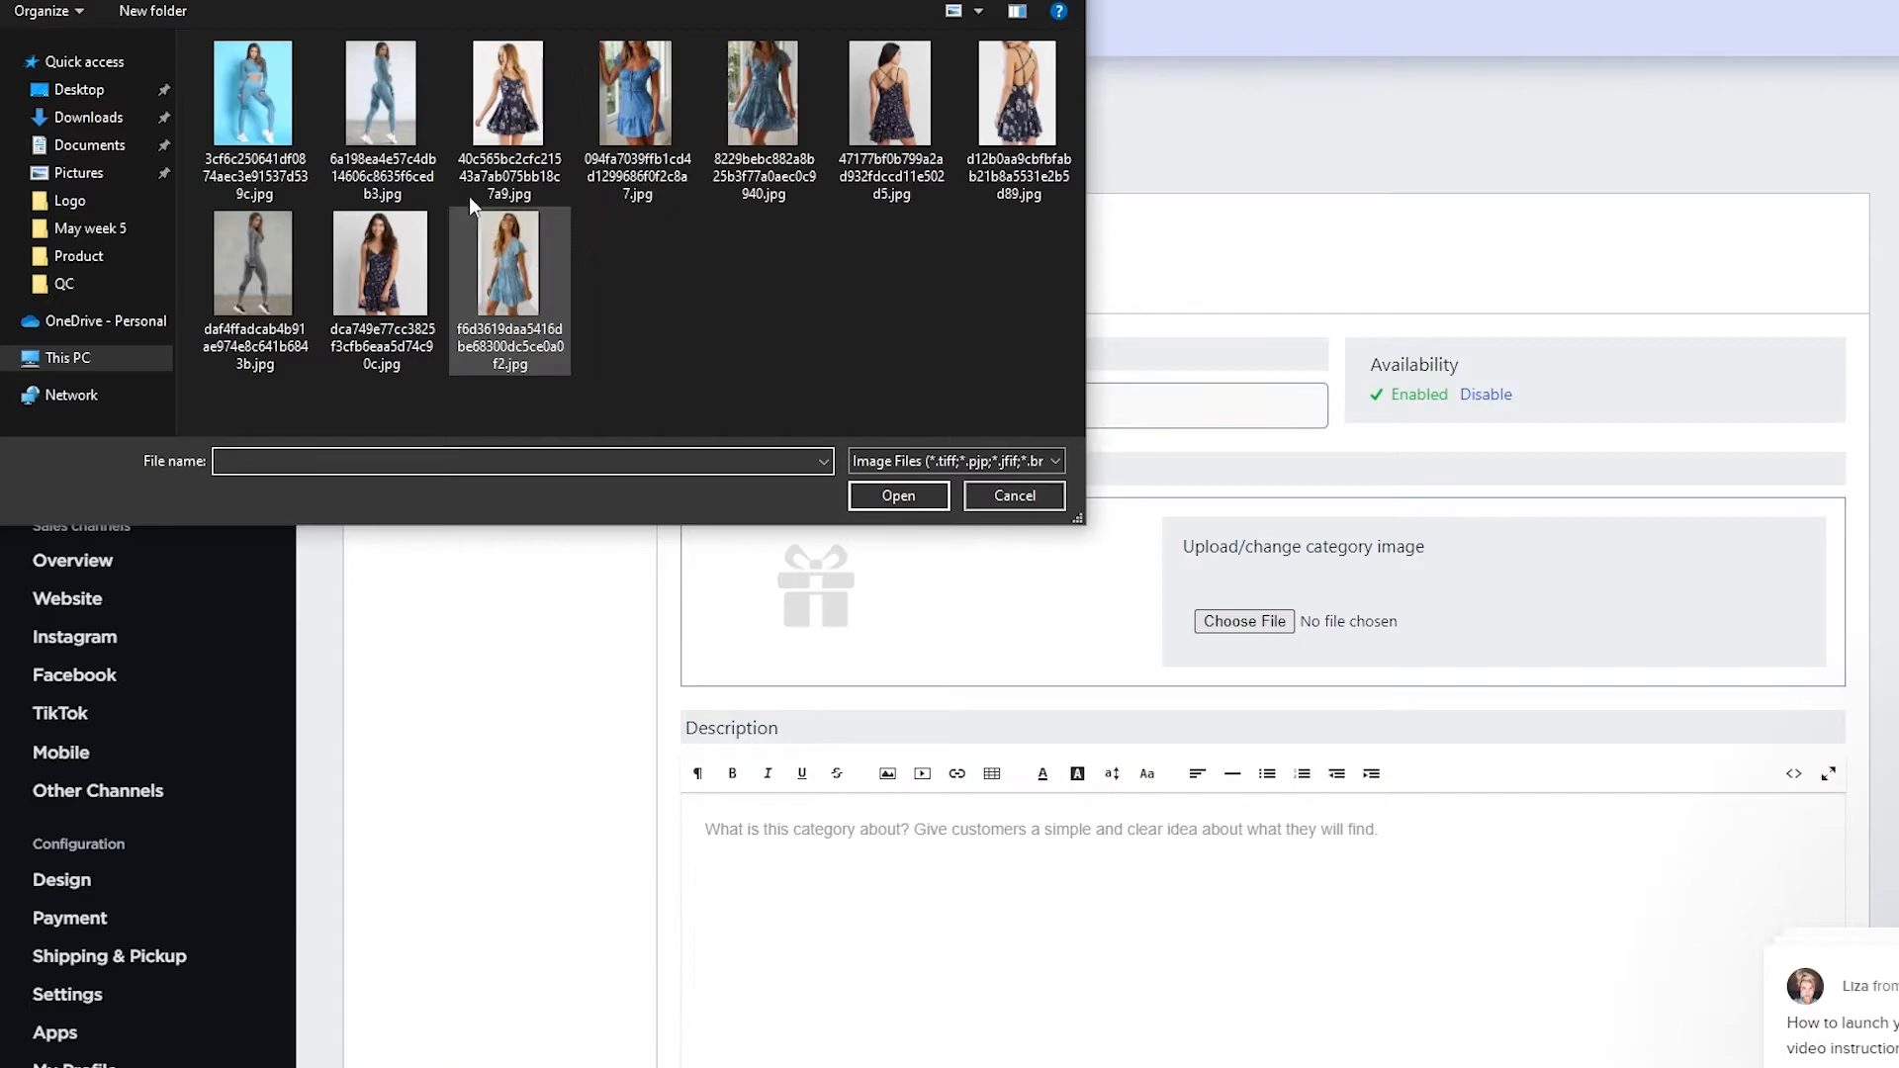
left_click(259, 287)
left_click(872, 491)
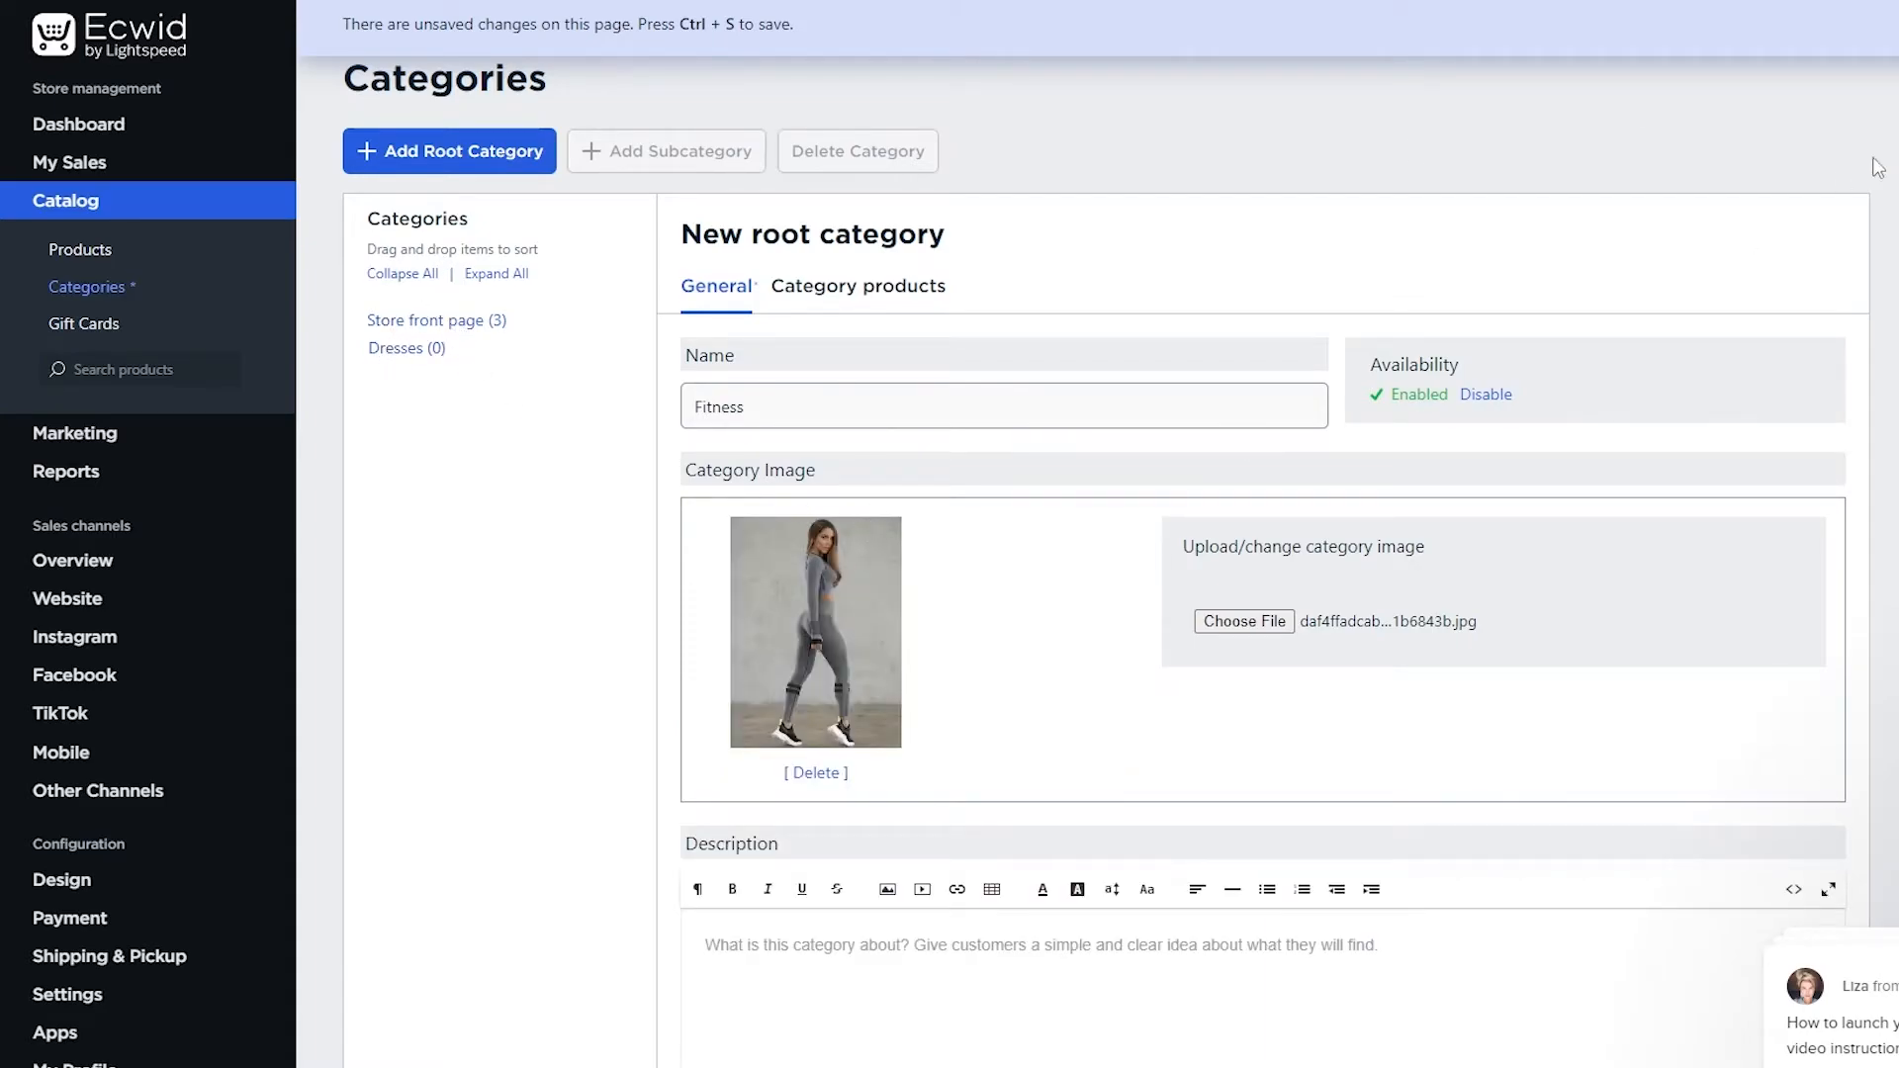
key("ctrl+s")
- Select the Dresses category and try to add a subcategory to it
left_click(417, 356)
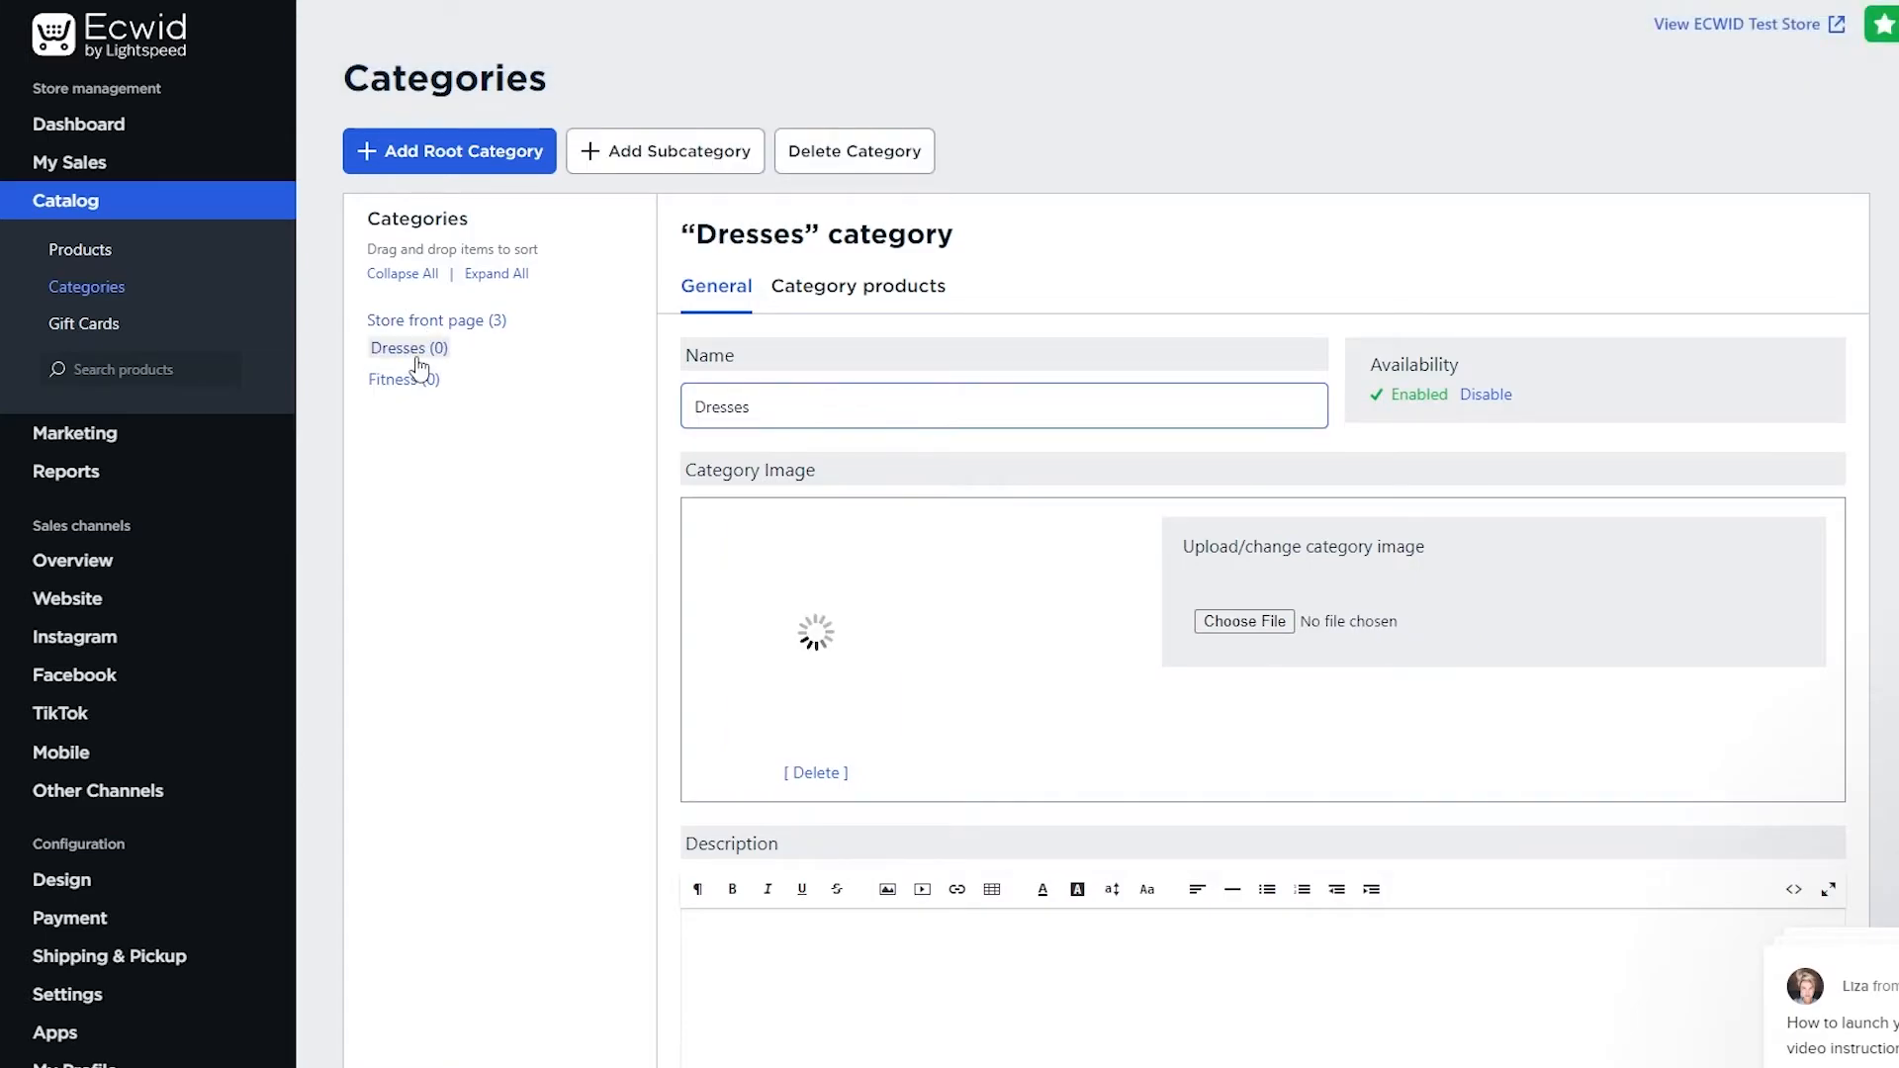
scroll(1475, 401, "down", 3)
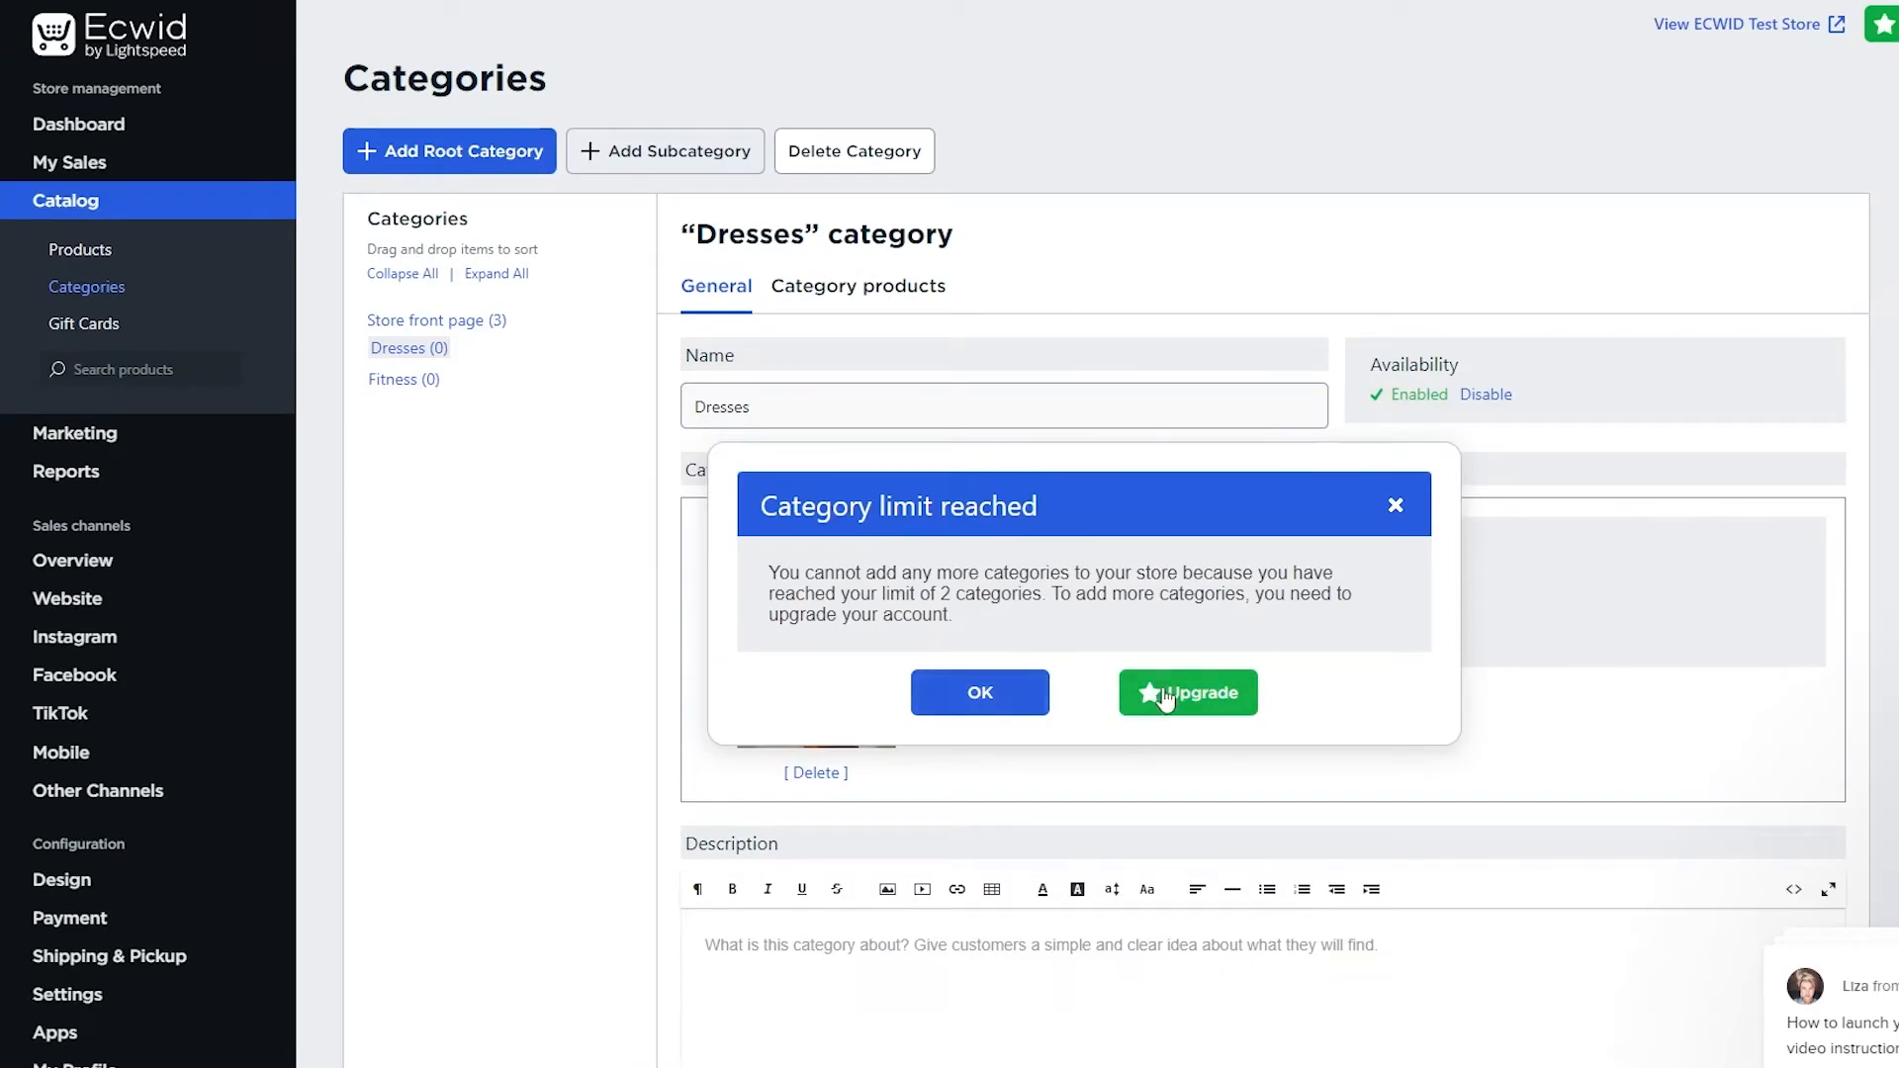
left_click(1396, 507)
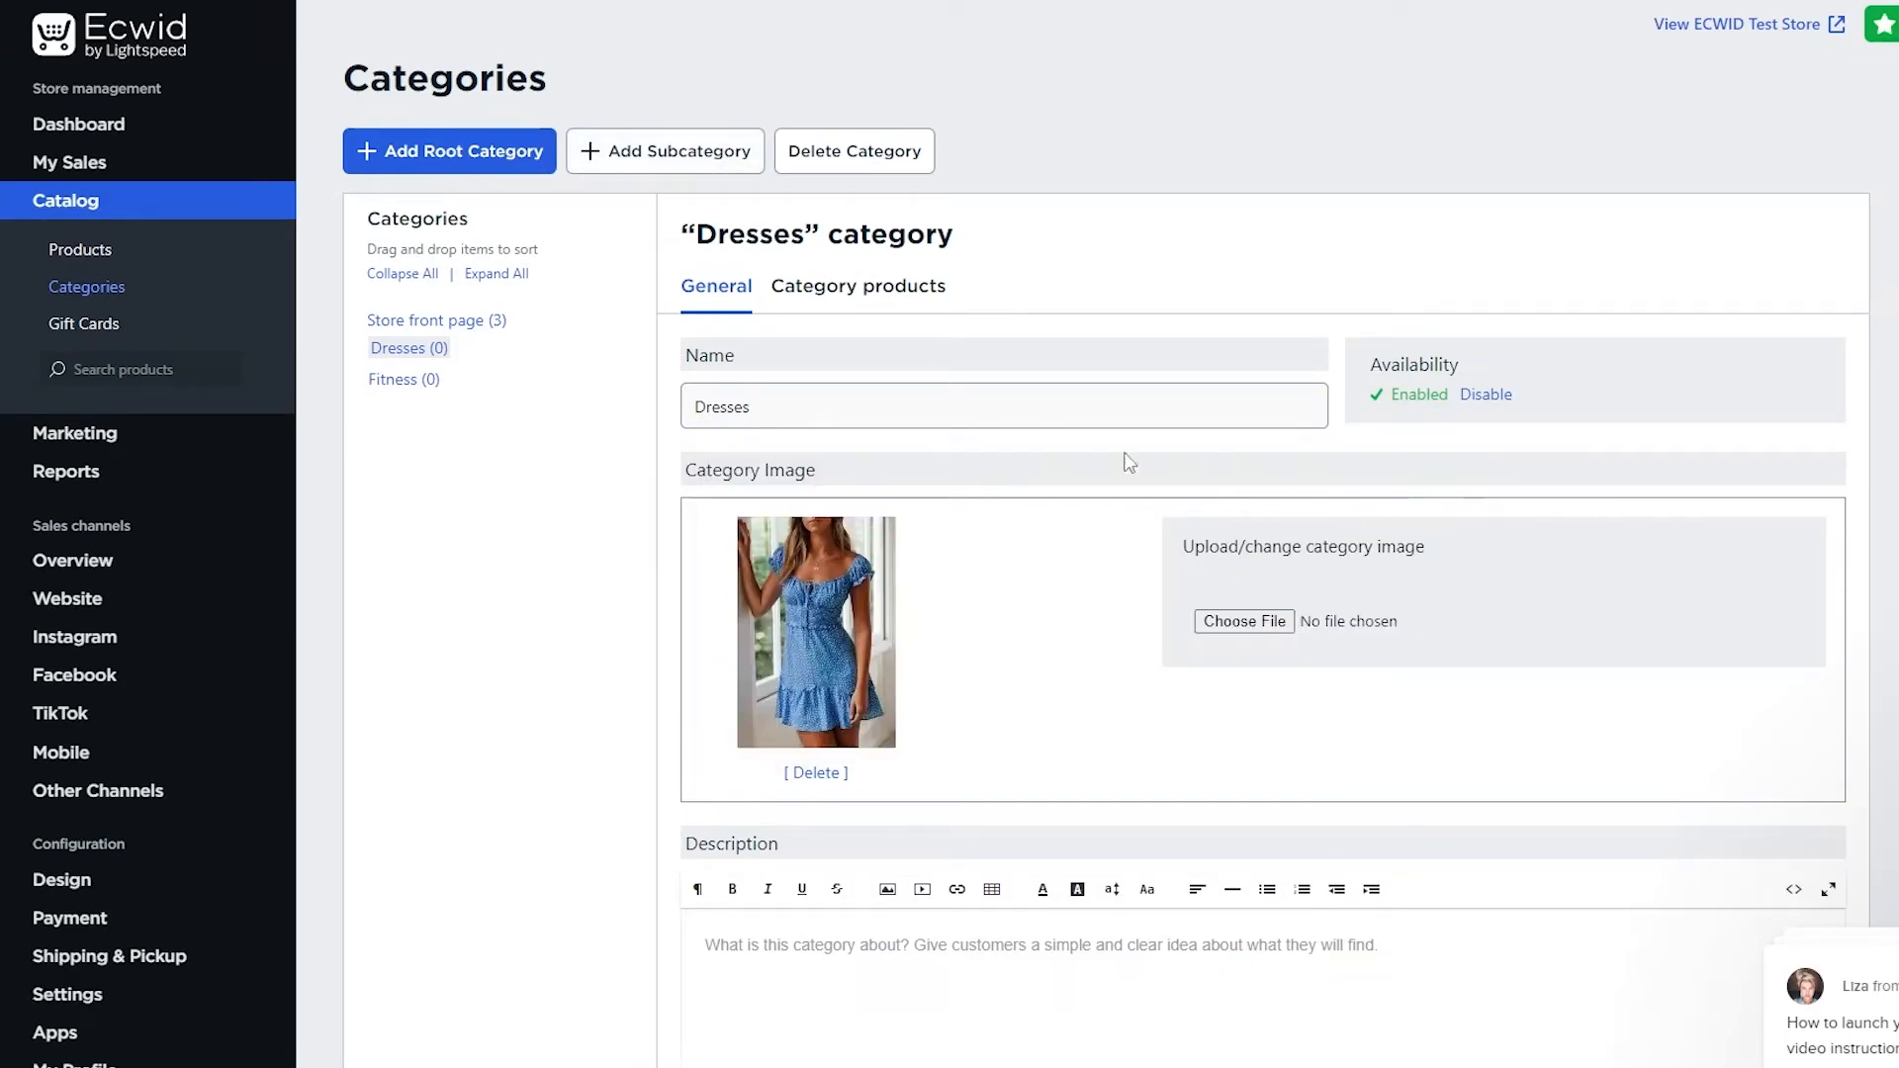
- Assign the Sun Dress and Summer Dress With Flower Patterns products to the Dresses category
left_click(875, 286)
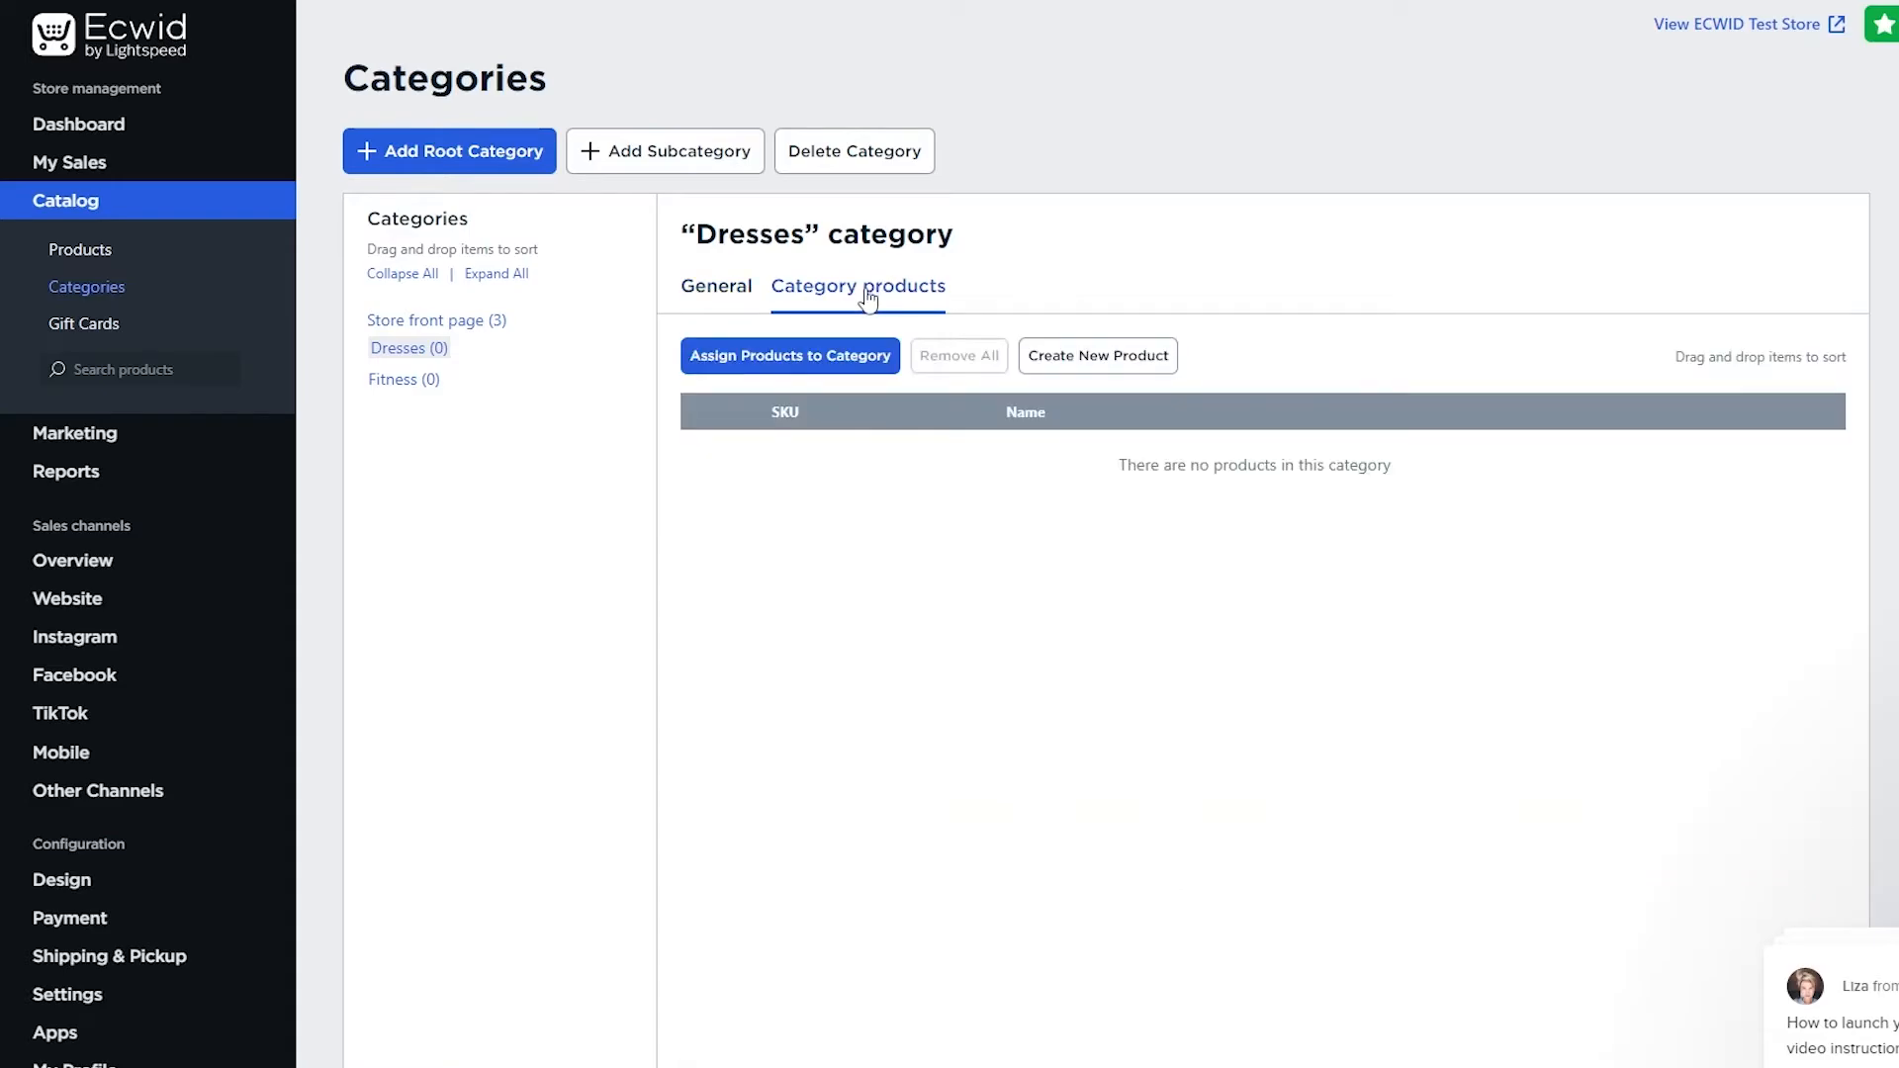
left_click(825, 360)
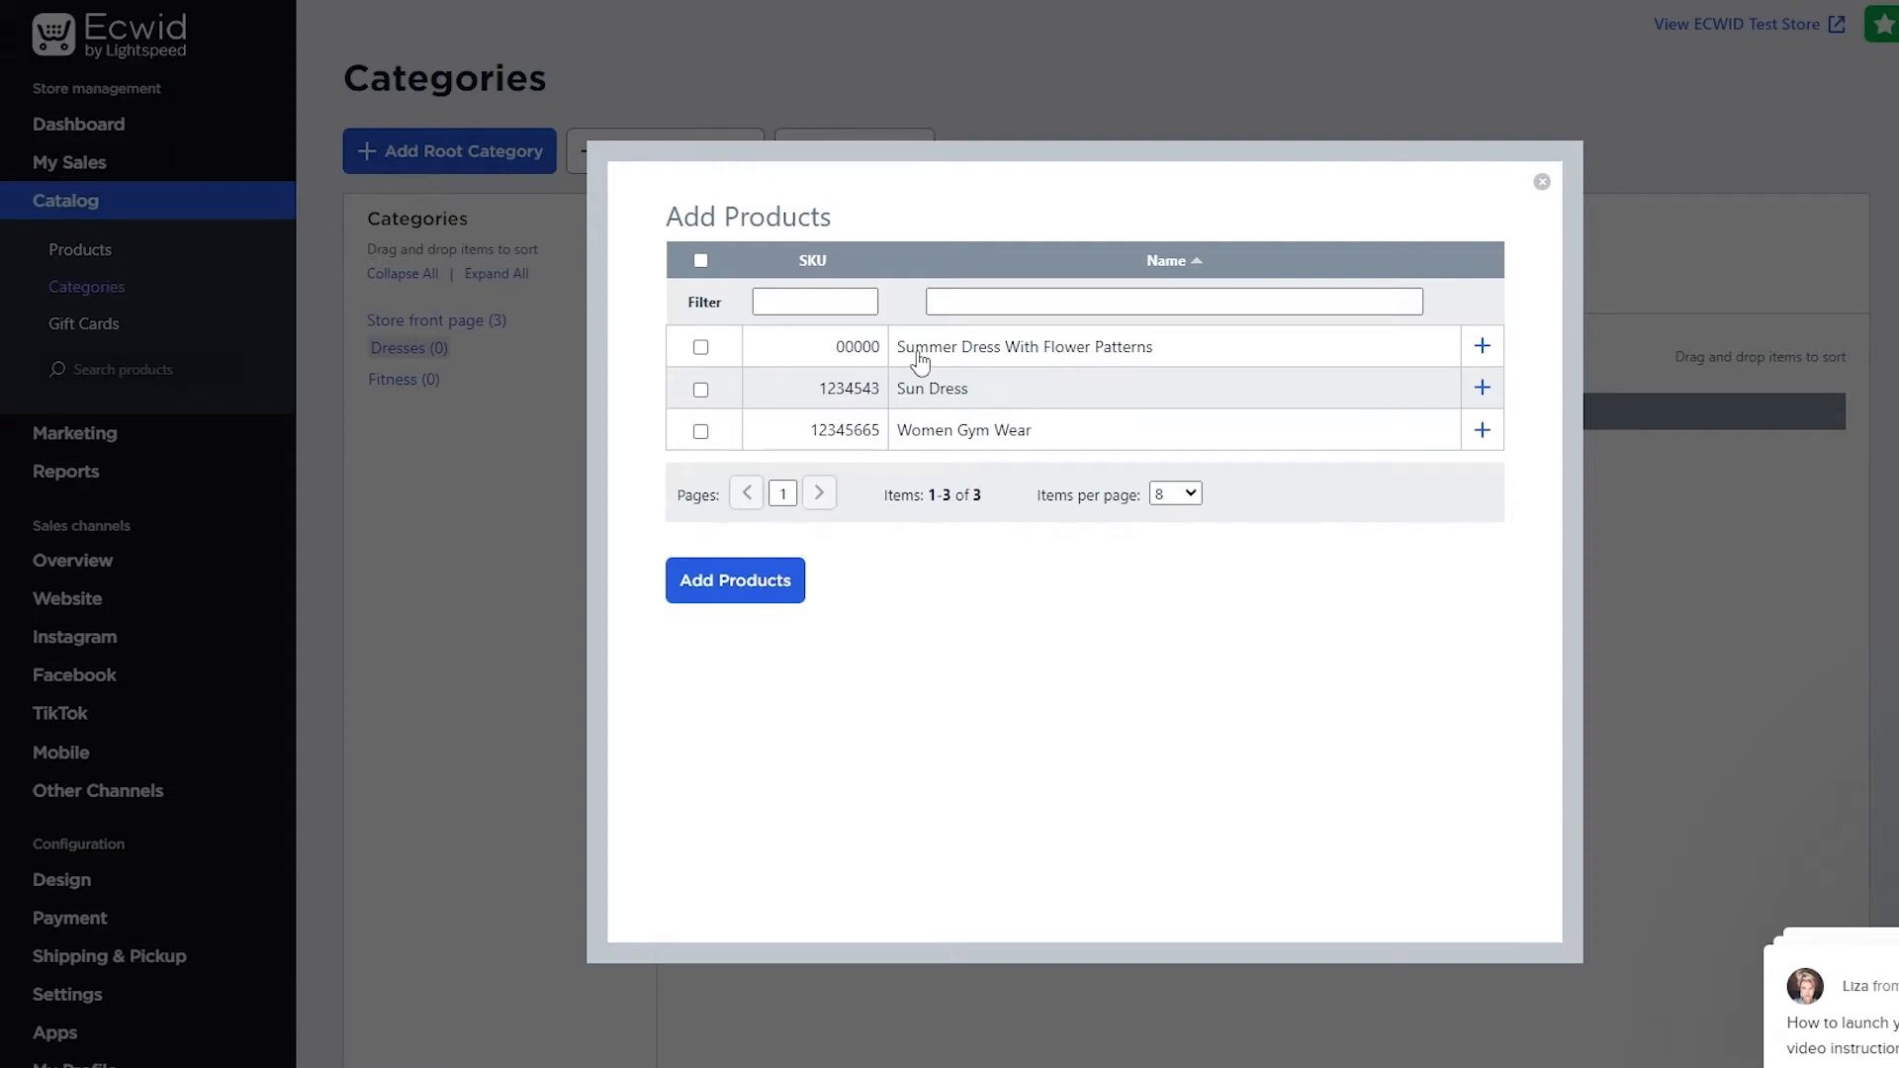
left_click(701, 348)
left_click(763, 586)
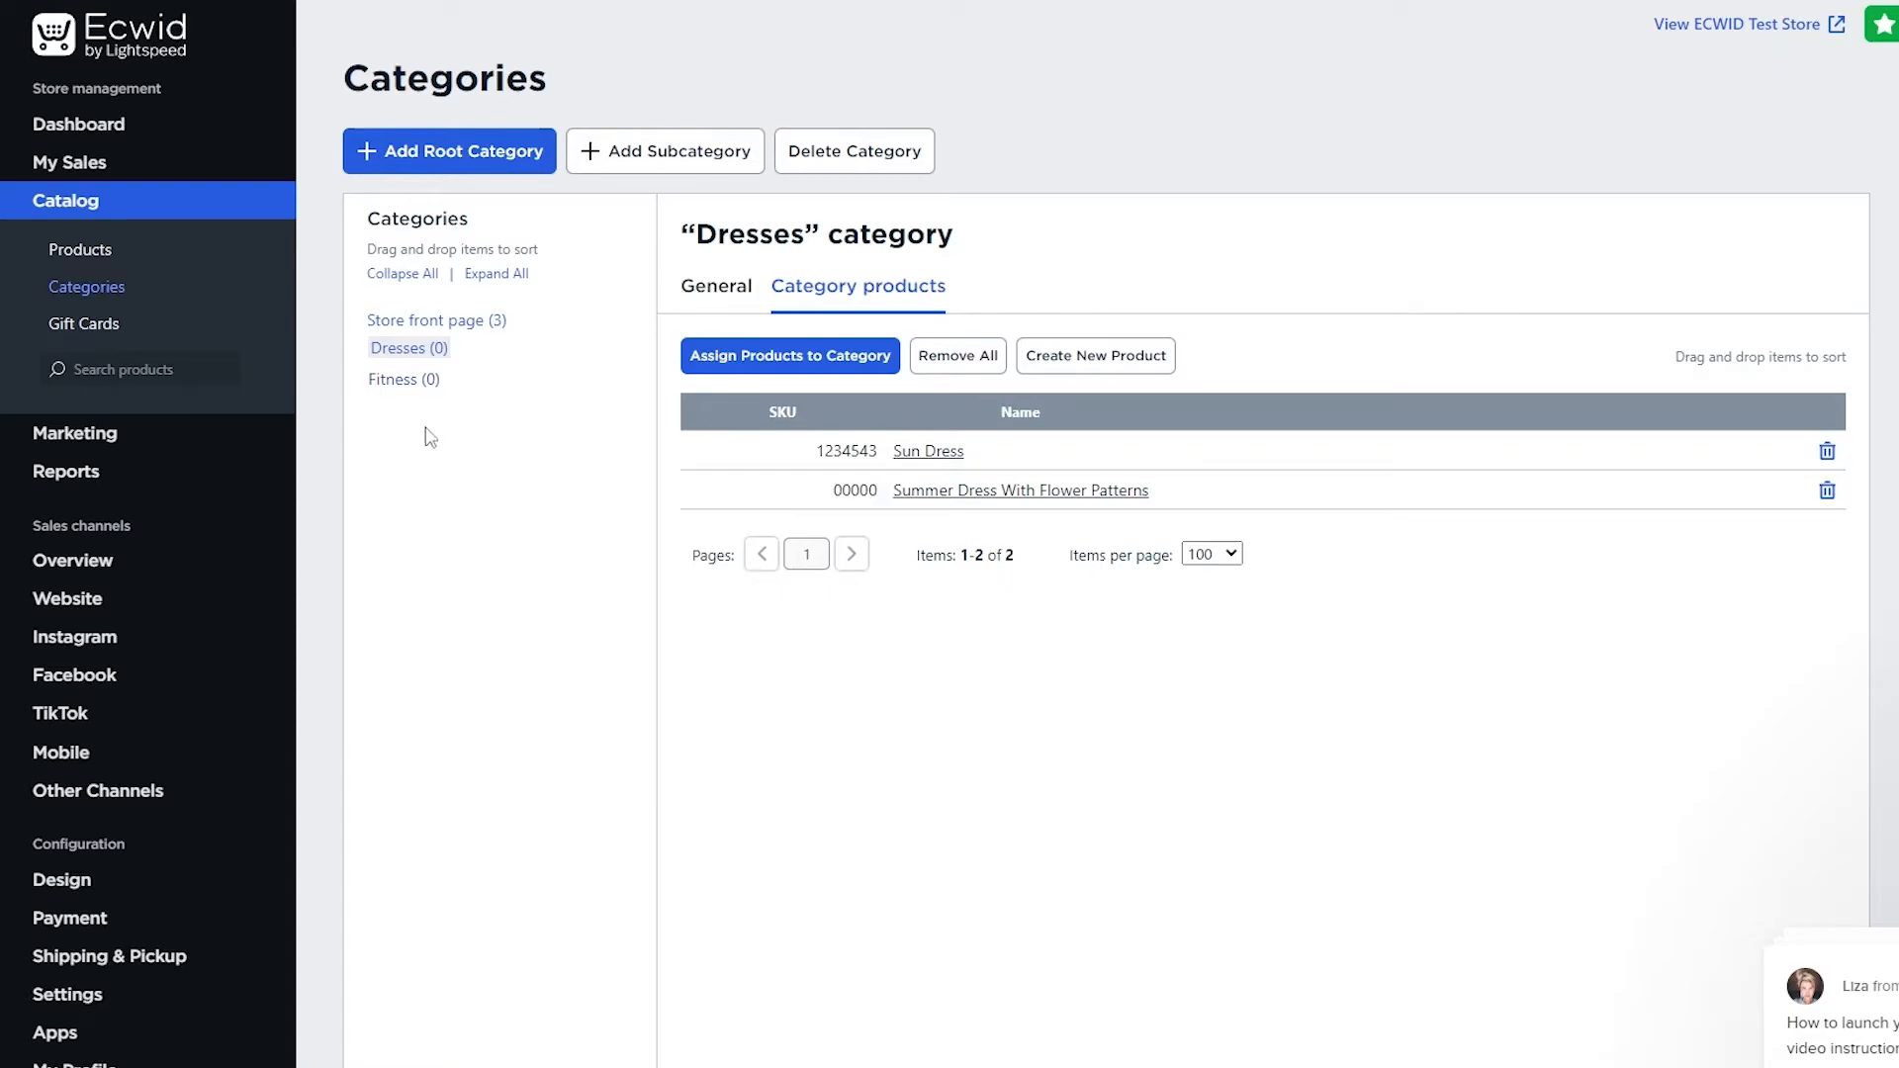
- Assign the Women Gym Wear product to the Fitness category, and recheck the products in the Dresses category
left_click(415, 383)
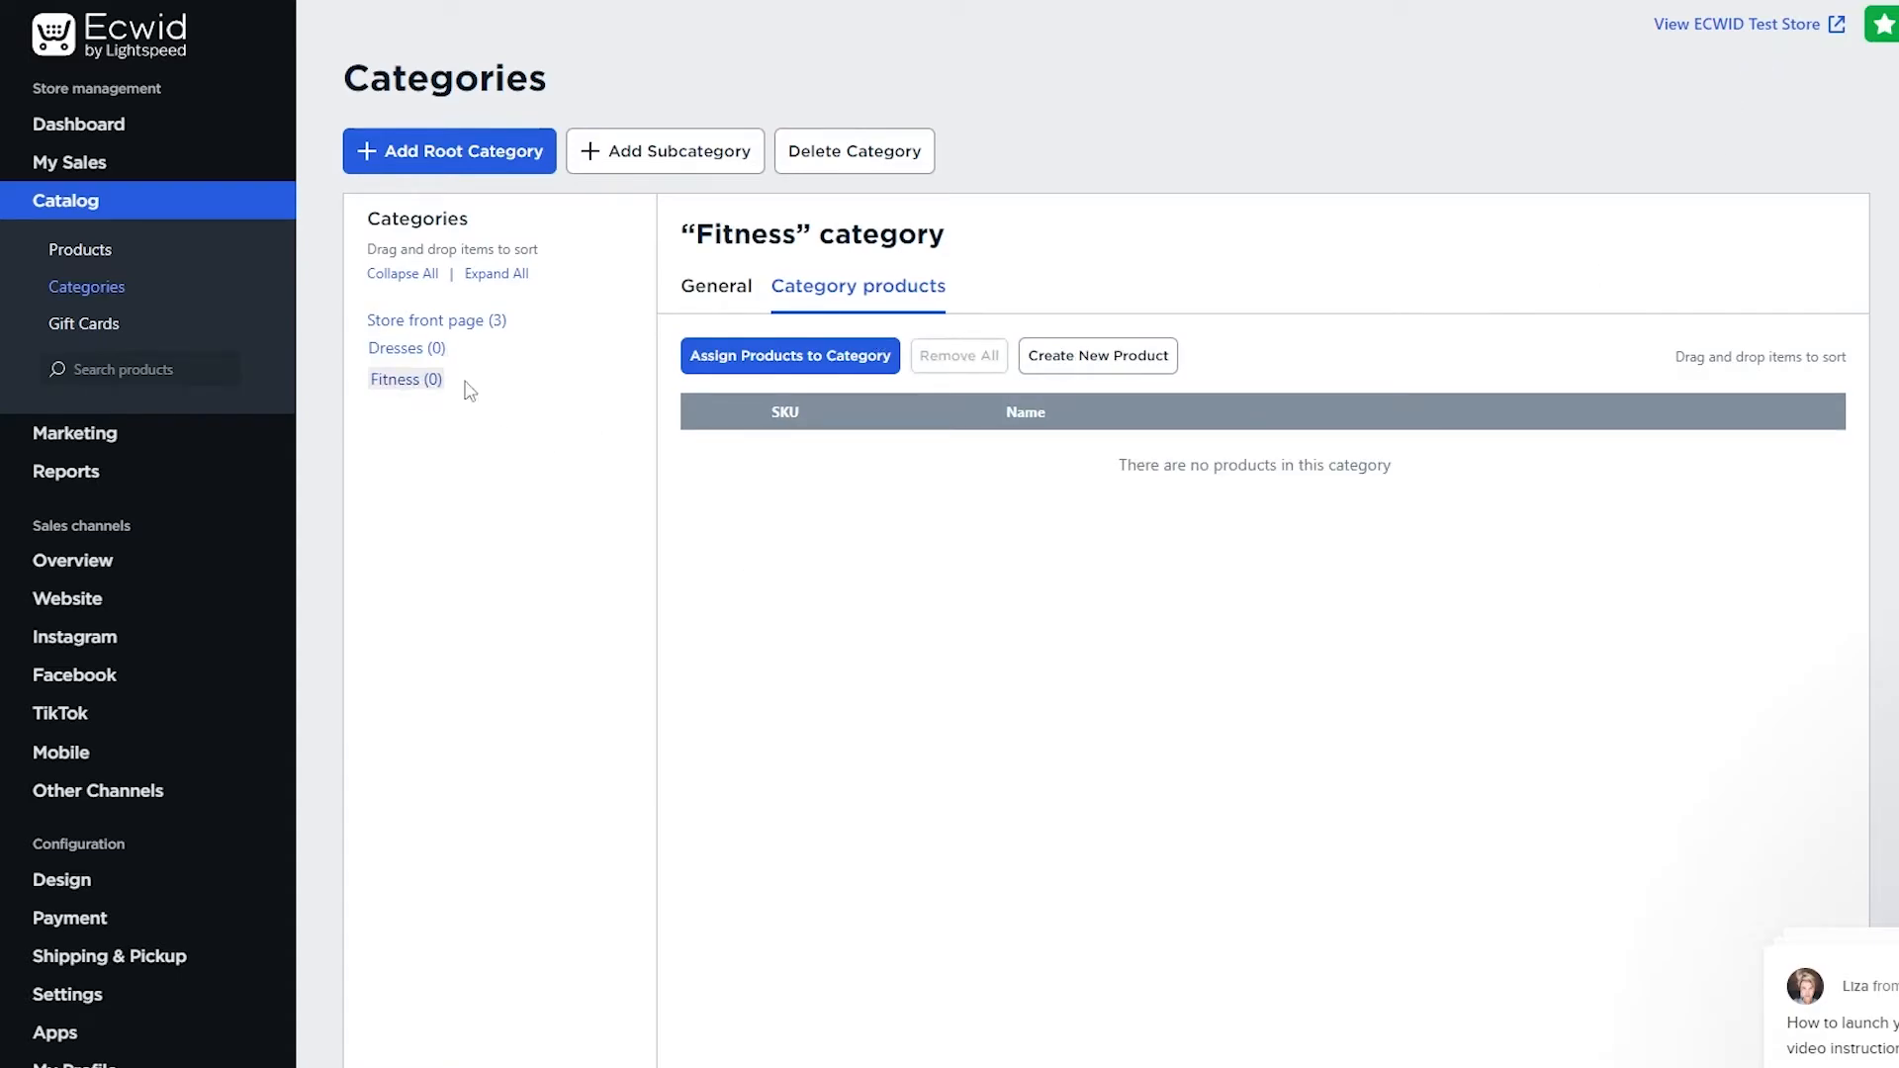
left_click(869, 358)
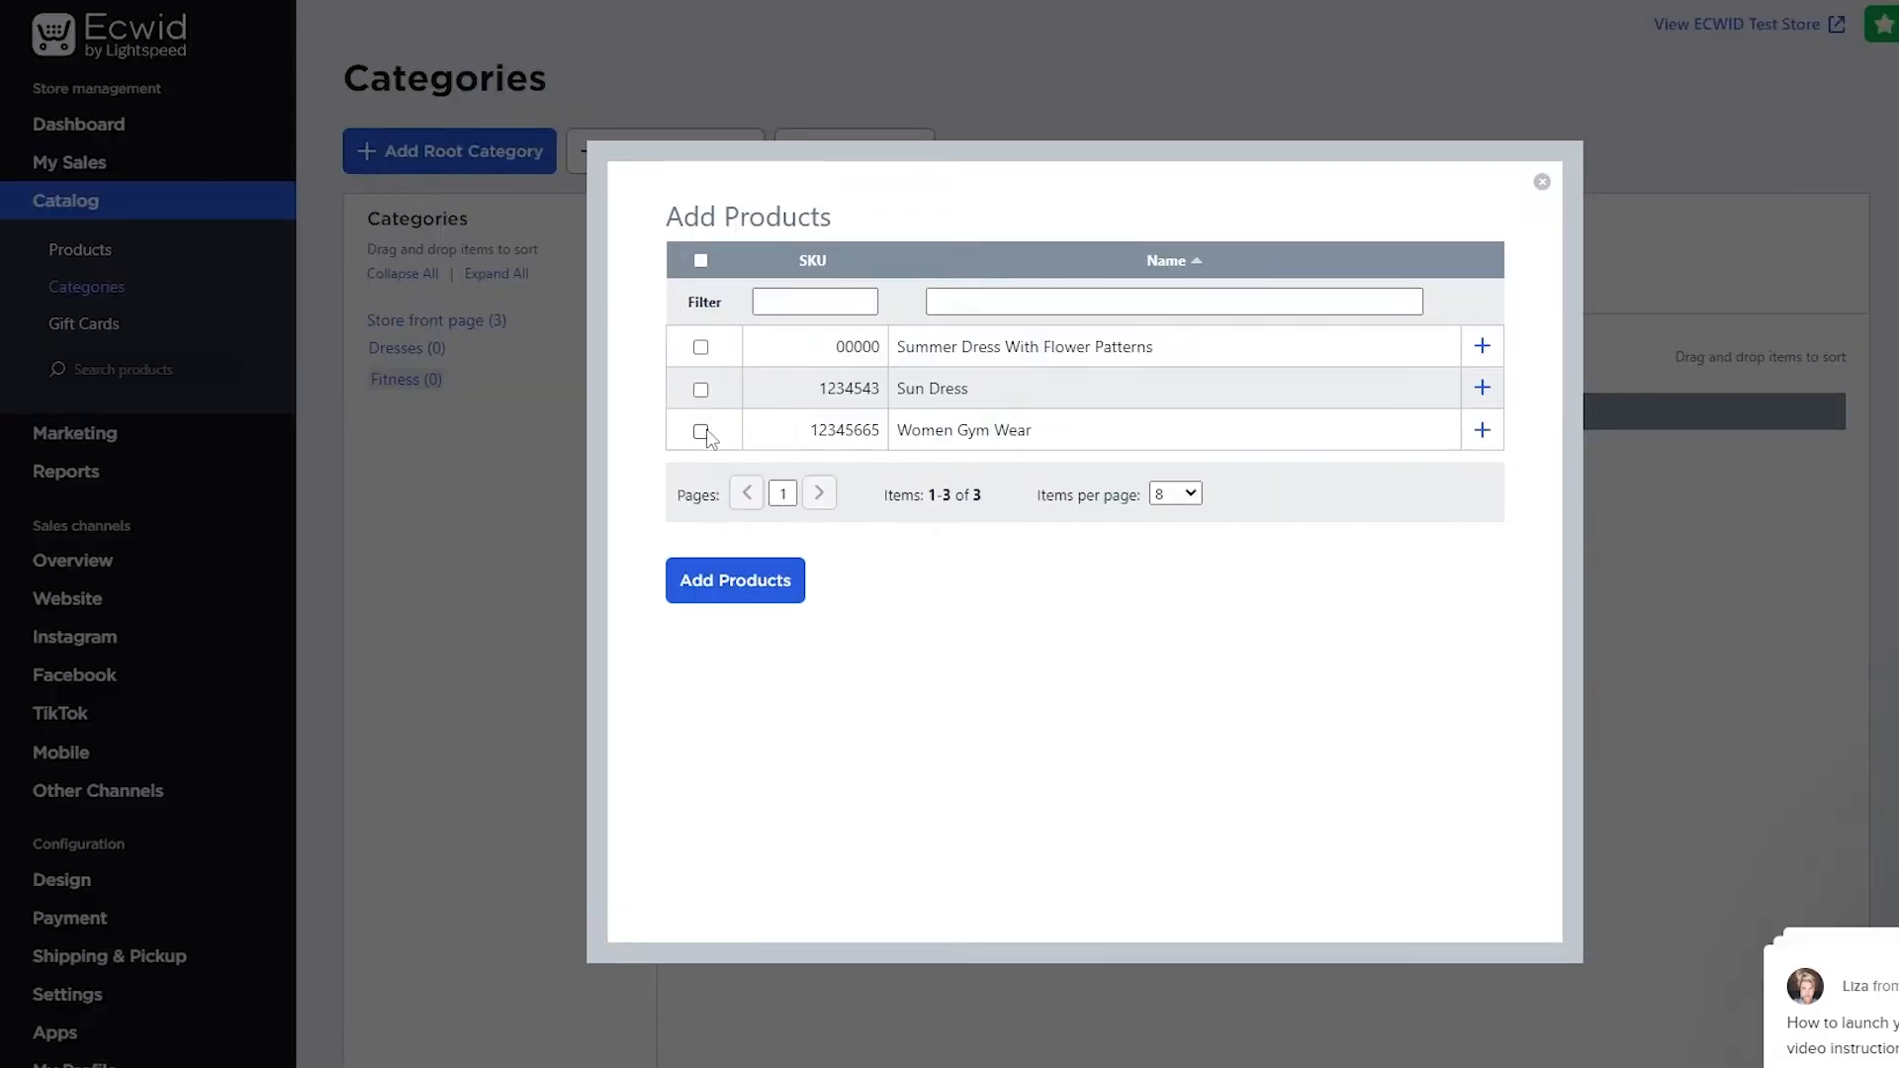
left_click(701, 433)
left_click(793, 571)
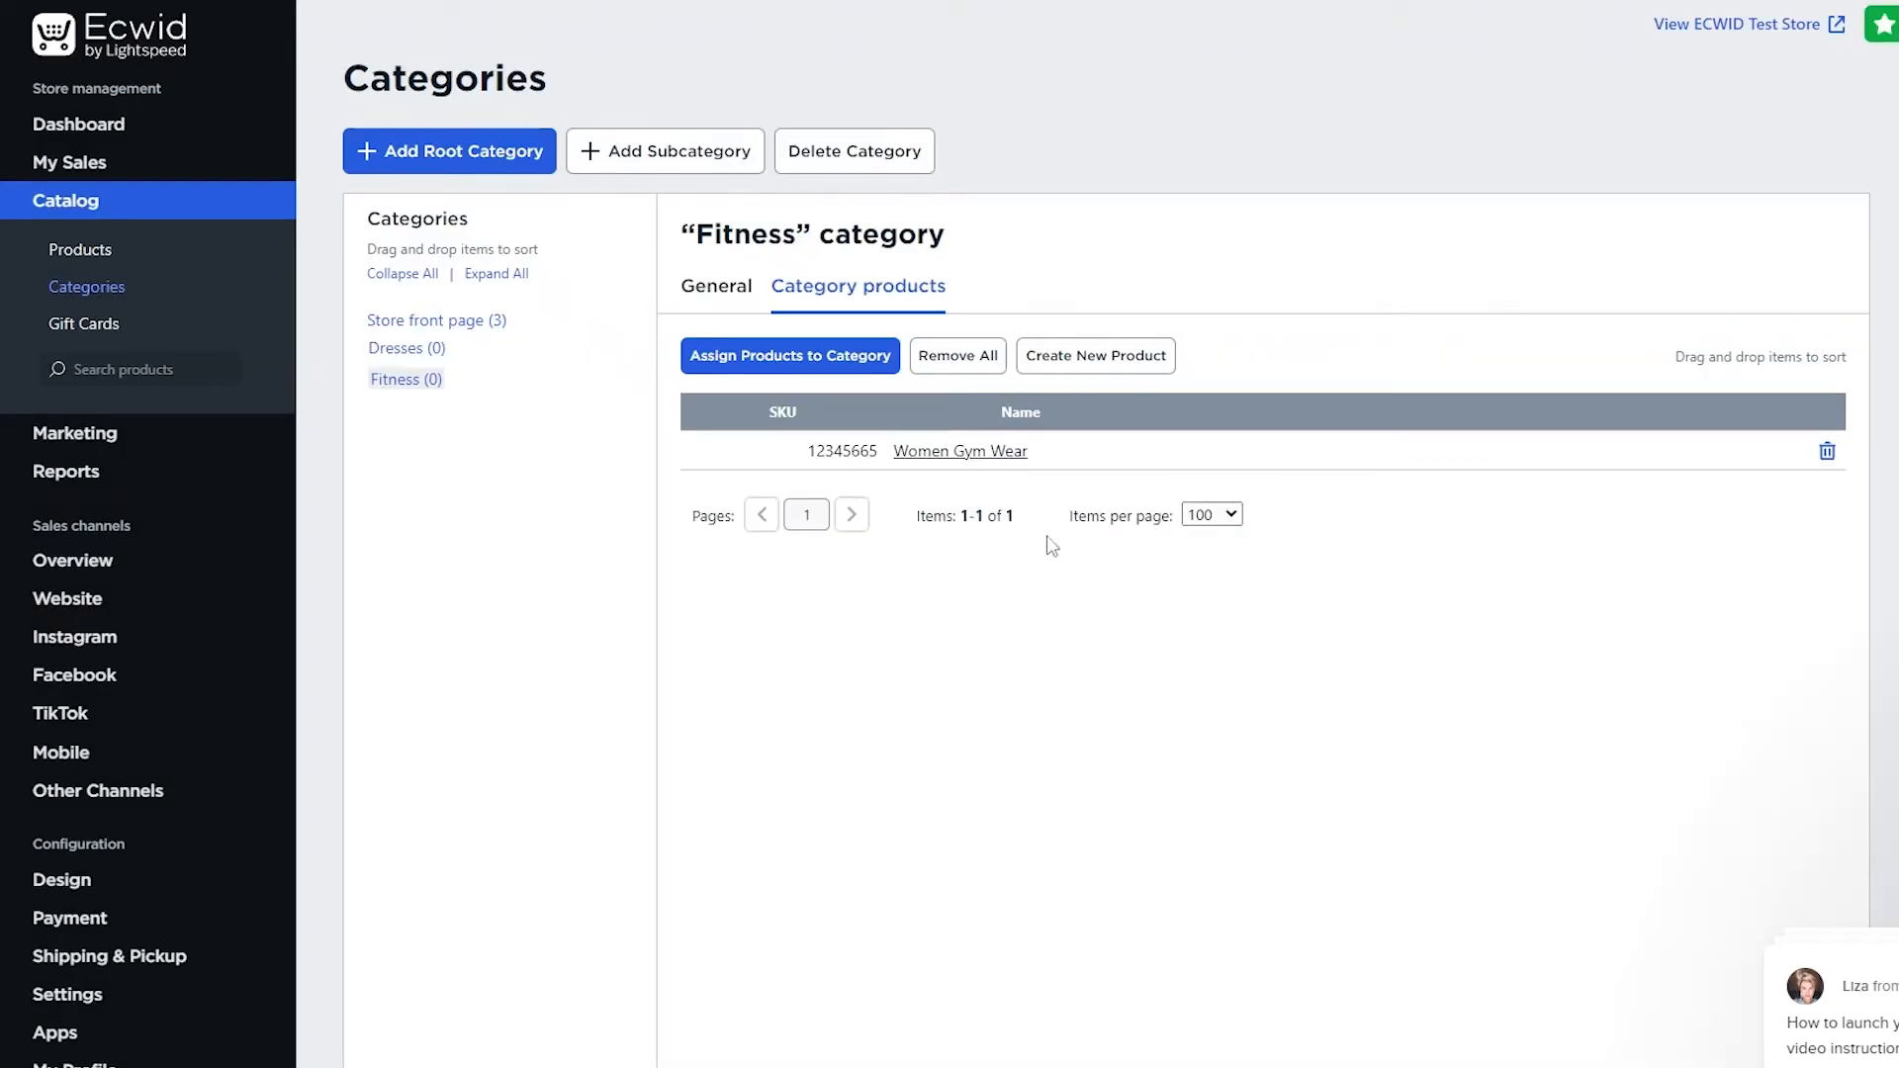
left_click(439, 352)
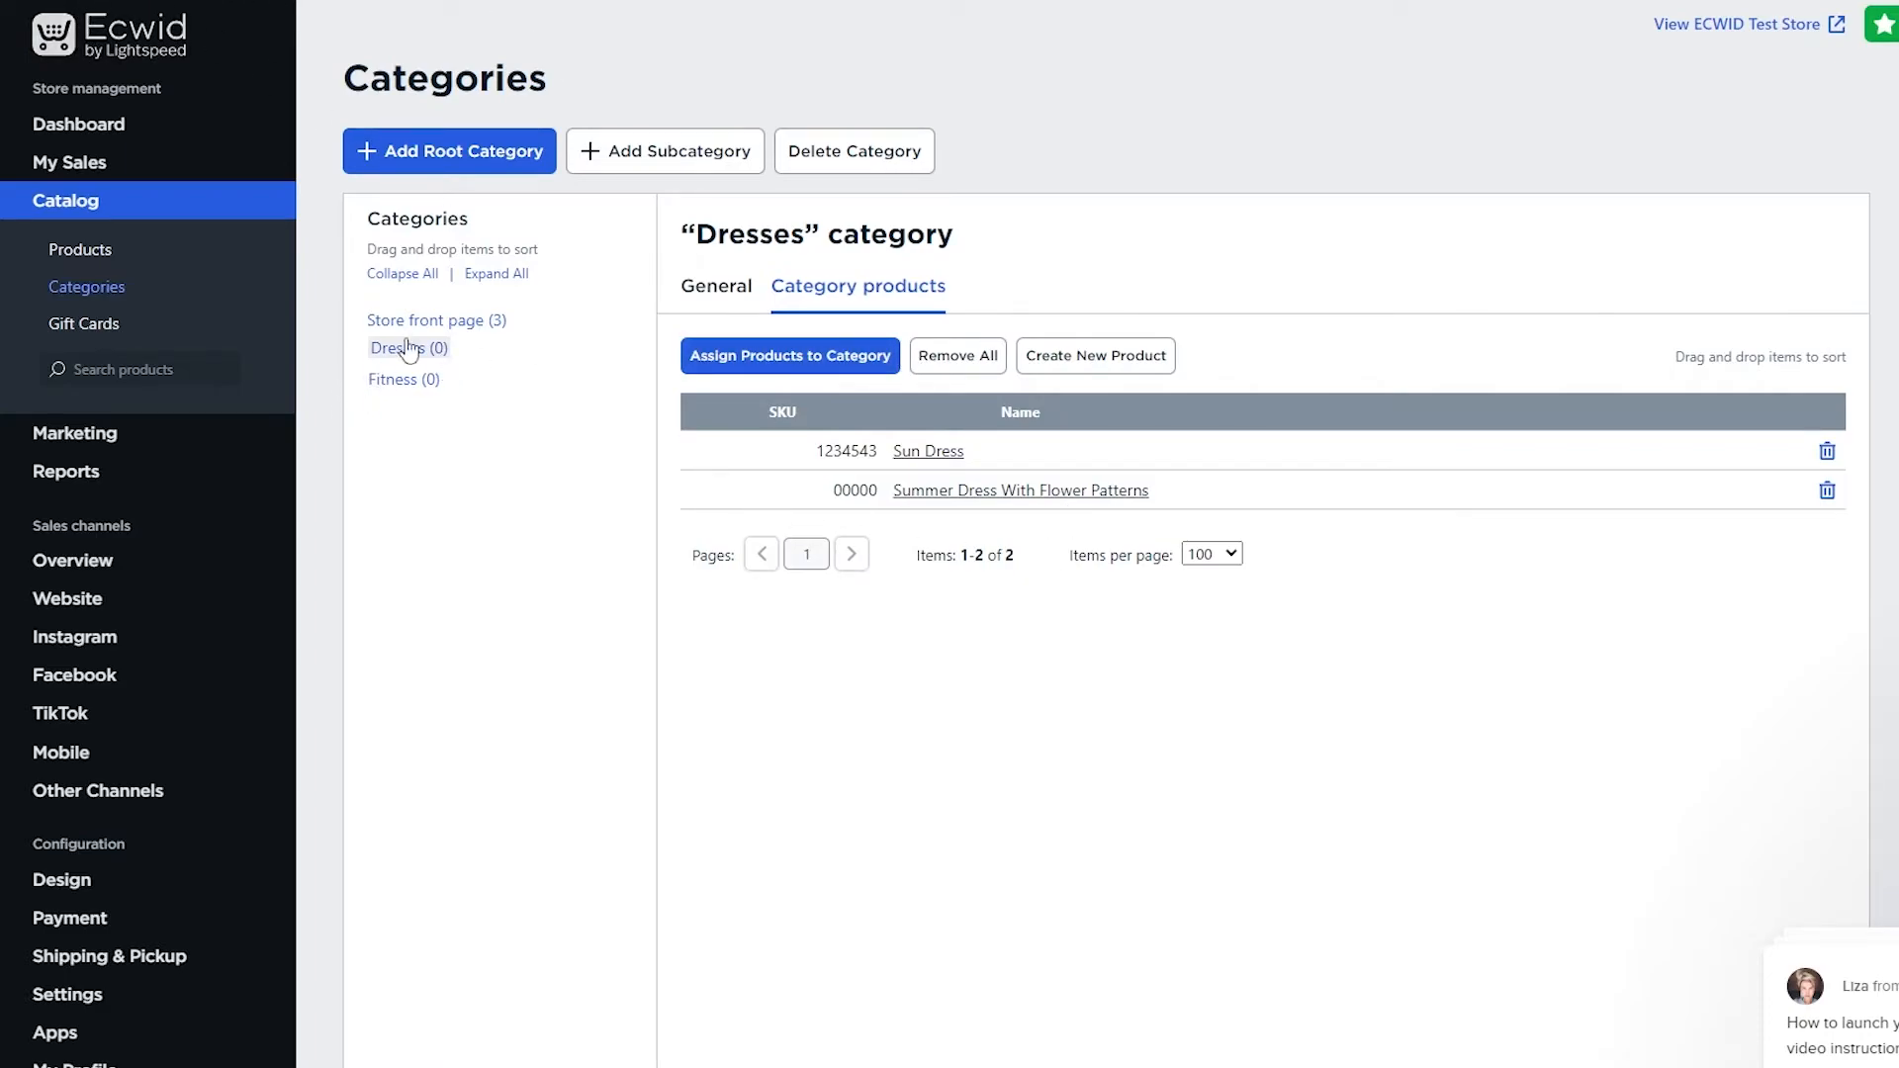
key("F5")
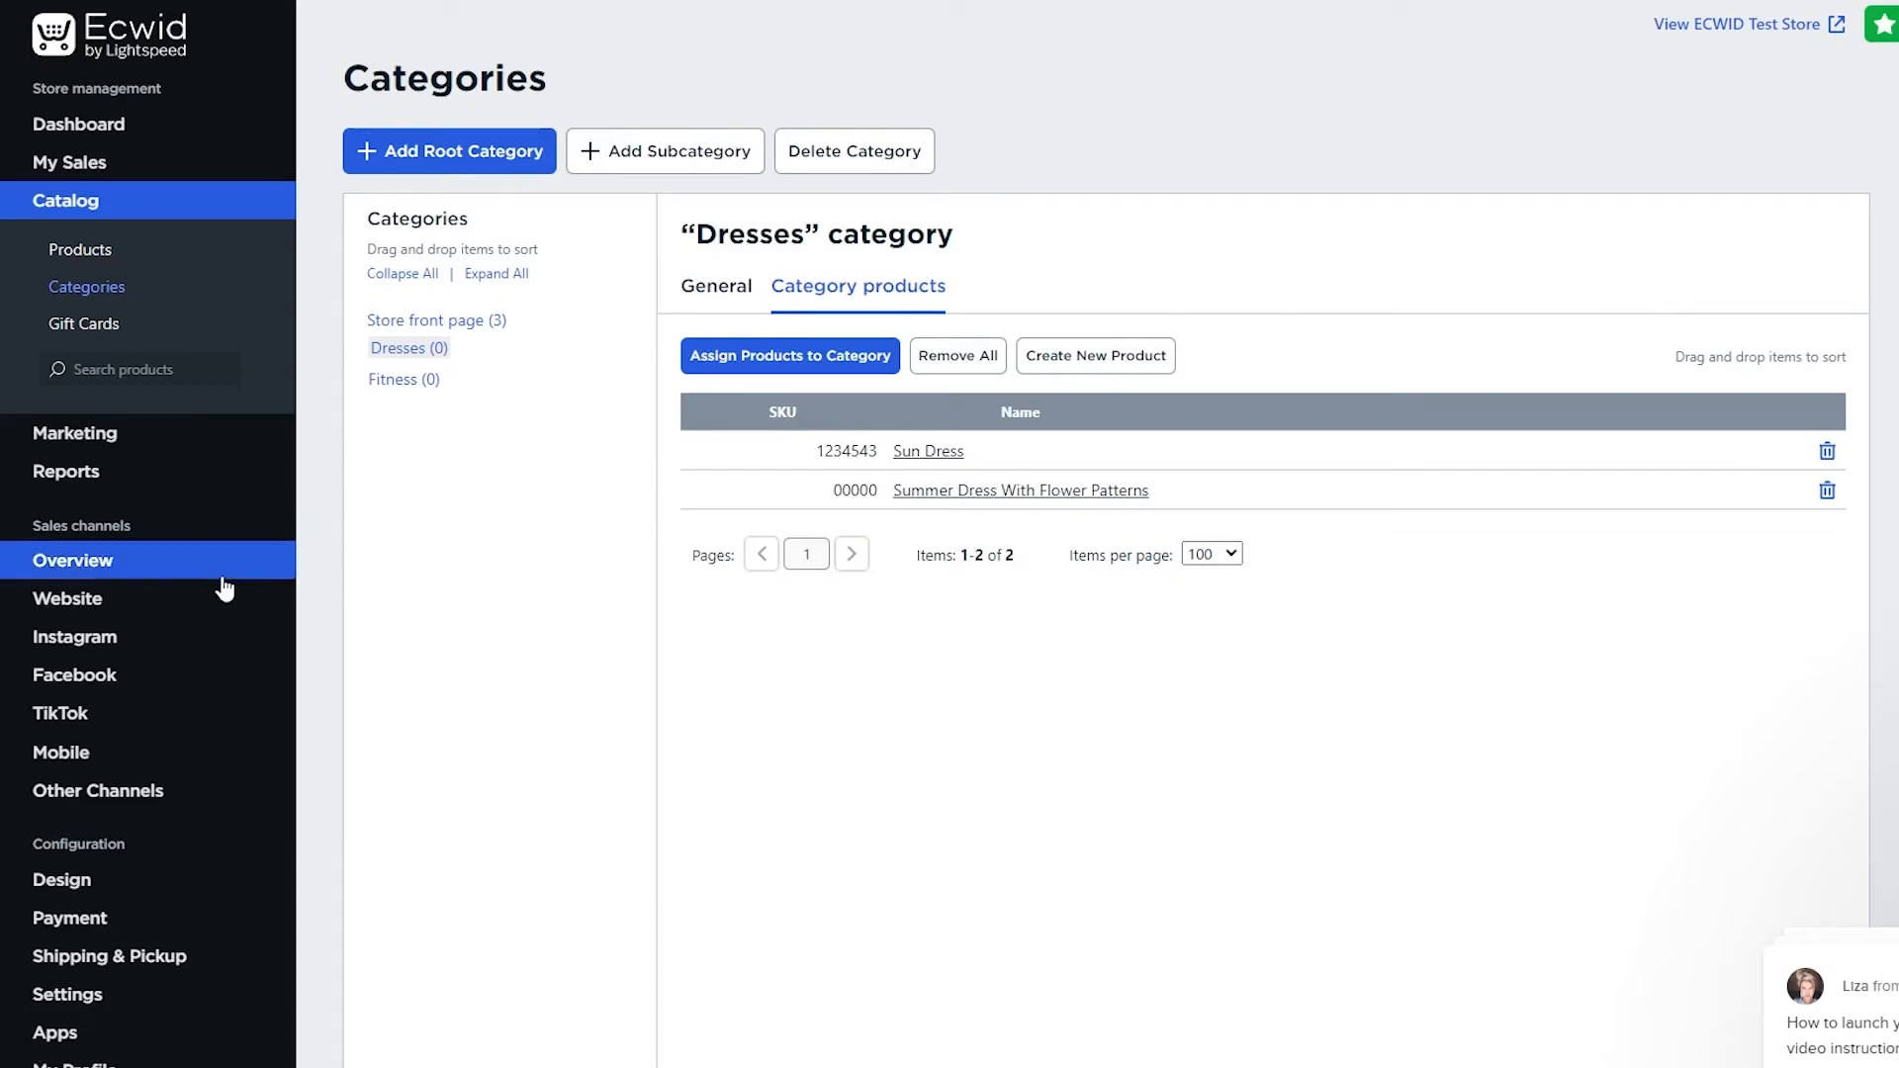
- Open the store's design settings, preview the Large and Small product image sizes, and set the size back to Medium
left_click(89, 889)
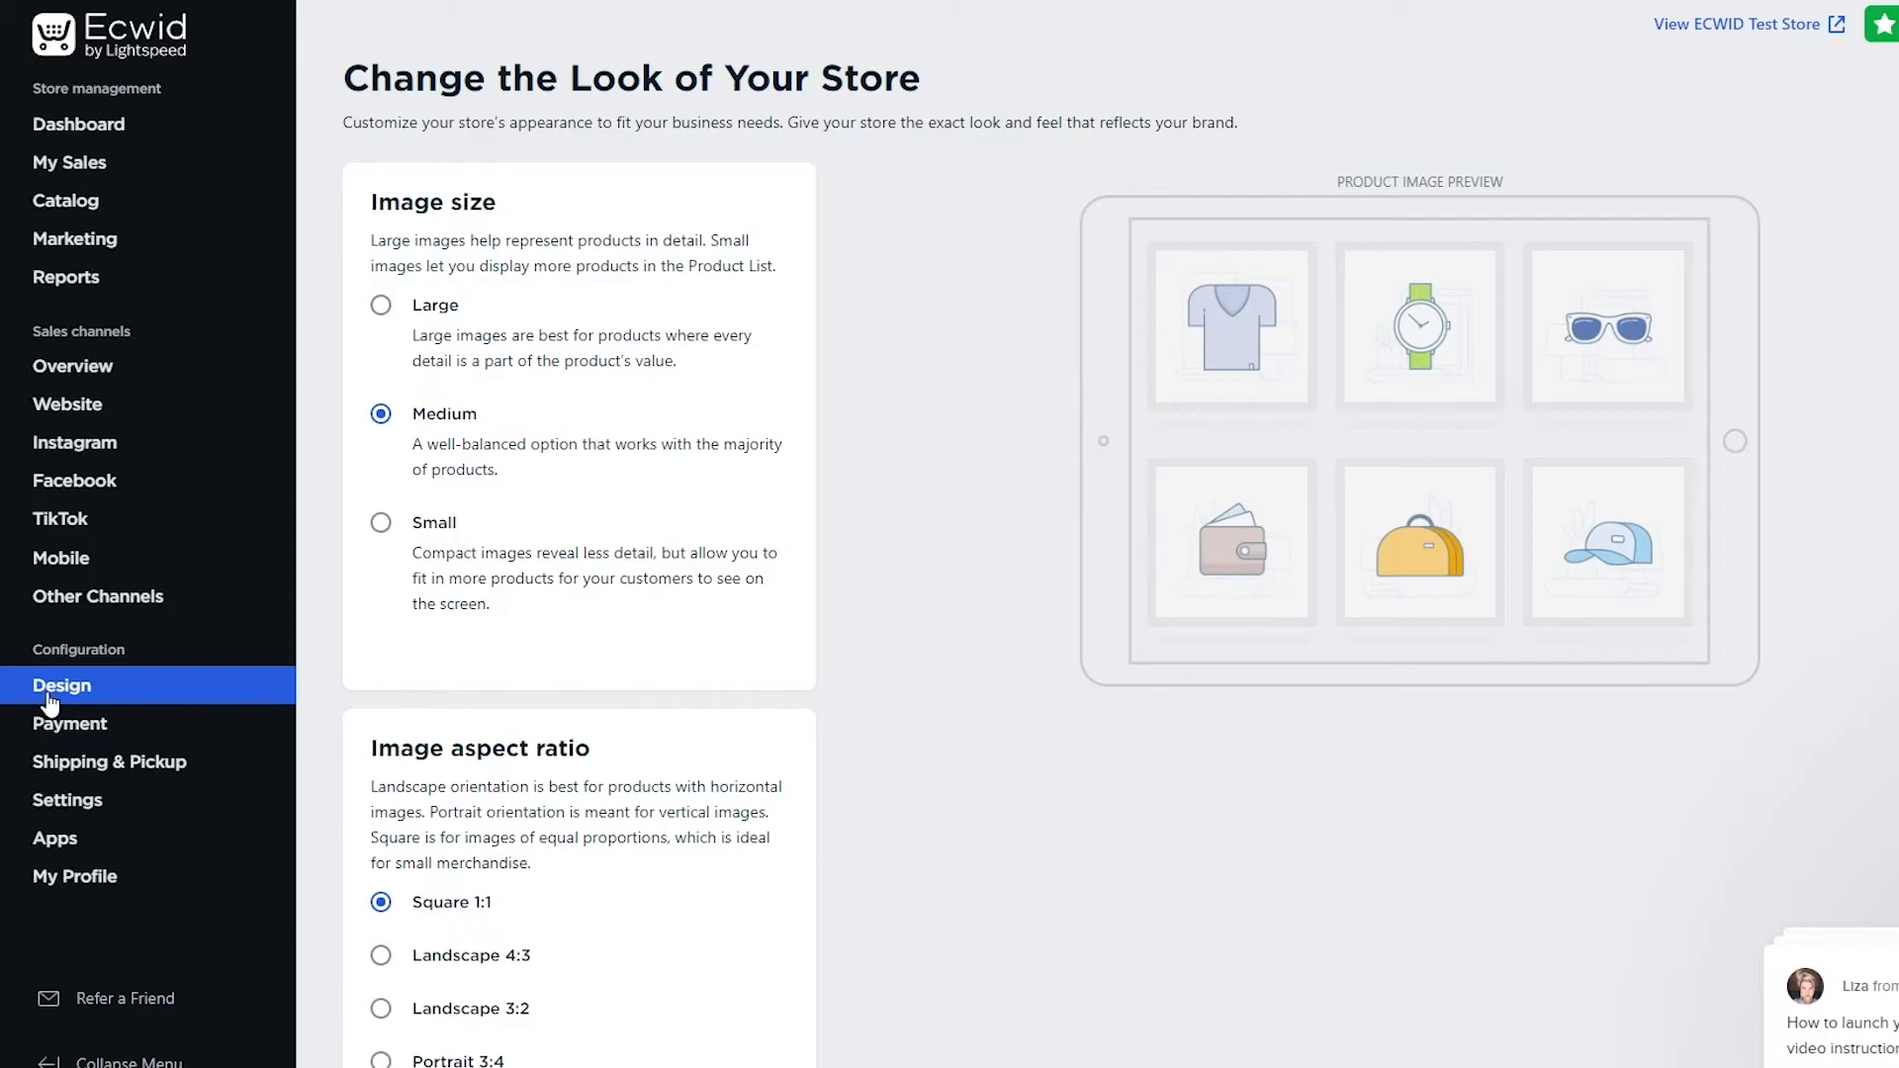
left_click(382, 307)
left_click(380, 415)
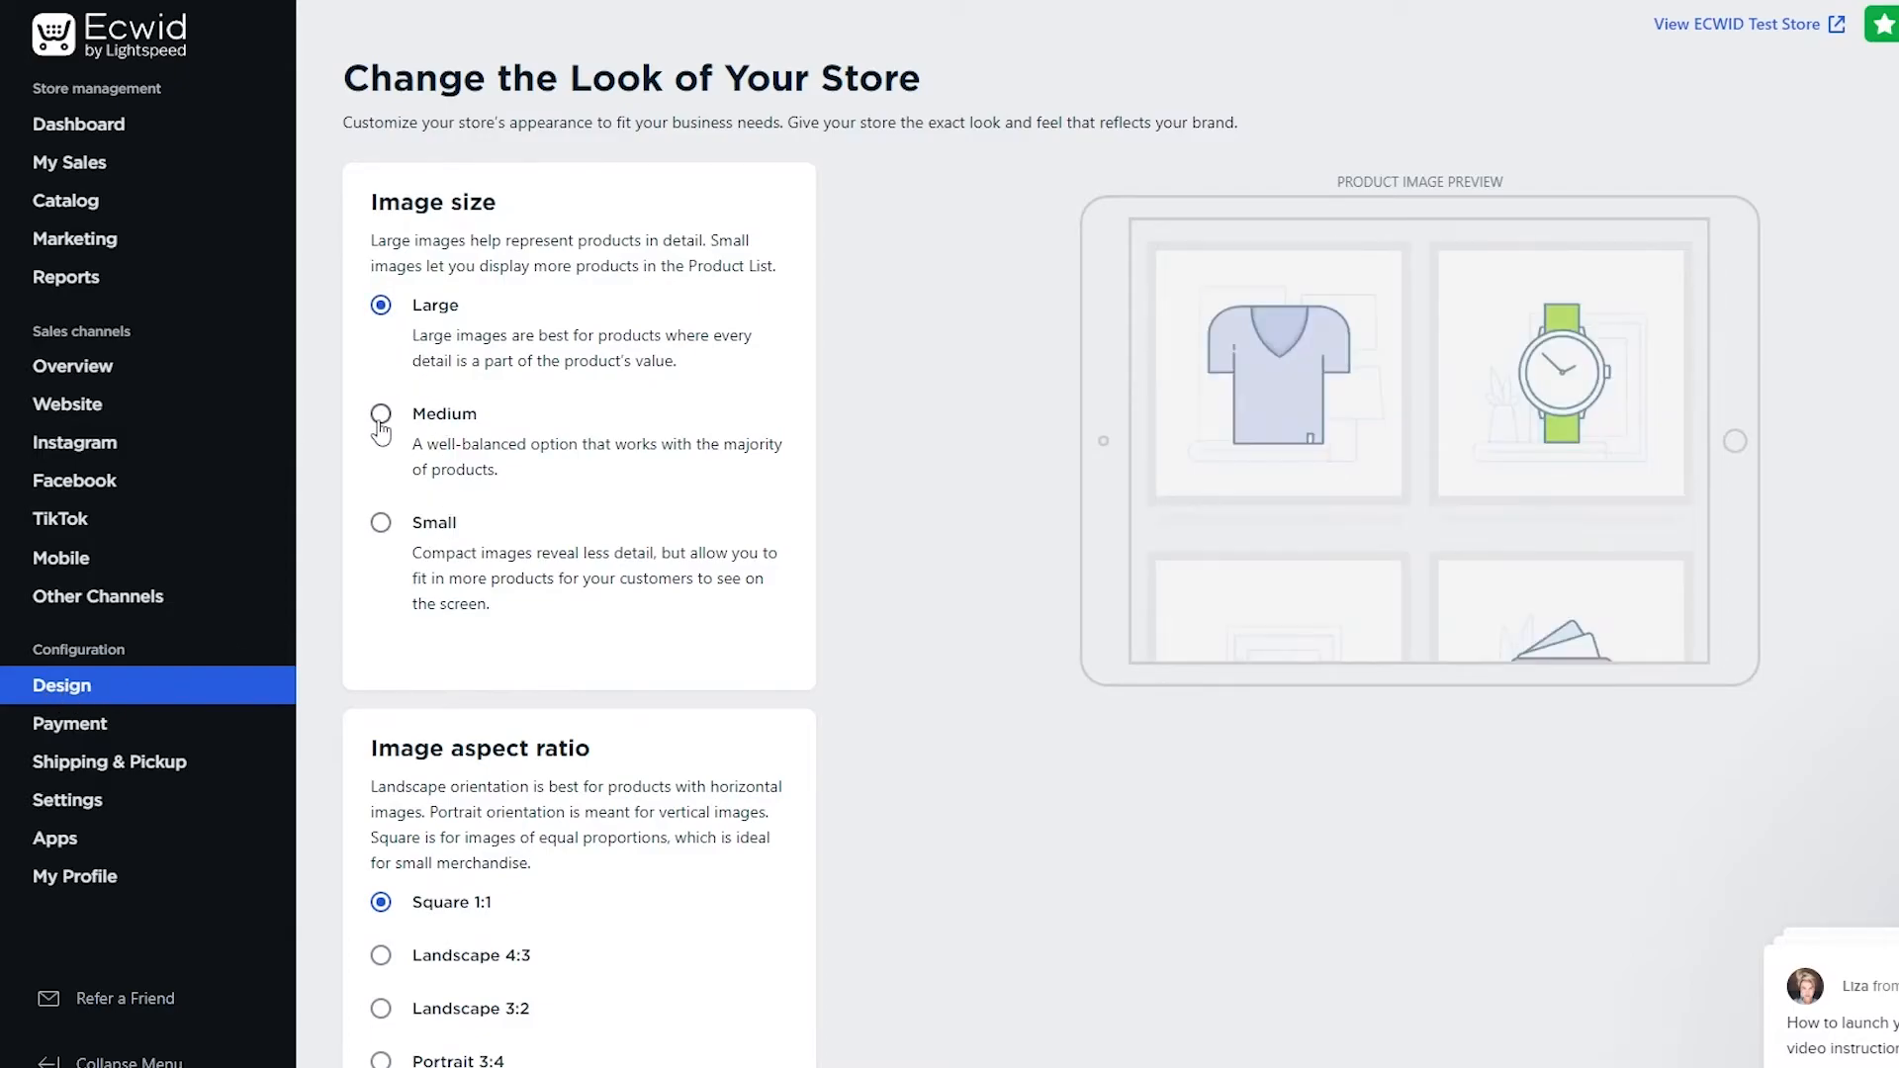
left_click(380, 523)
left_click(381, 415)
- Preview the Landscape 4:3 and Landscape 3:2 product image aspect ratios and set the ratio to Portrait 3:4
scroll(957, 608, "down", 5)
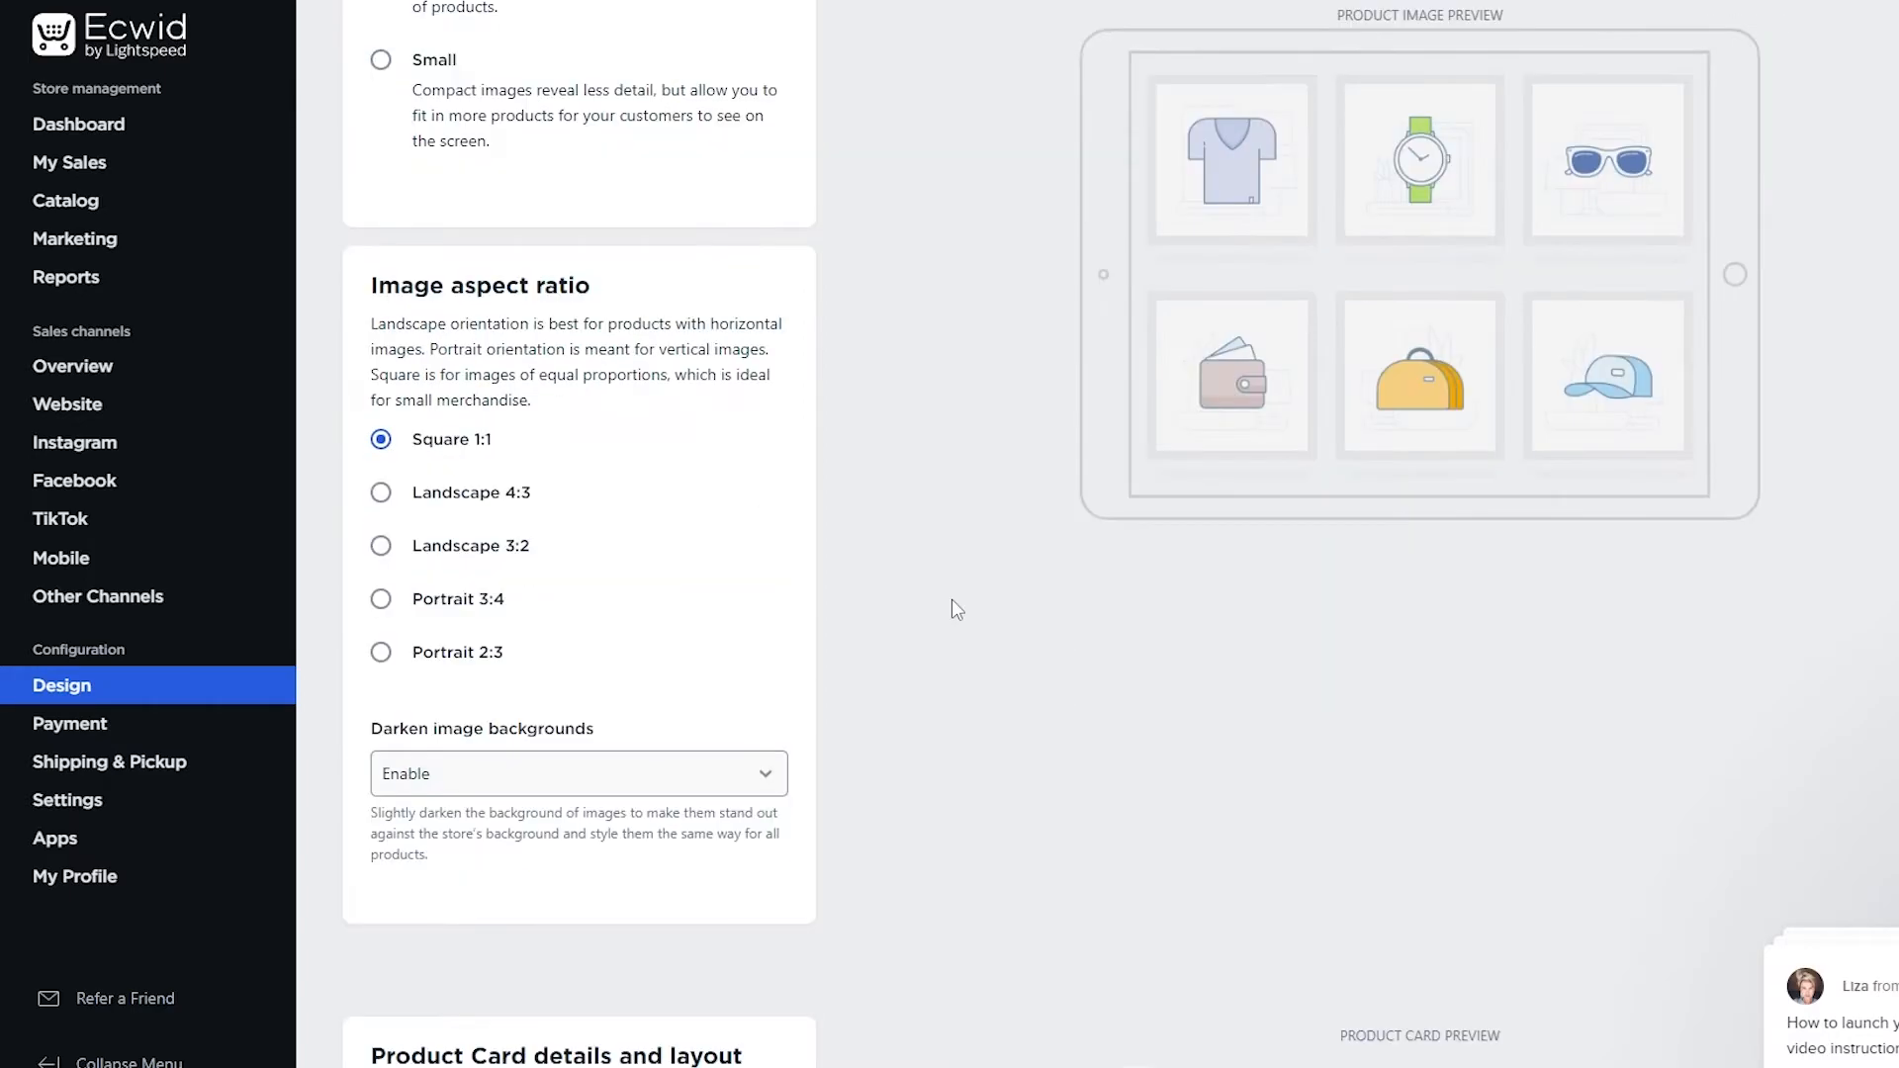
scroll(956, 608, "up", 4)
scroll(554, 504, "down", 5)
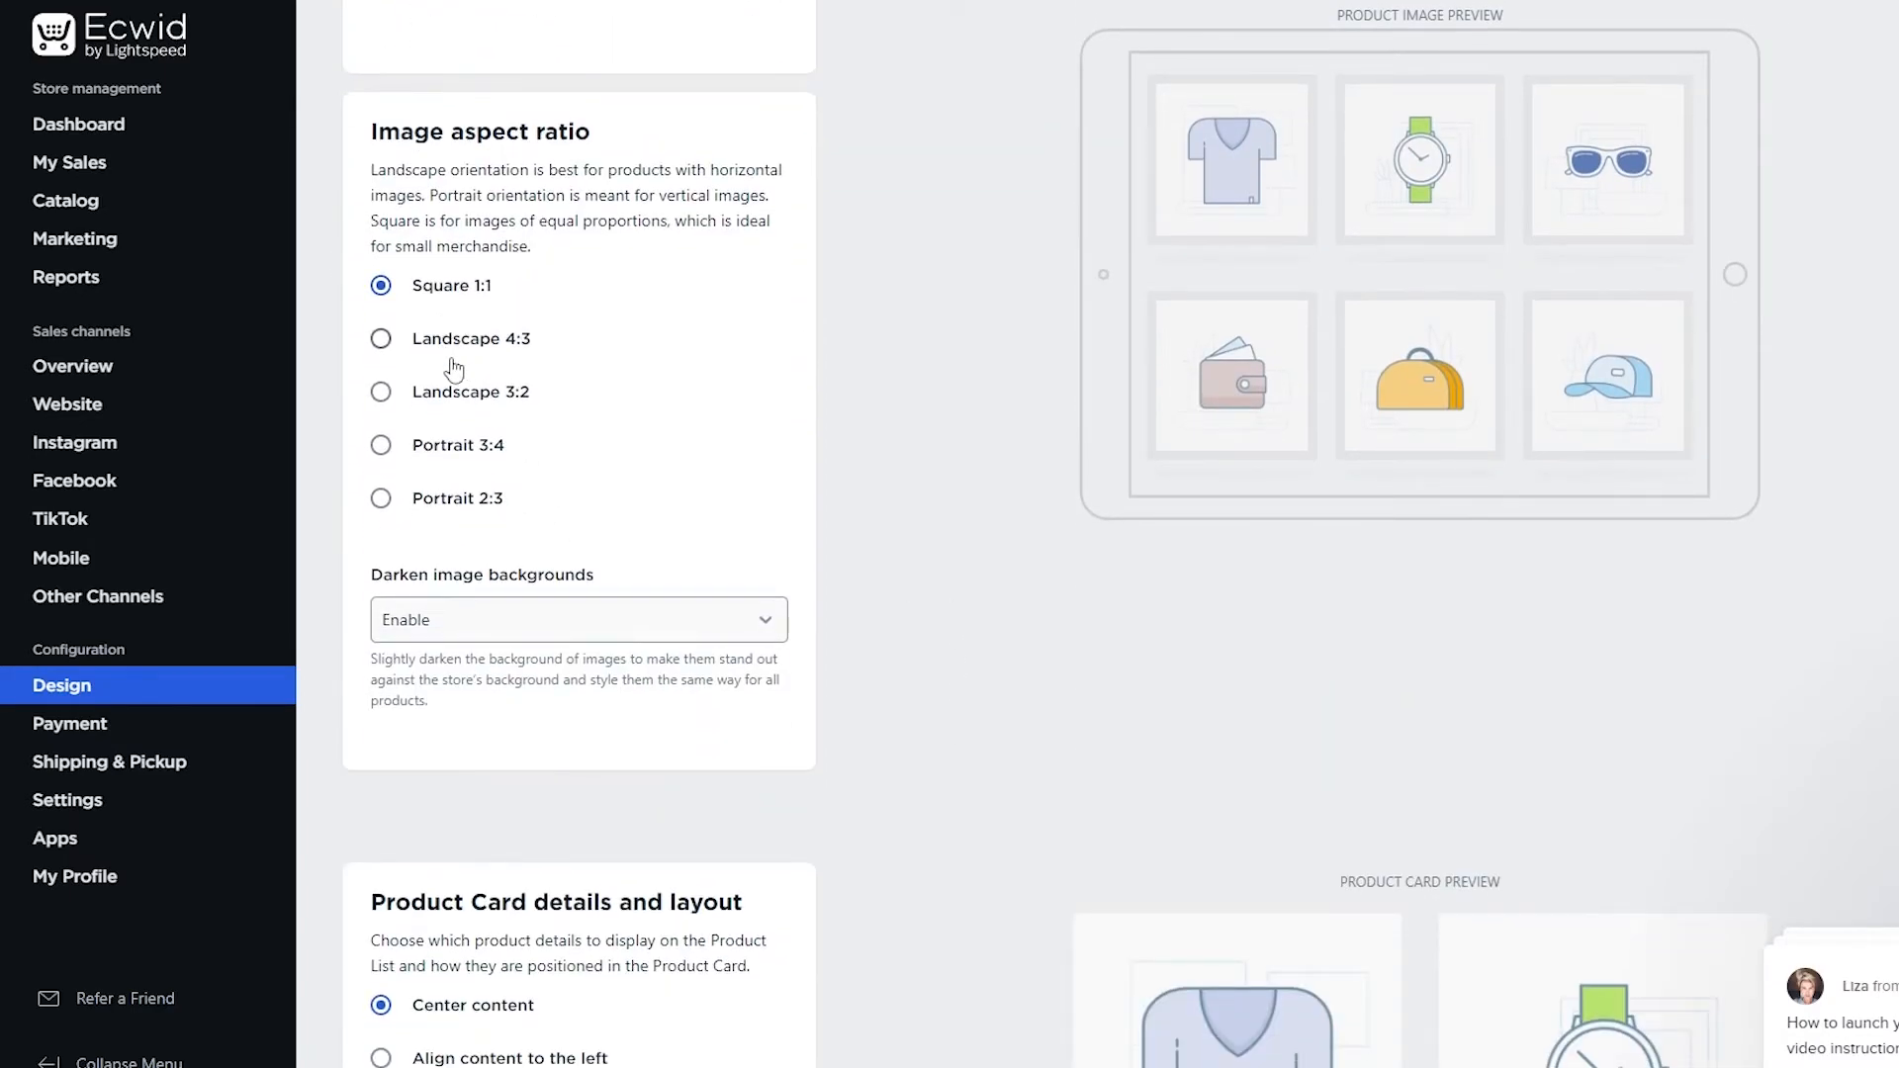
left_click(381, 338)
left_click(381, 392)
left_click(380, 447)
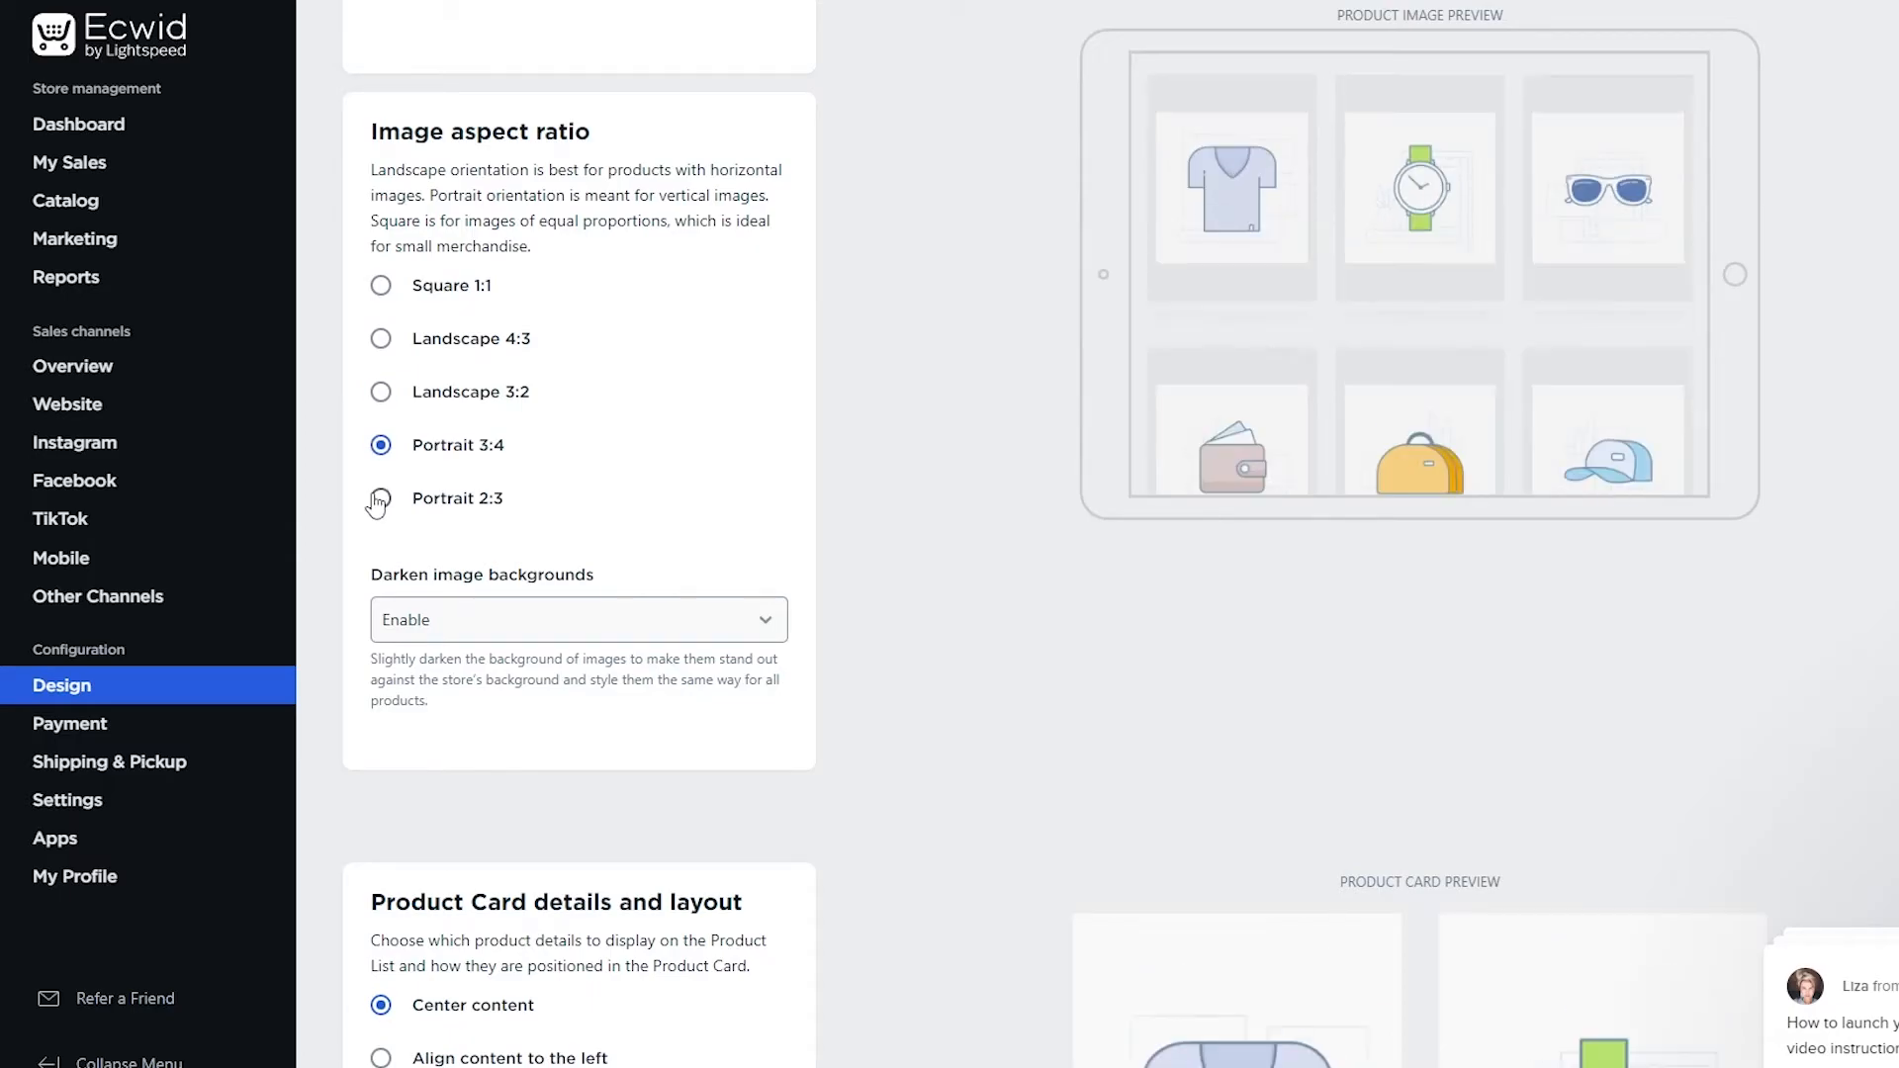
scroll(910, 471, "down", 3)
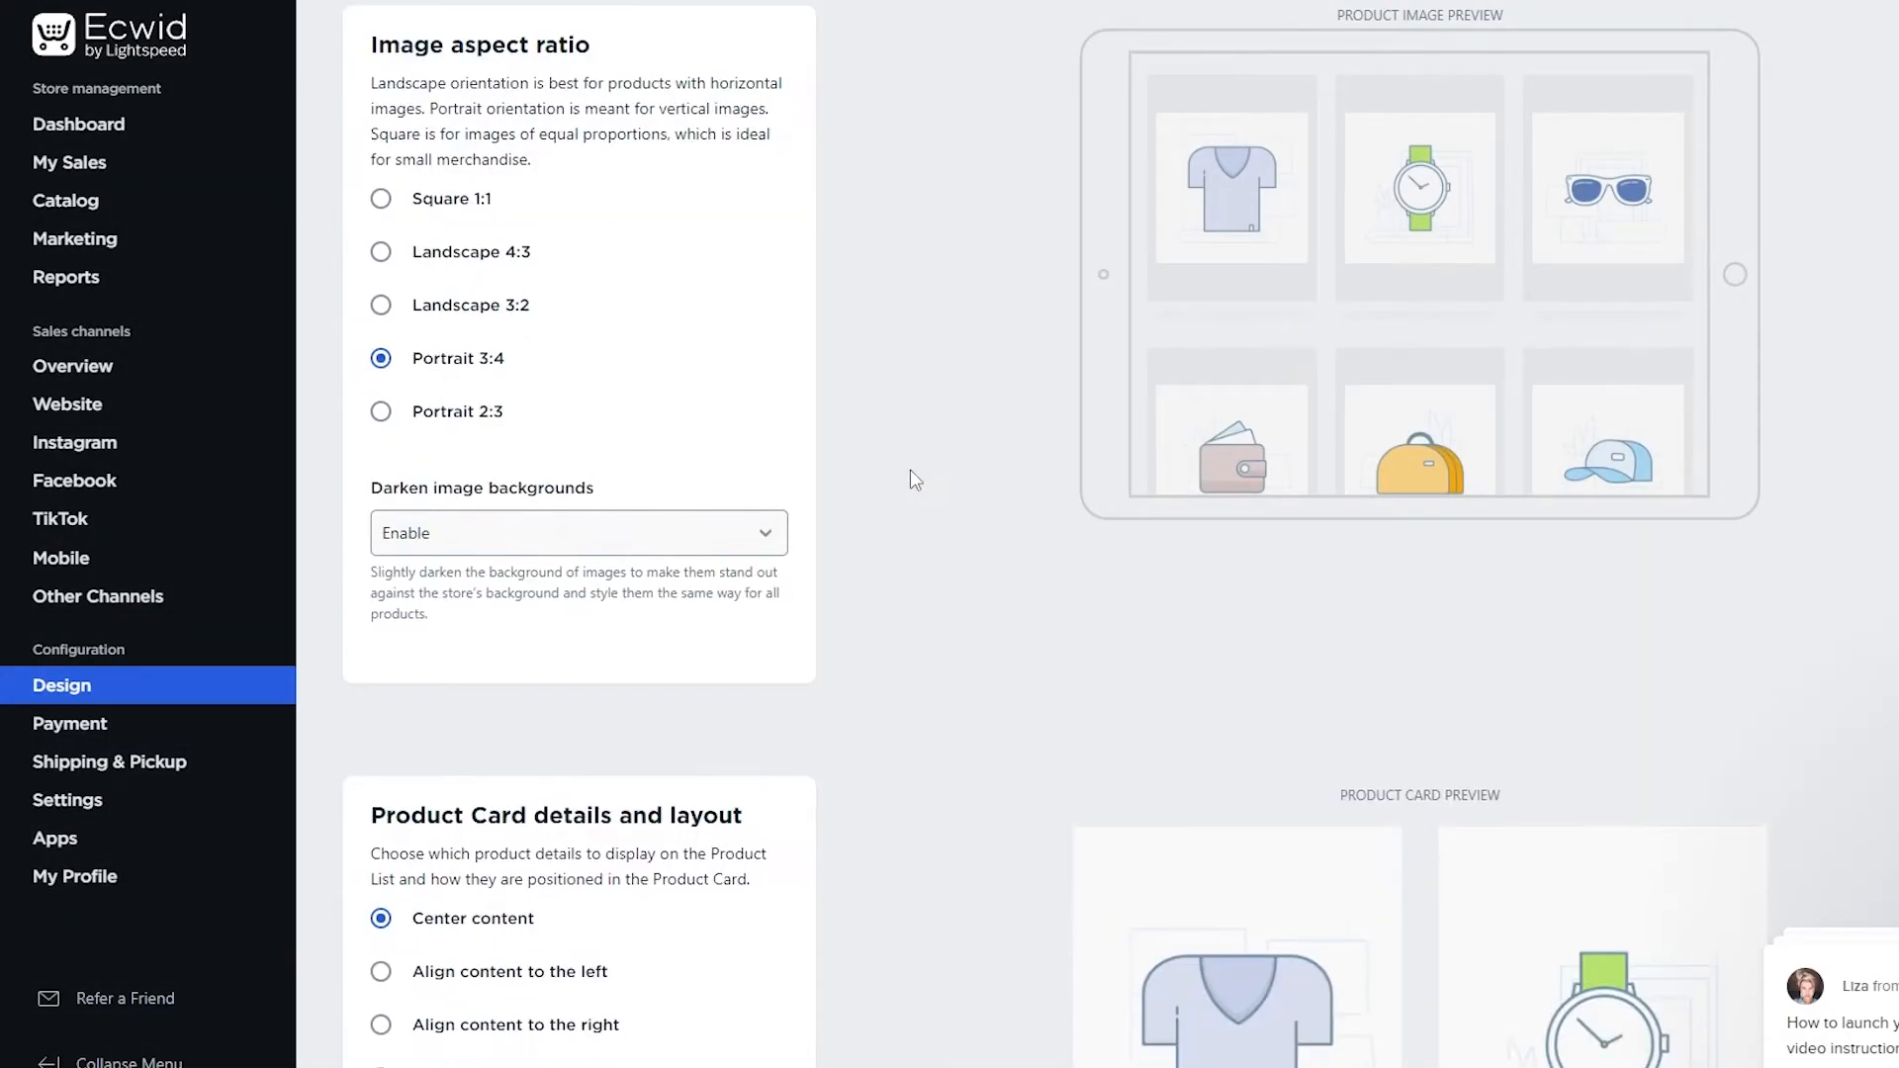
- Preview the left and right content alignments for the product cards and set the product card layout to Justify content
scroll(917, 465, "down", 5)
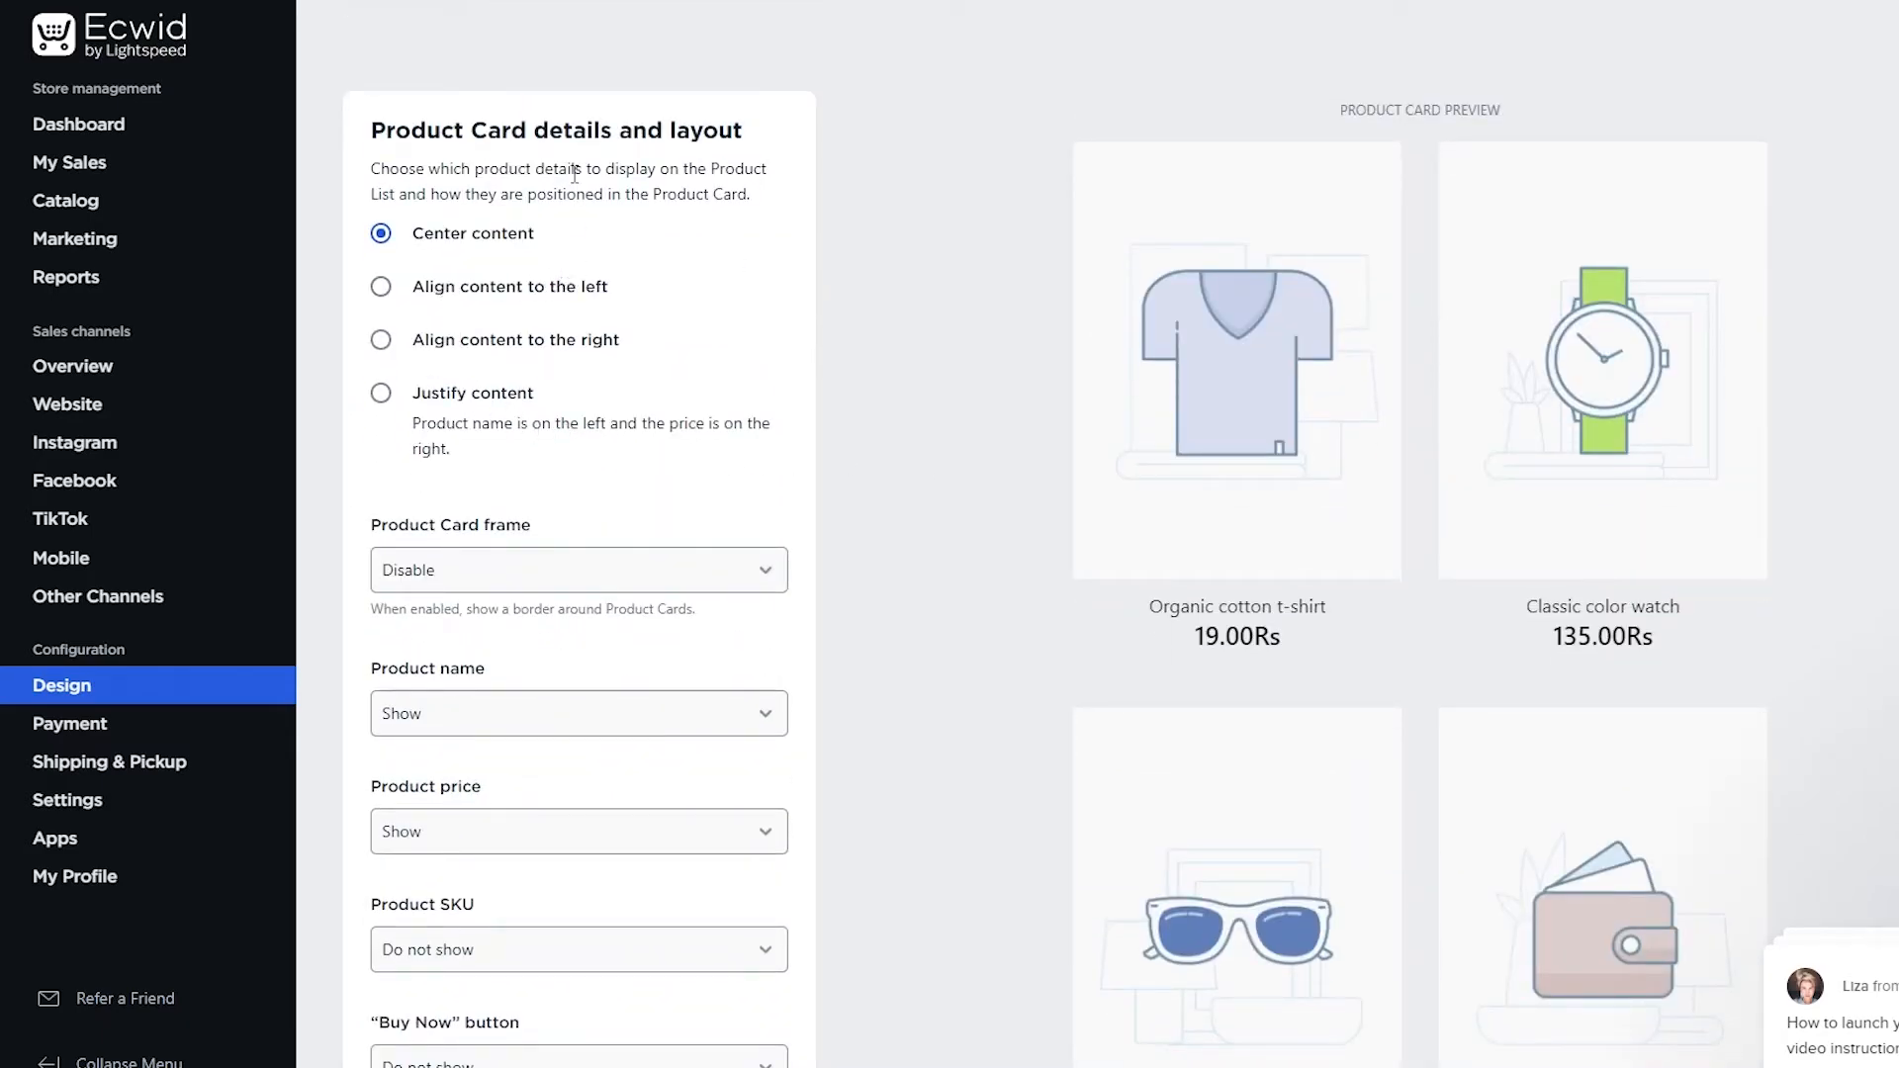
left_click(381, 286)
left_click(381, 340)
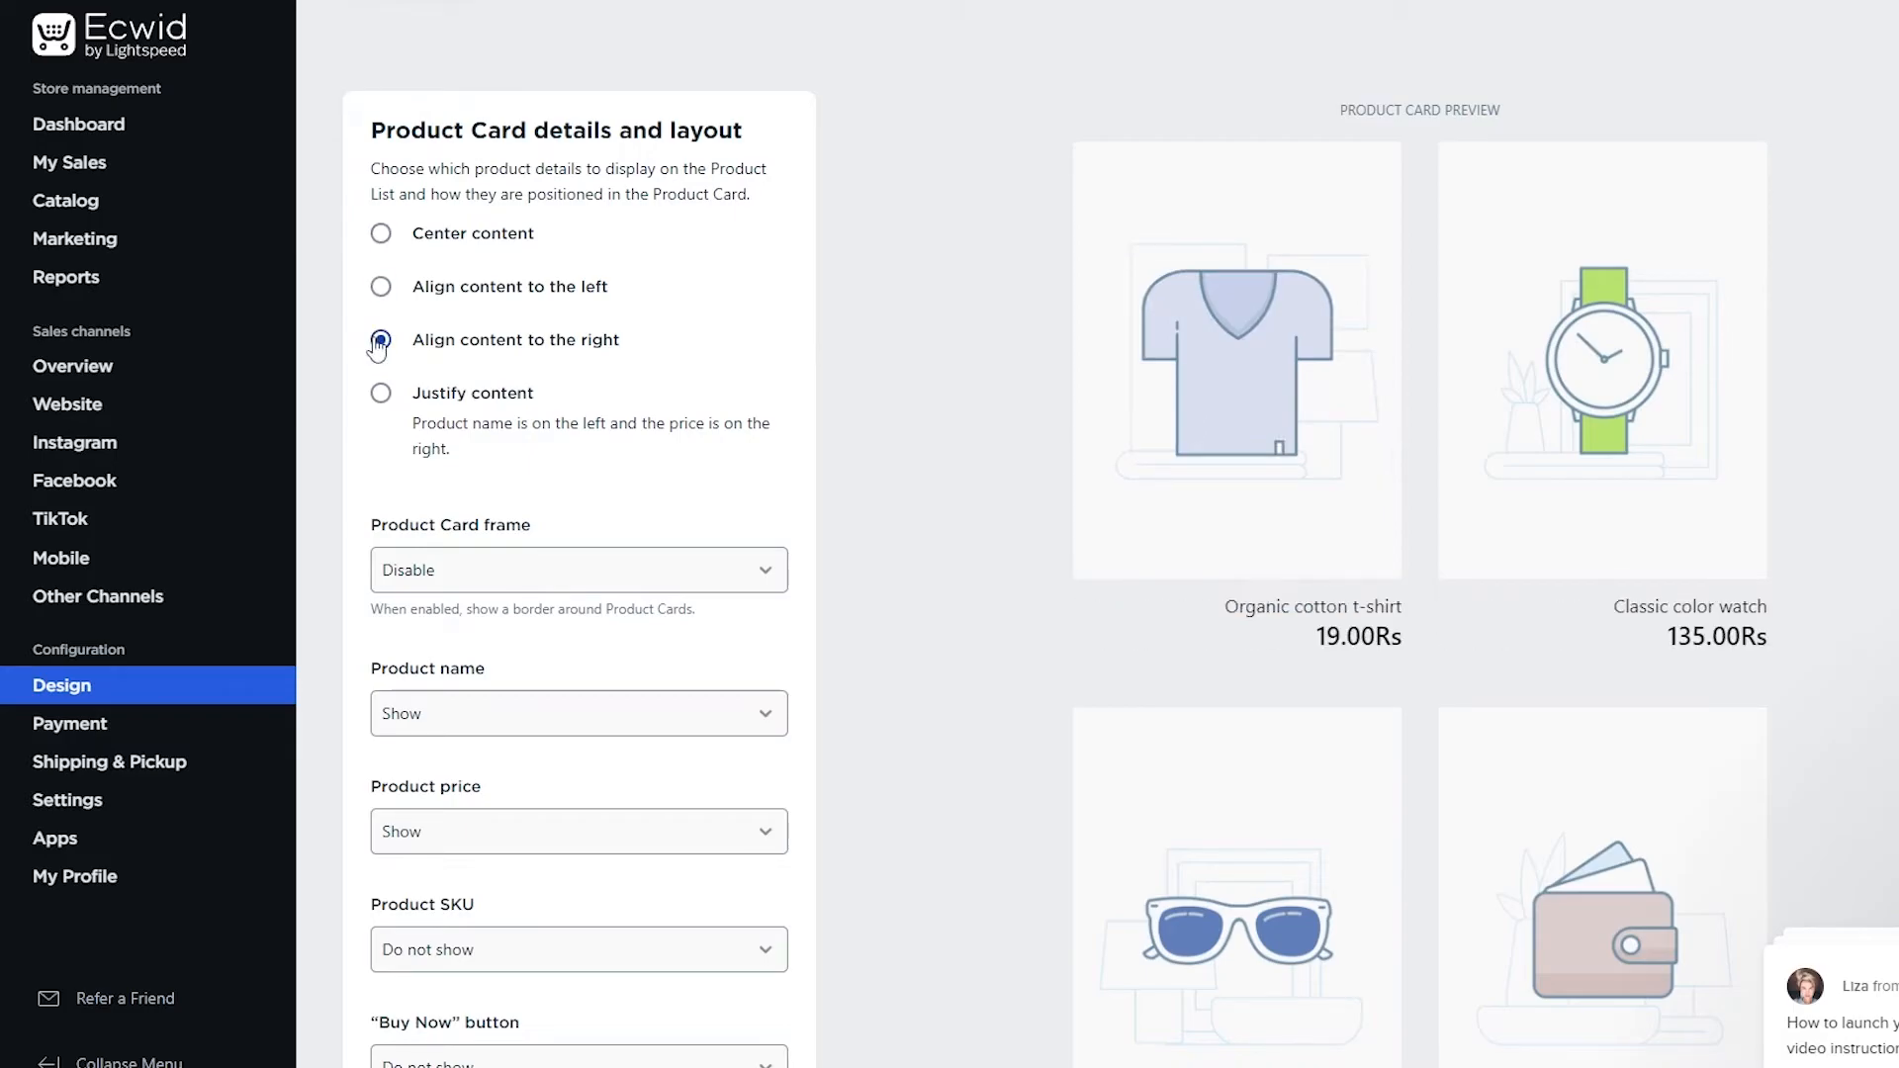
left_click(382, 396)
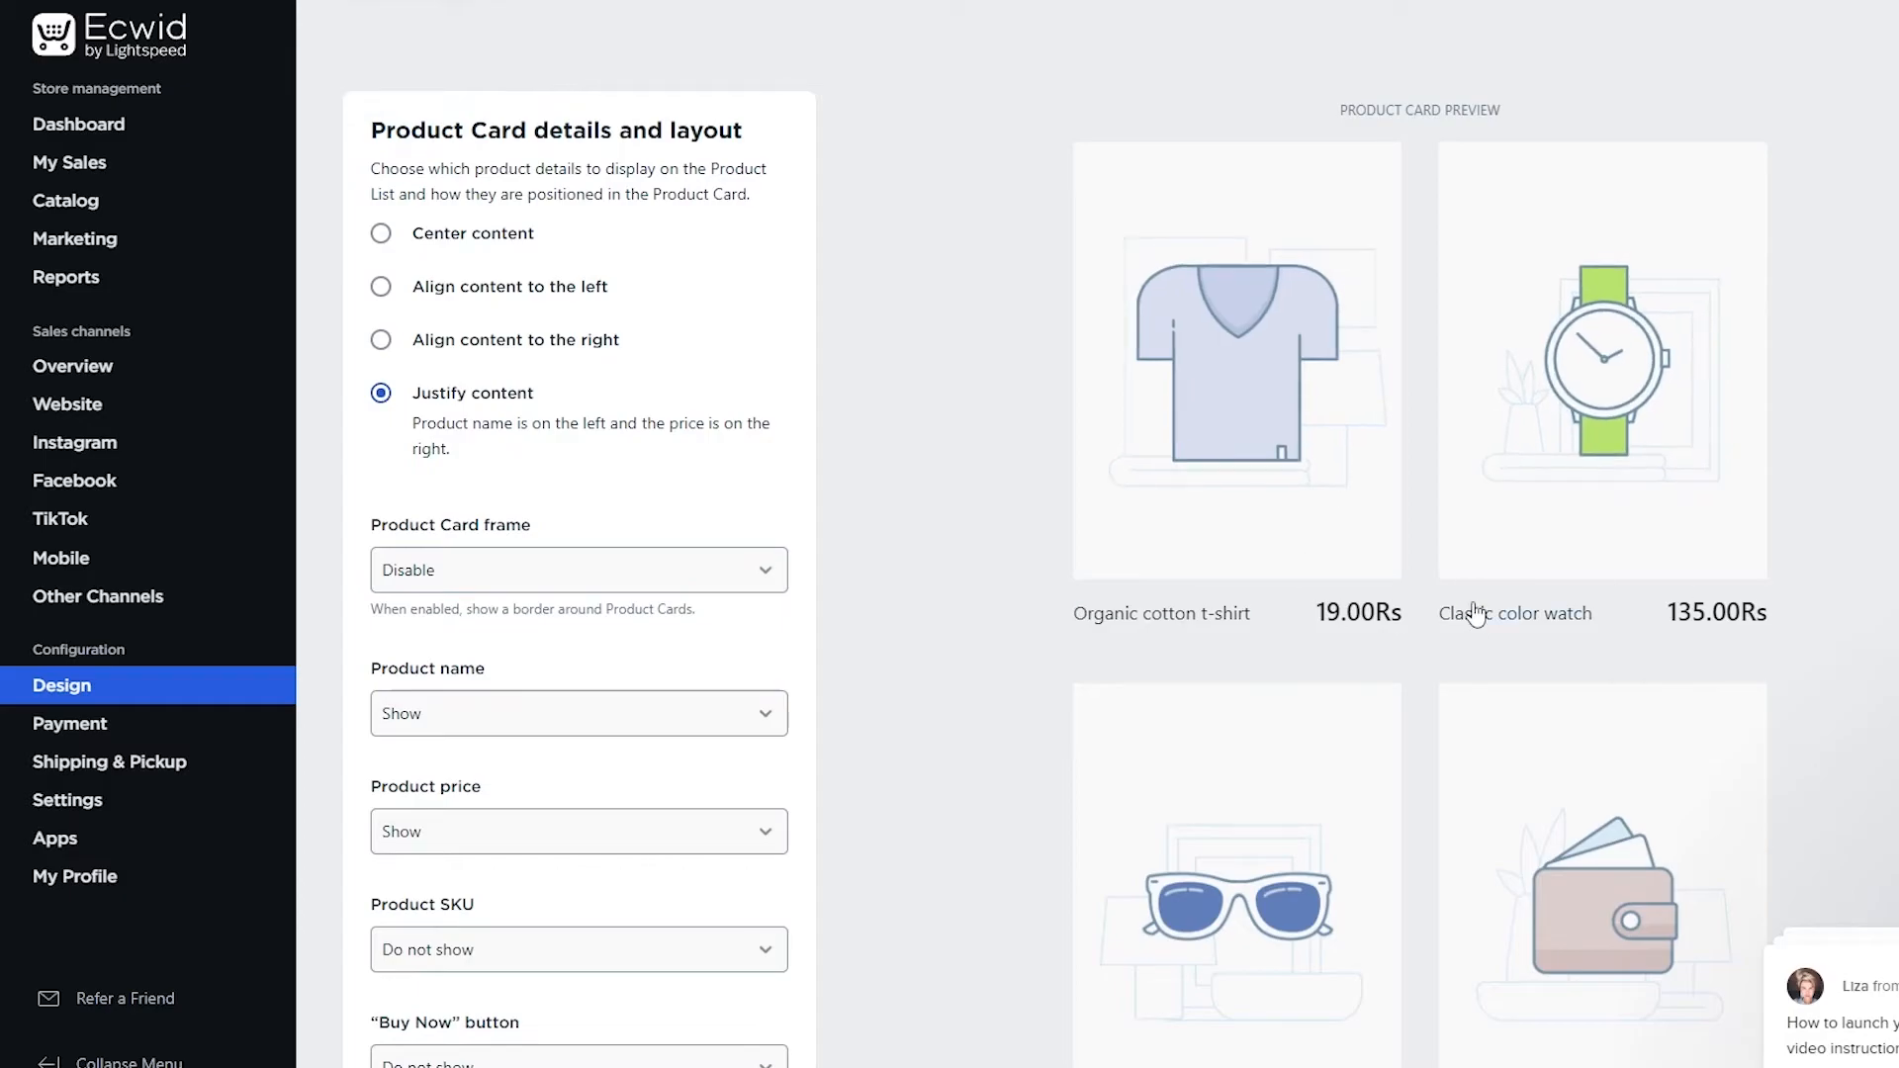
scroll(791, 613, "down", 15)
scroll(821, 648, "up", 15)
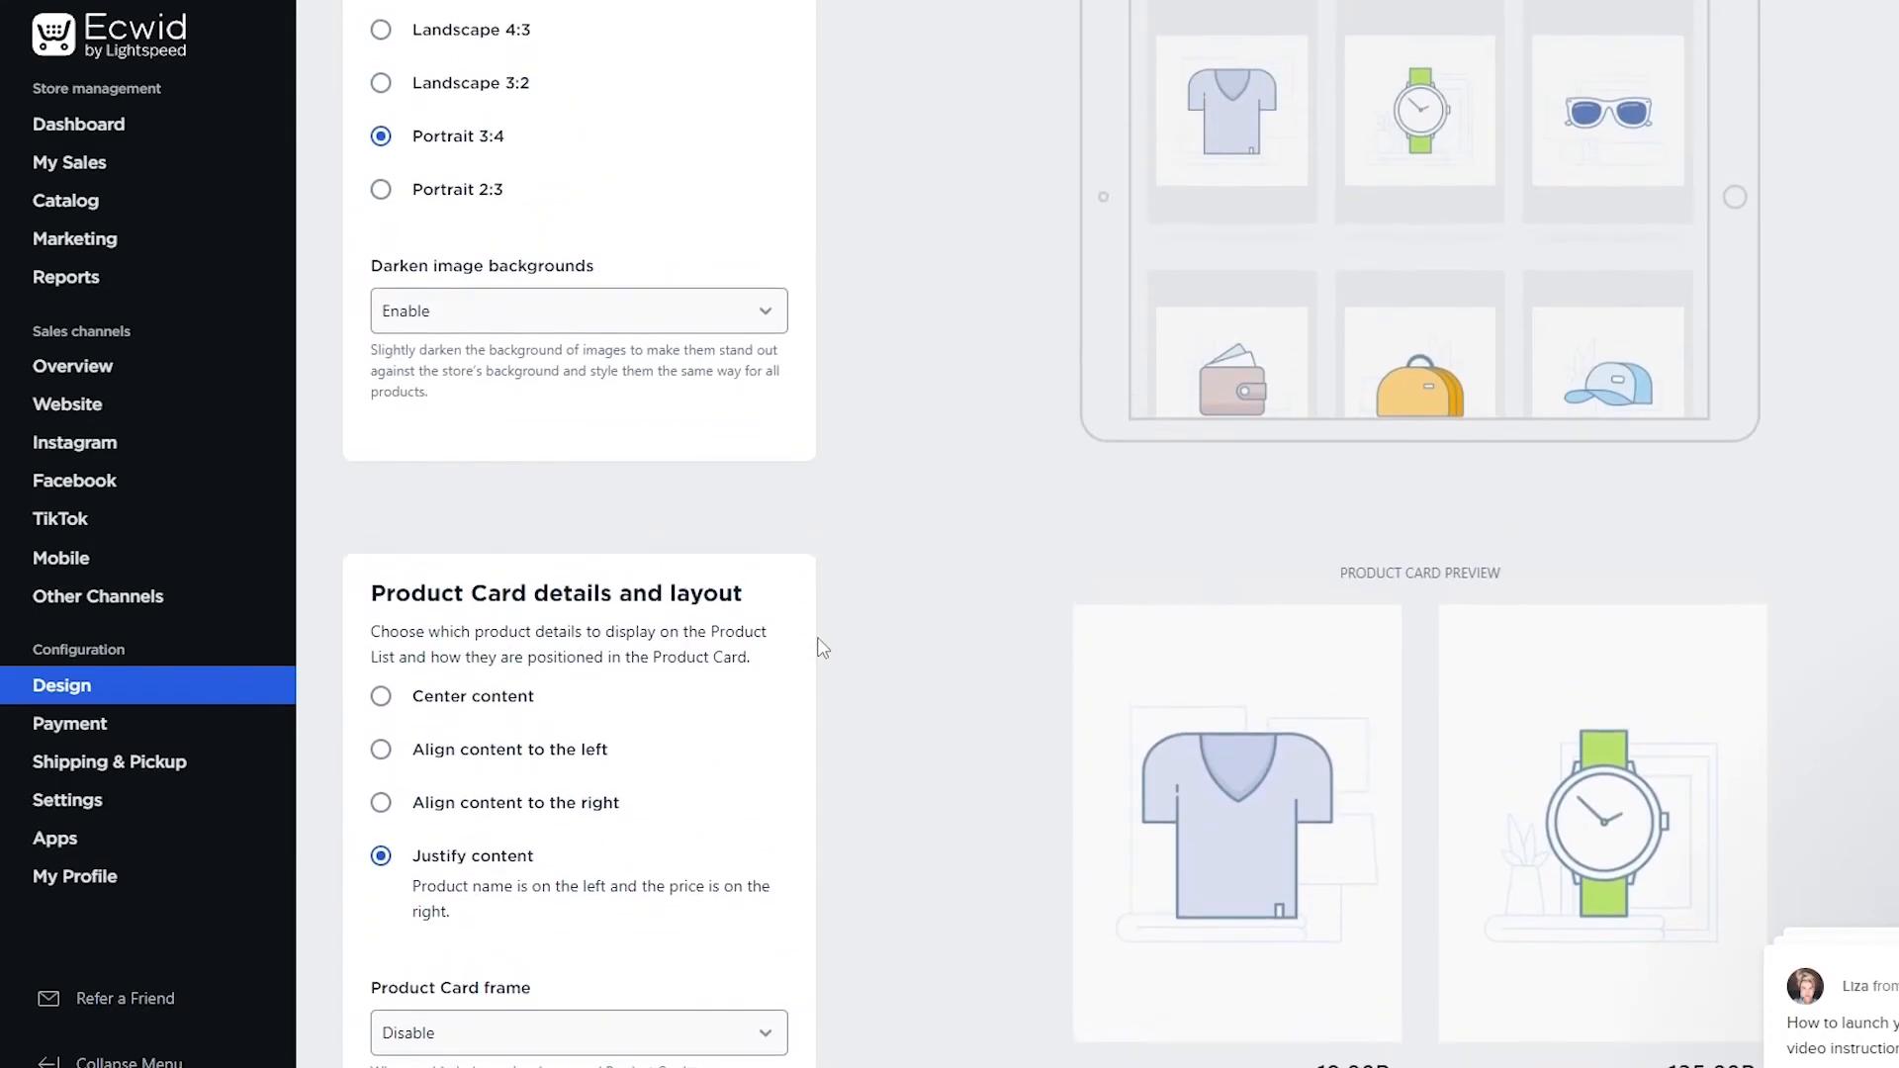
scroll(821, 648, "up", 3)
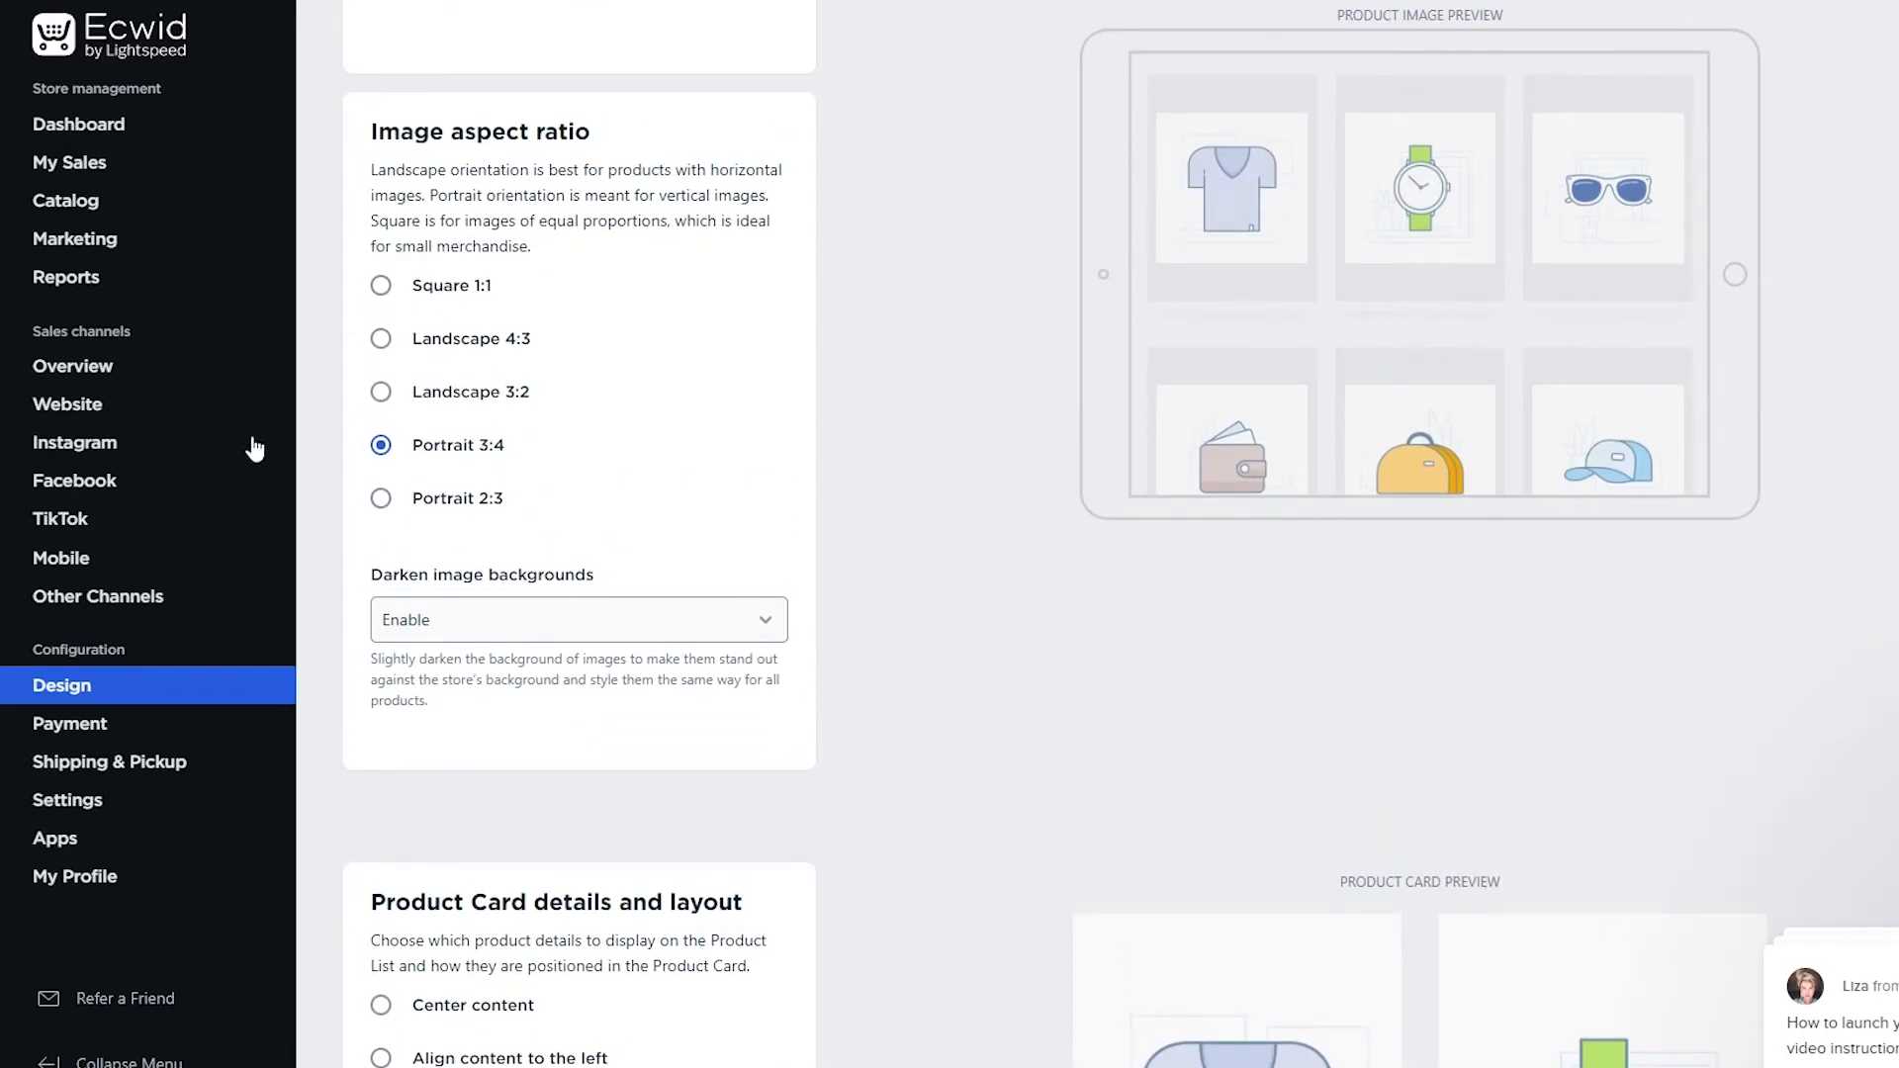
- Look through the sales channels overview and open the Custom website option for adding the store to a site
left_click(146, 389)
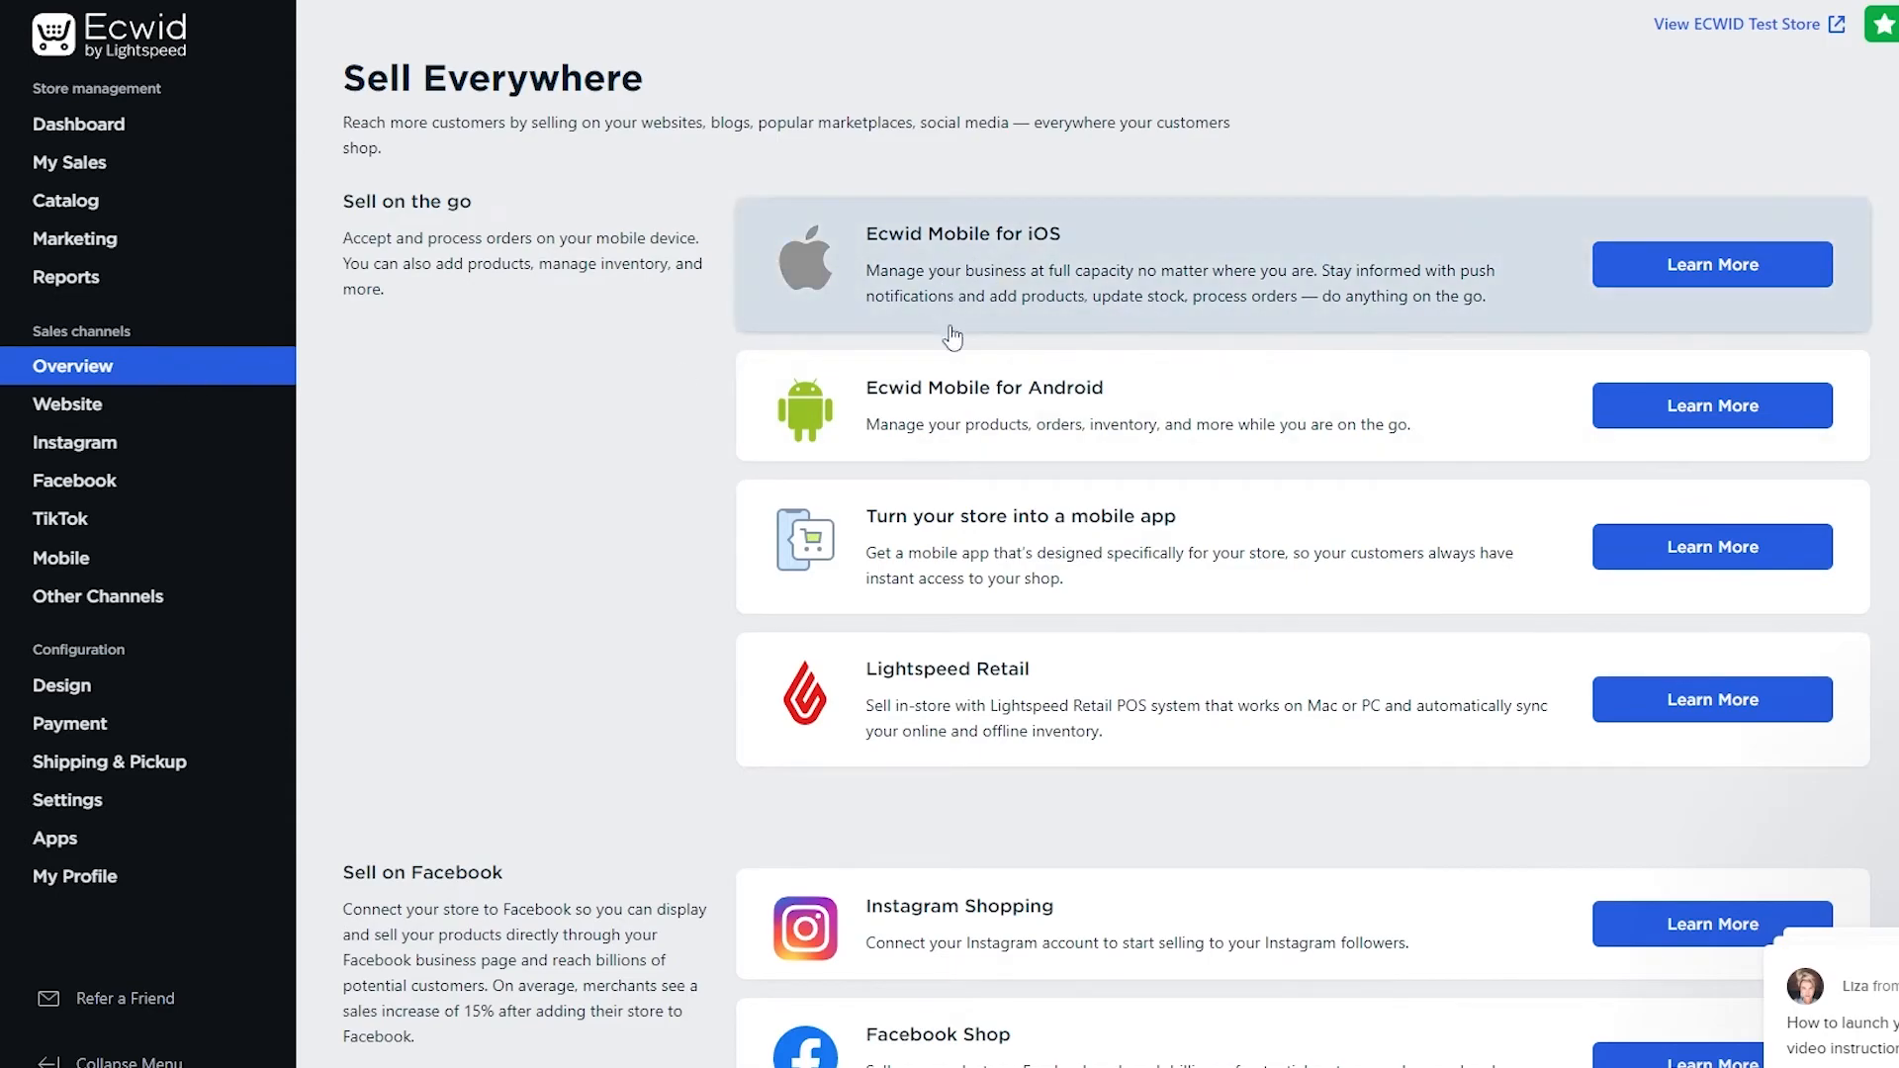
scroll(1008, 692, "down", 3)
scroll(1009, 717, "down", 8)
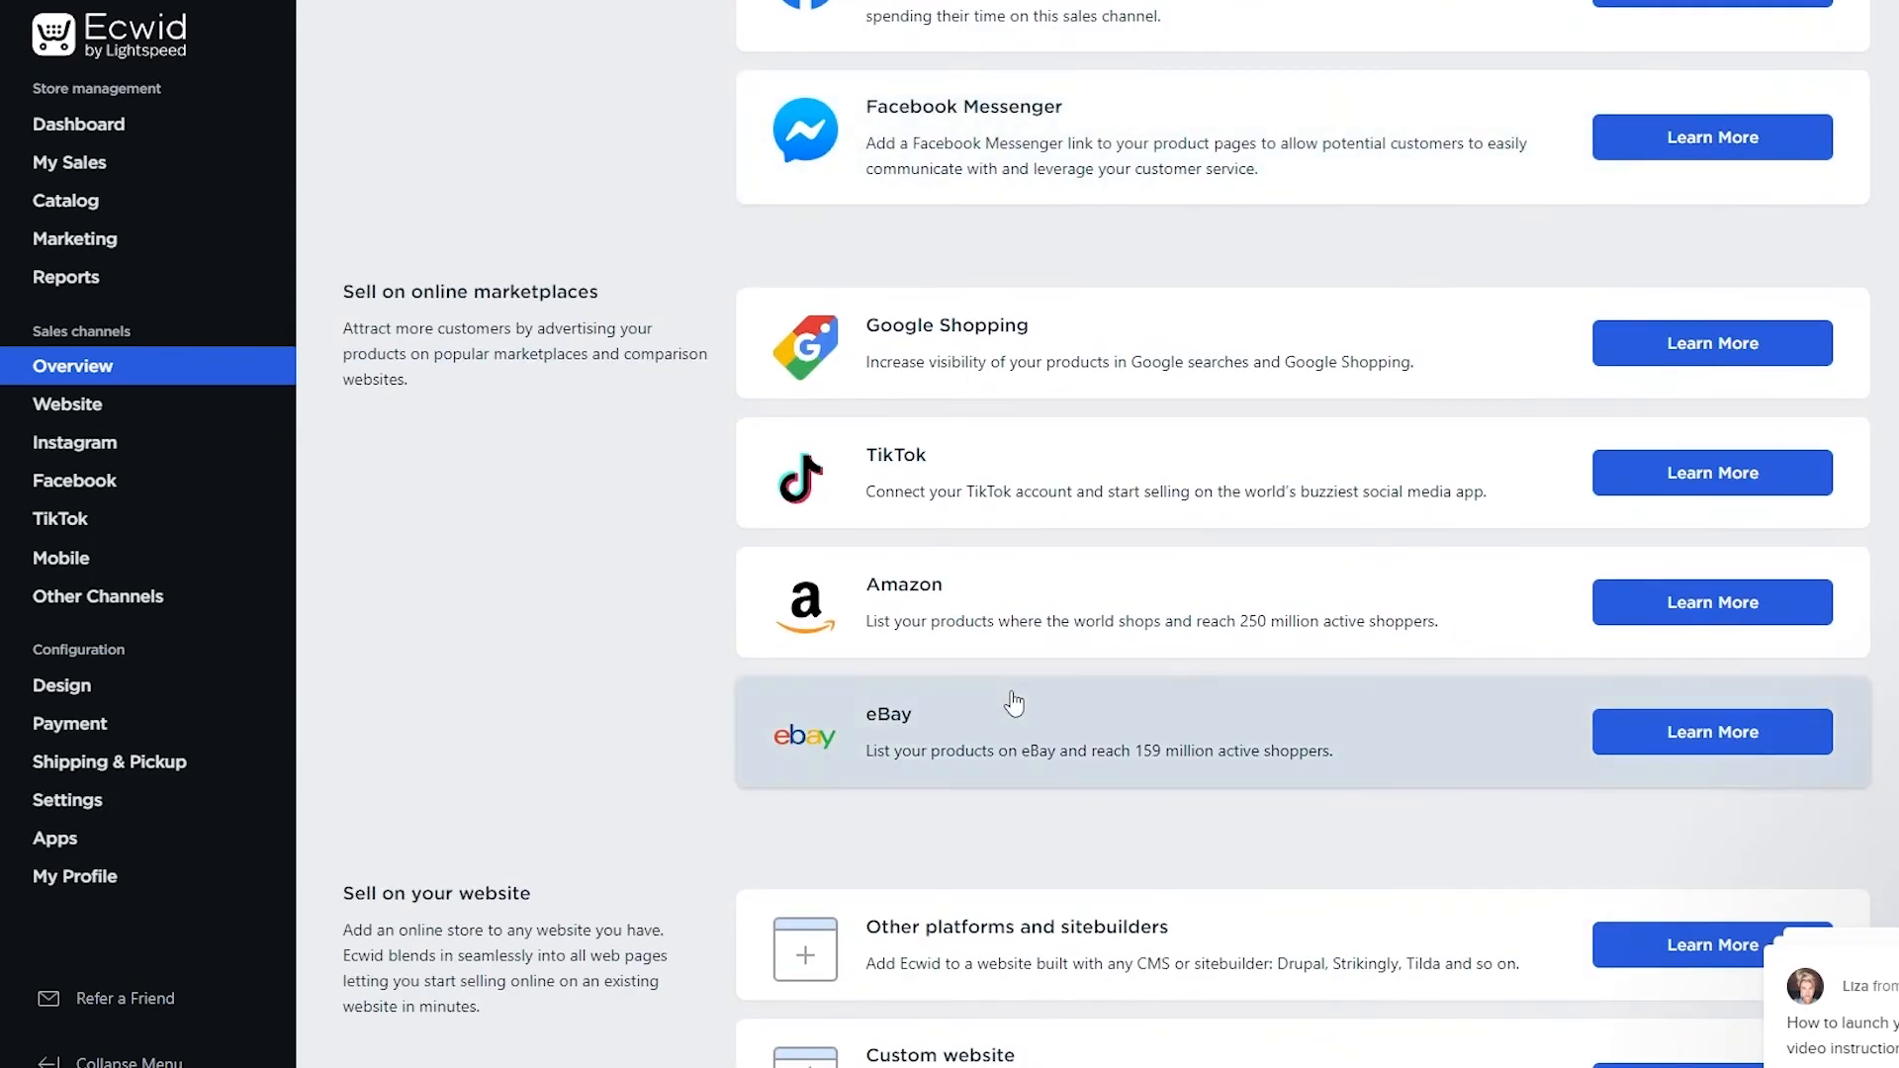
scroll(969, 672, "down", 3)
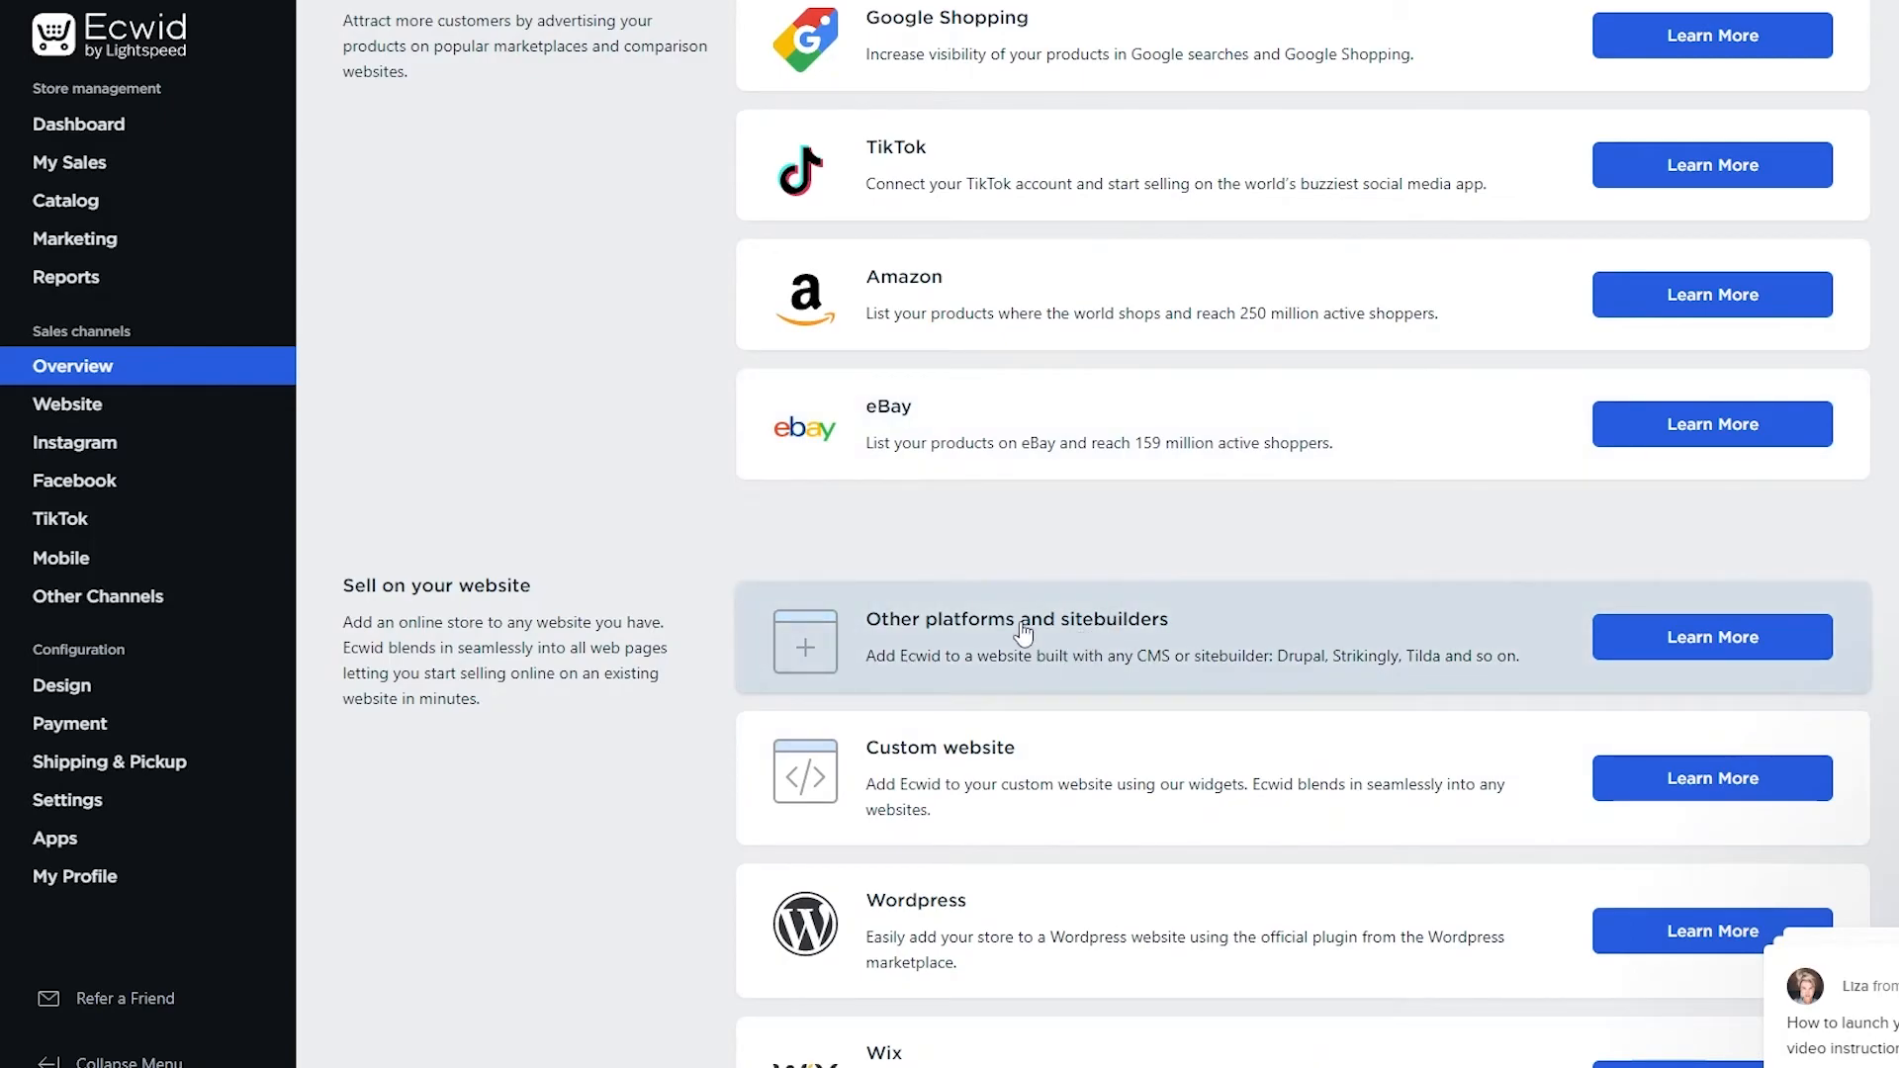
scroll(1092, 660, "down", 3)
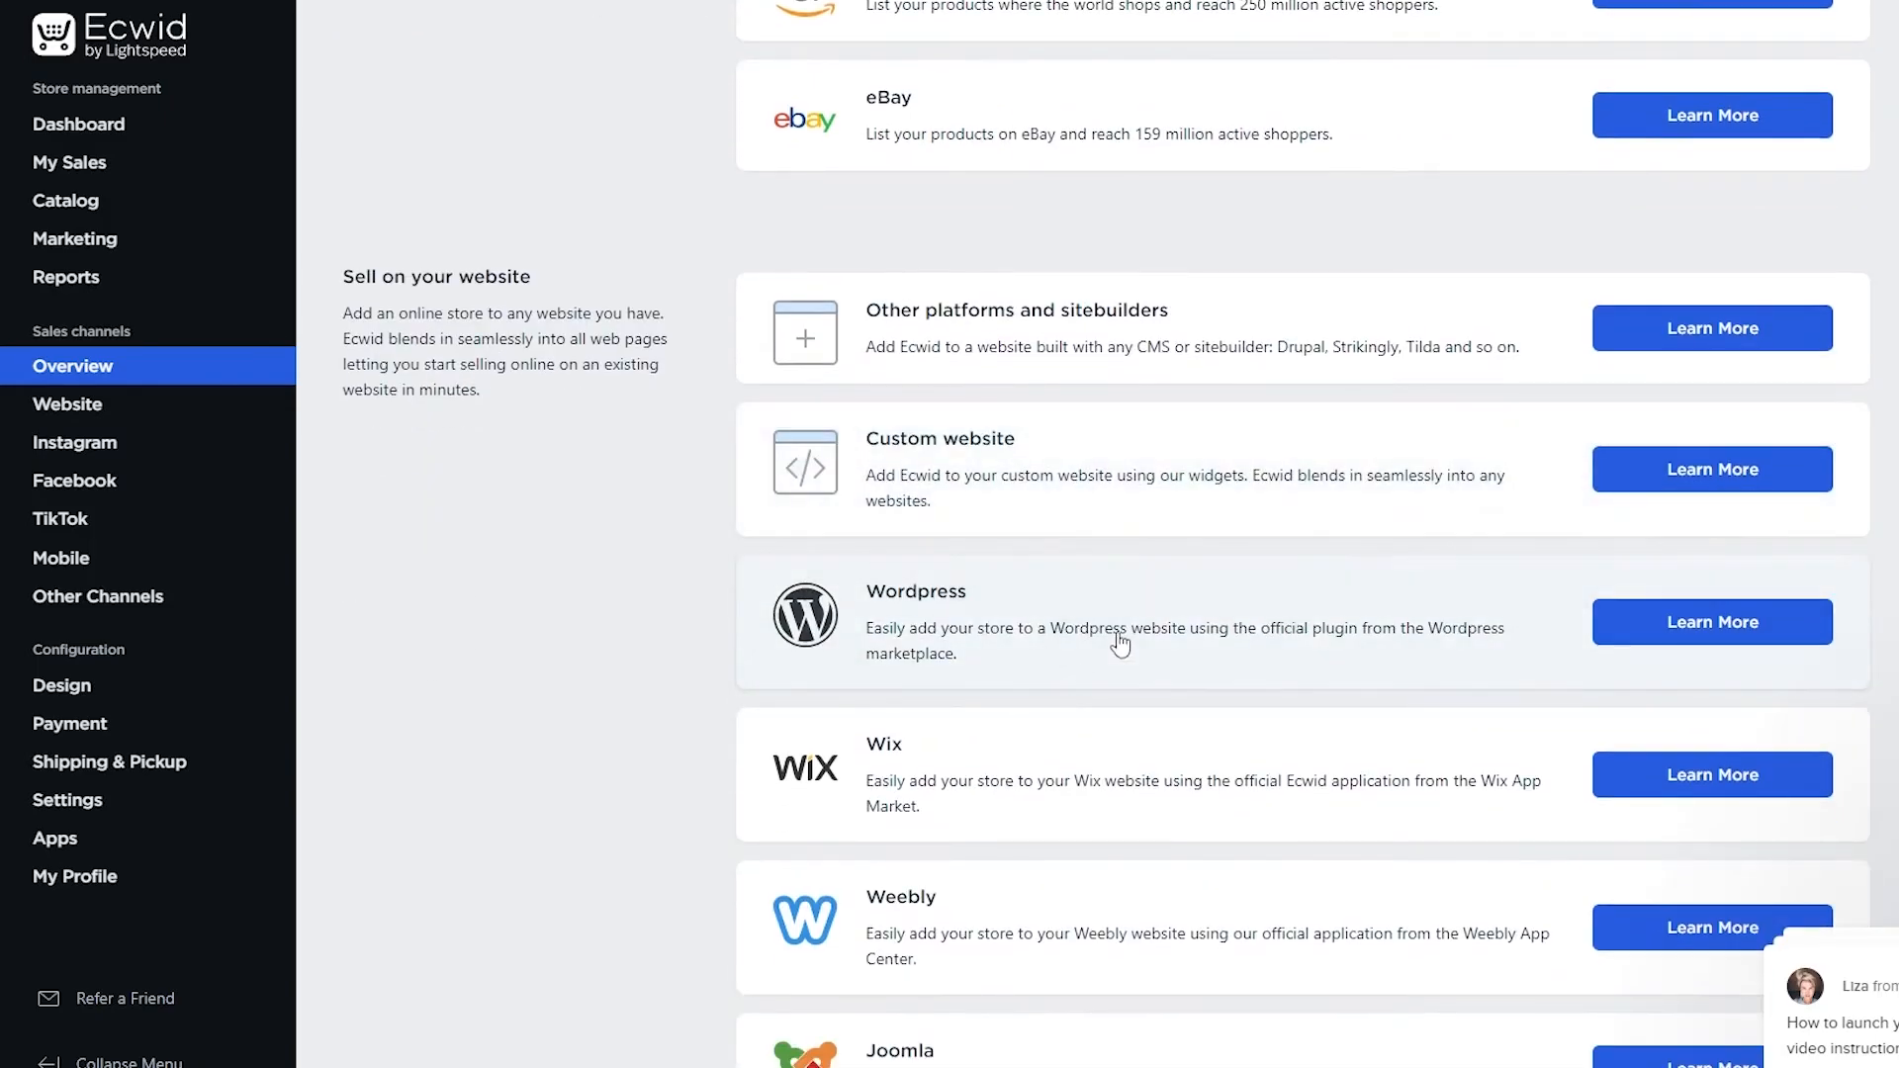
left_click(997, 491)
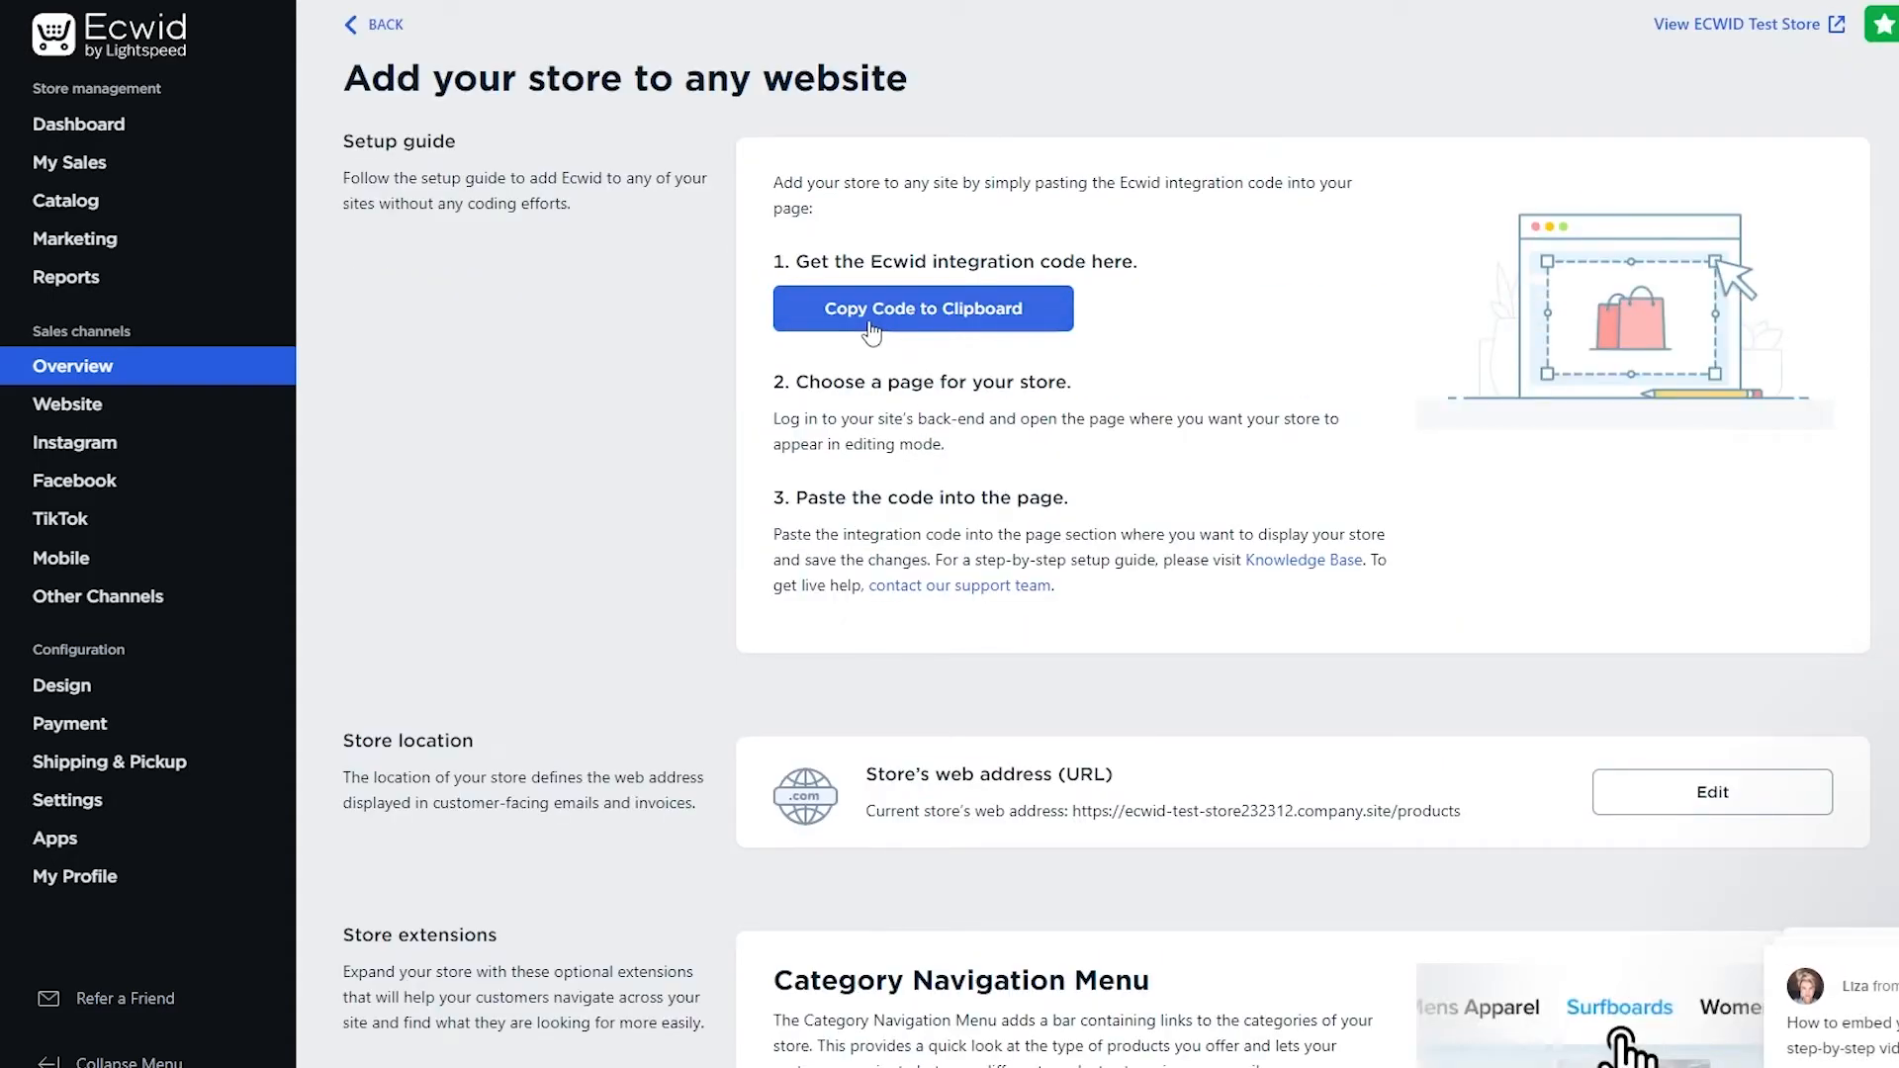
- Reveal and copy the Ecwid integration code, and read the setup instruction on choosing a page for the store
left_click(870, 332)
triple_click(941, 381)
right_click(942, 381)
left_click(999, 397)
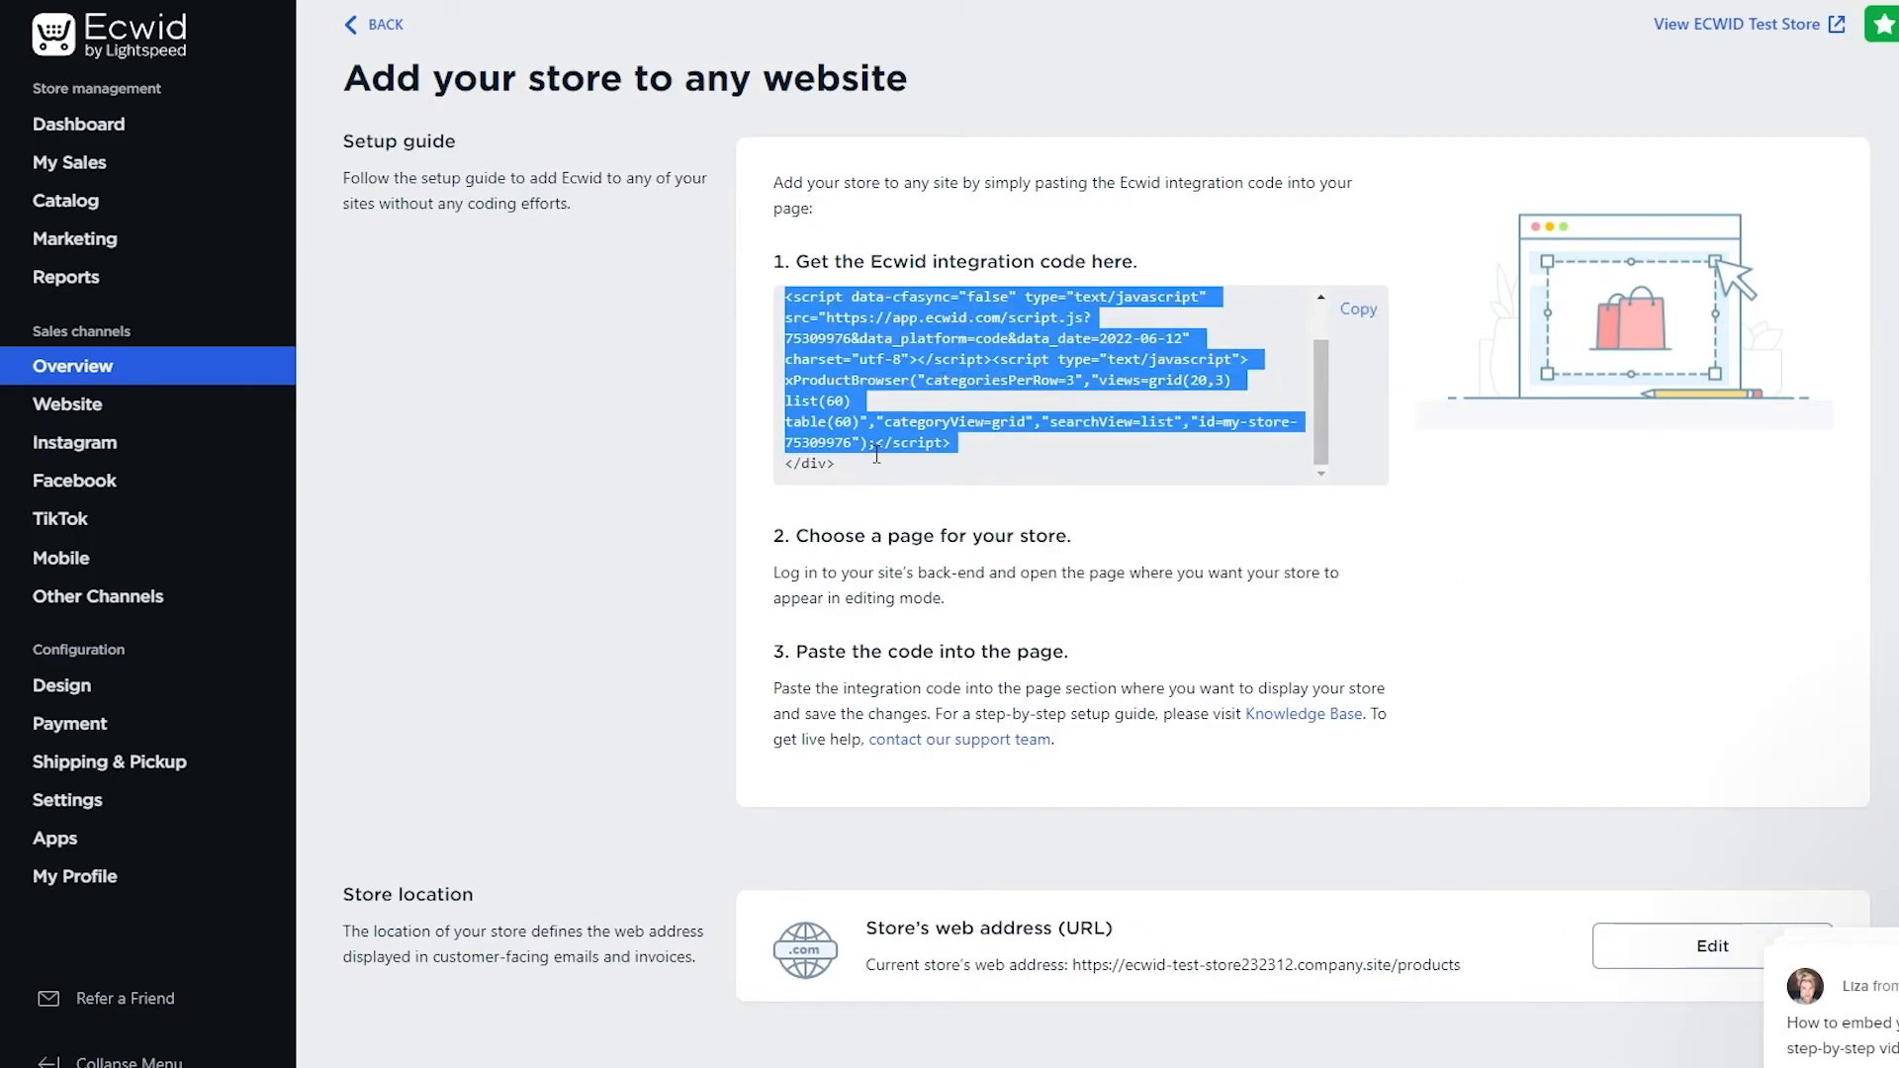
left_click(1363, 312)
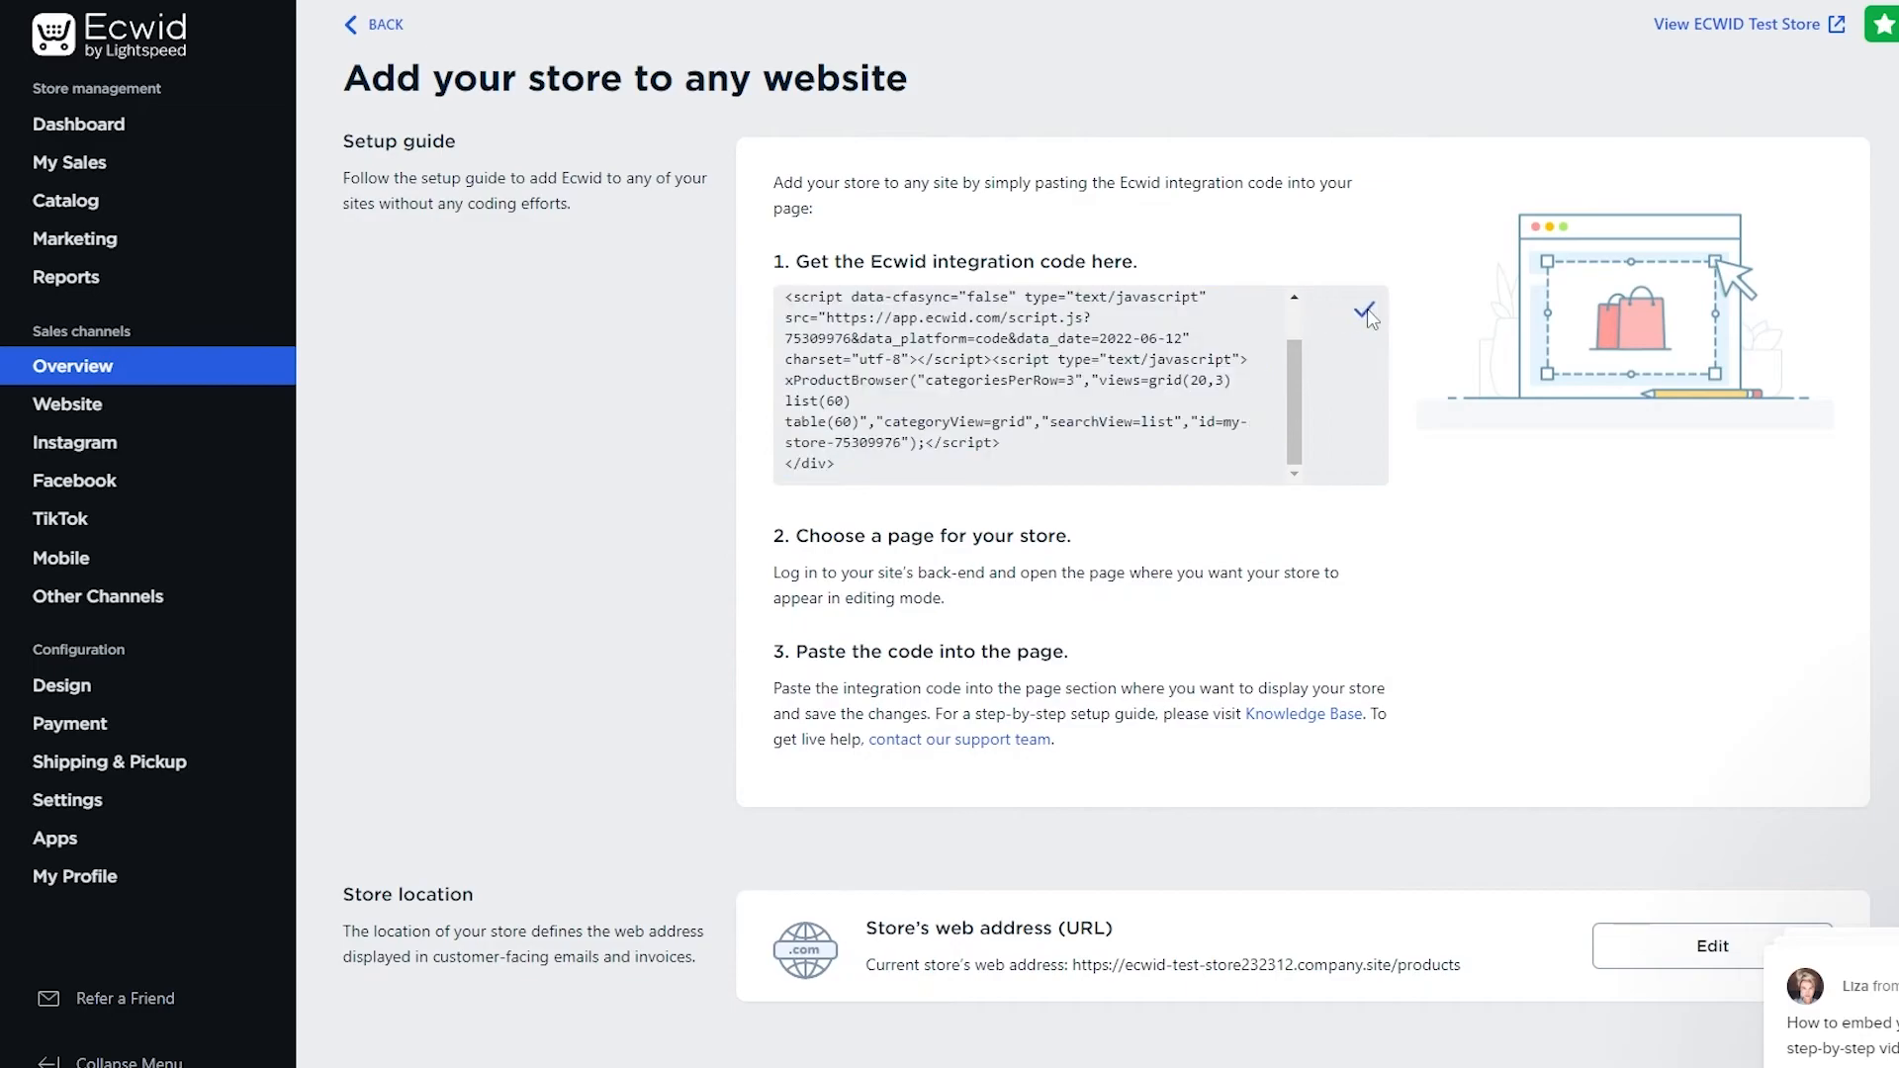
left_click_drag(799, 543, 1070, 539)
left_click_drag(772, 576, 1092, 594)
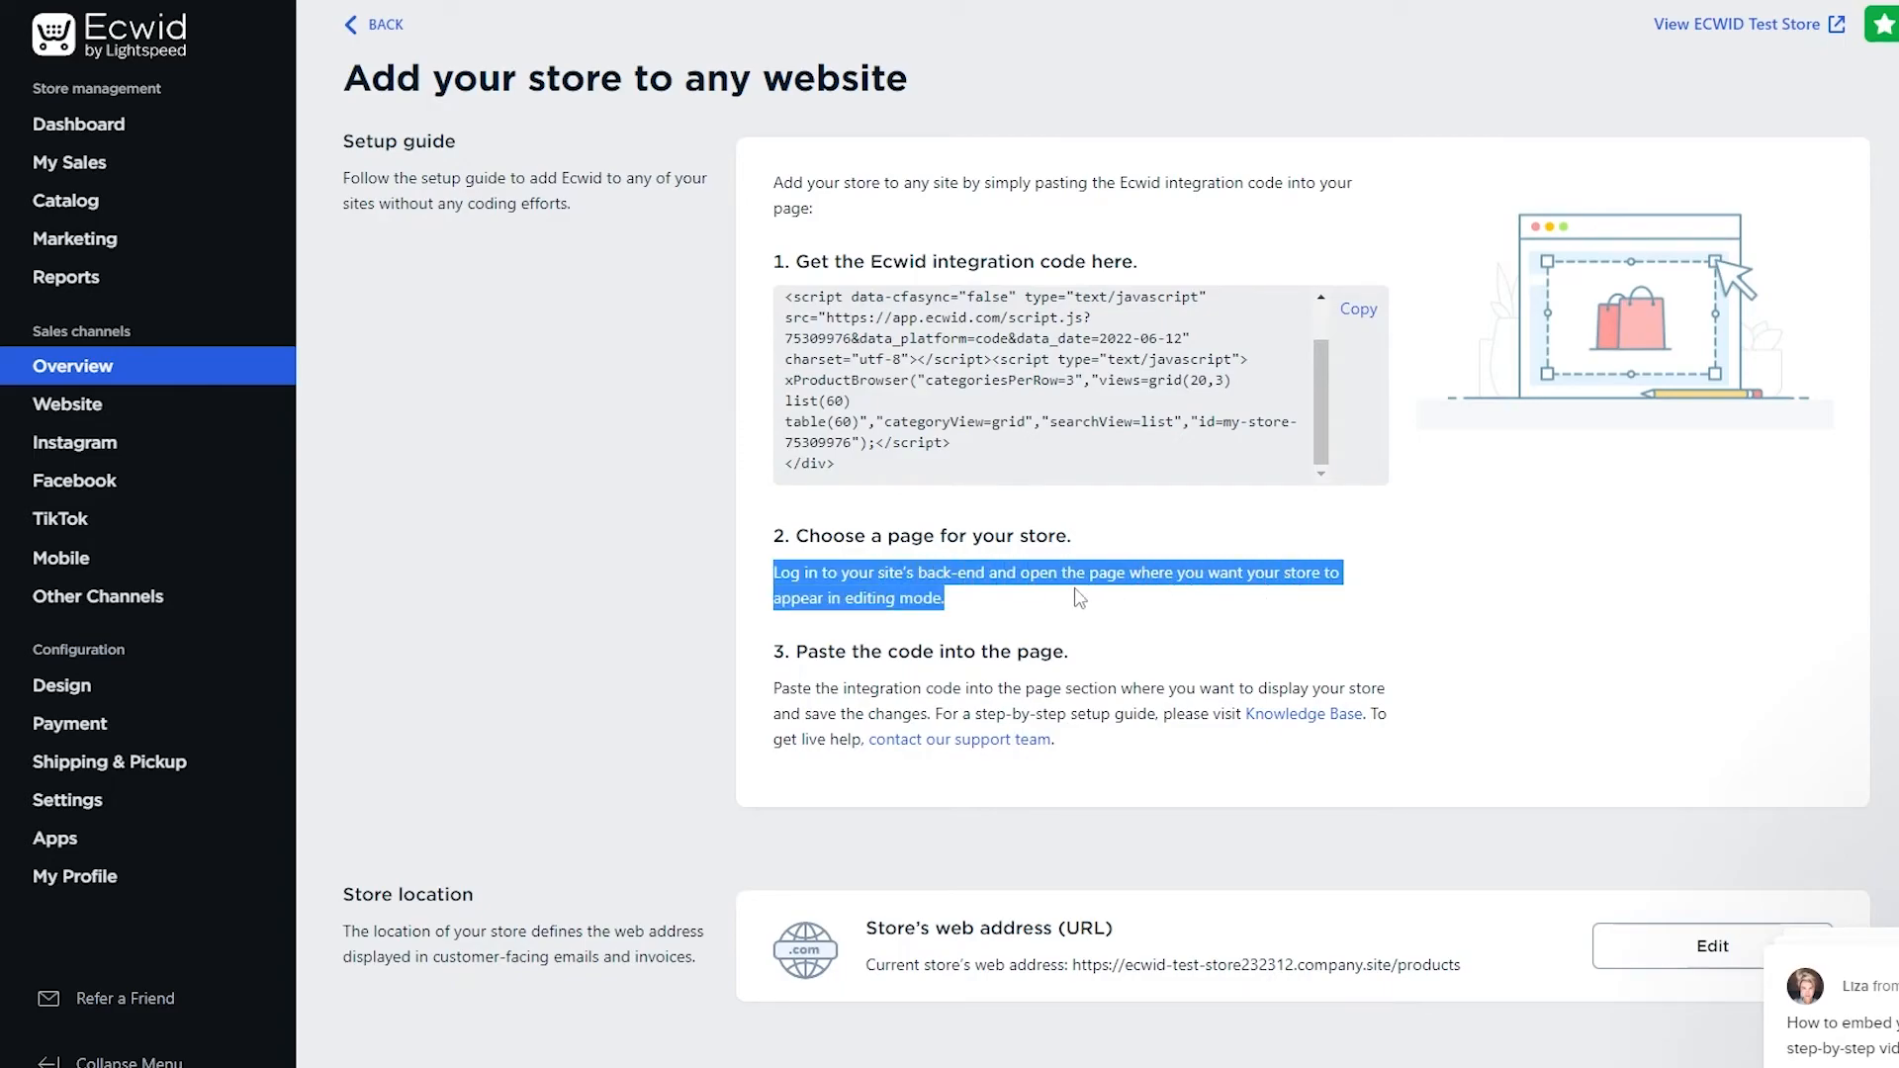
left_click(981, 608)
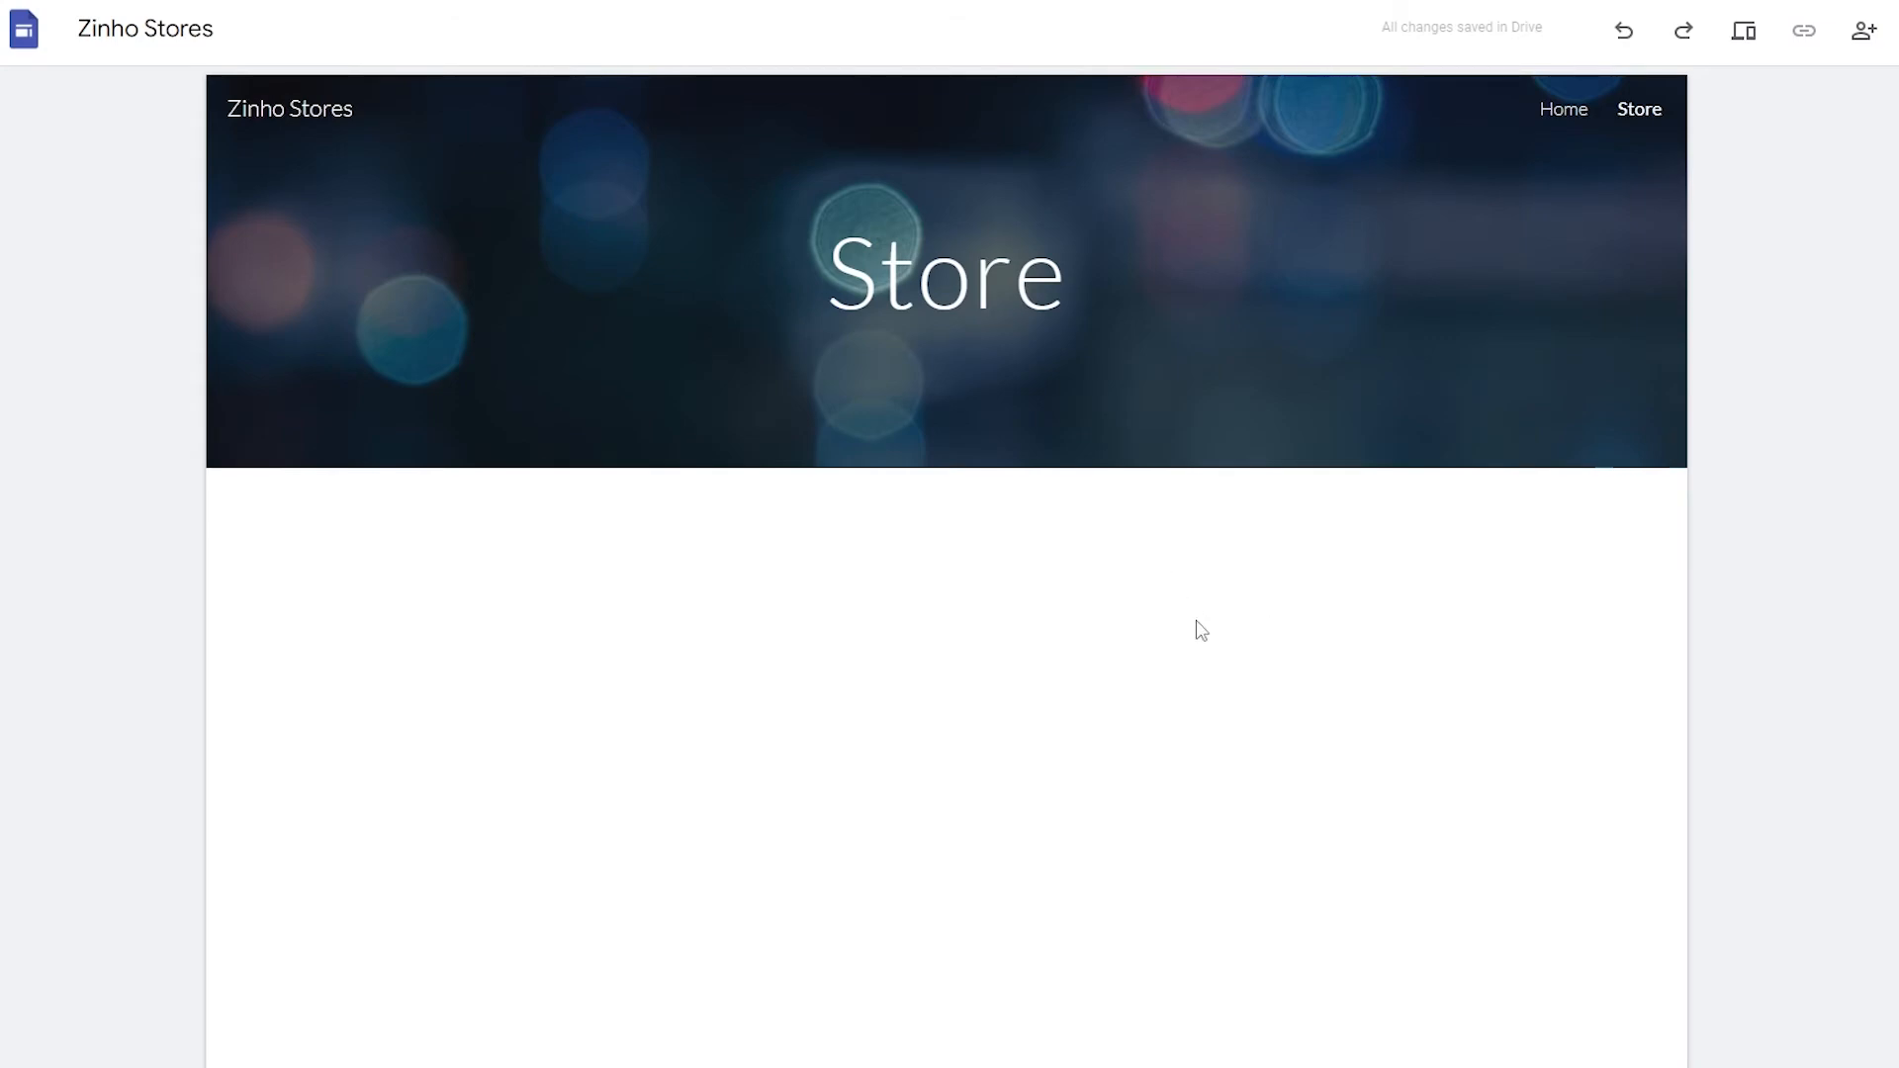
- Switch to the Google Sites editor and insert the copied Ecwid integration code as an embed on the Store page
right_click(953, 580)
left_click(957, 567)
left_click(1897, 252)
left_click(920, 504)
right_click(922, 532)
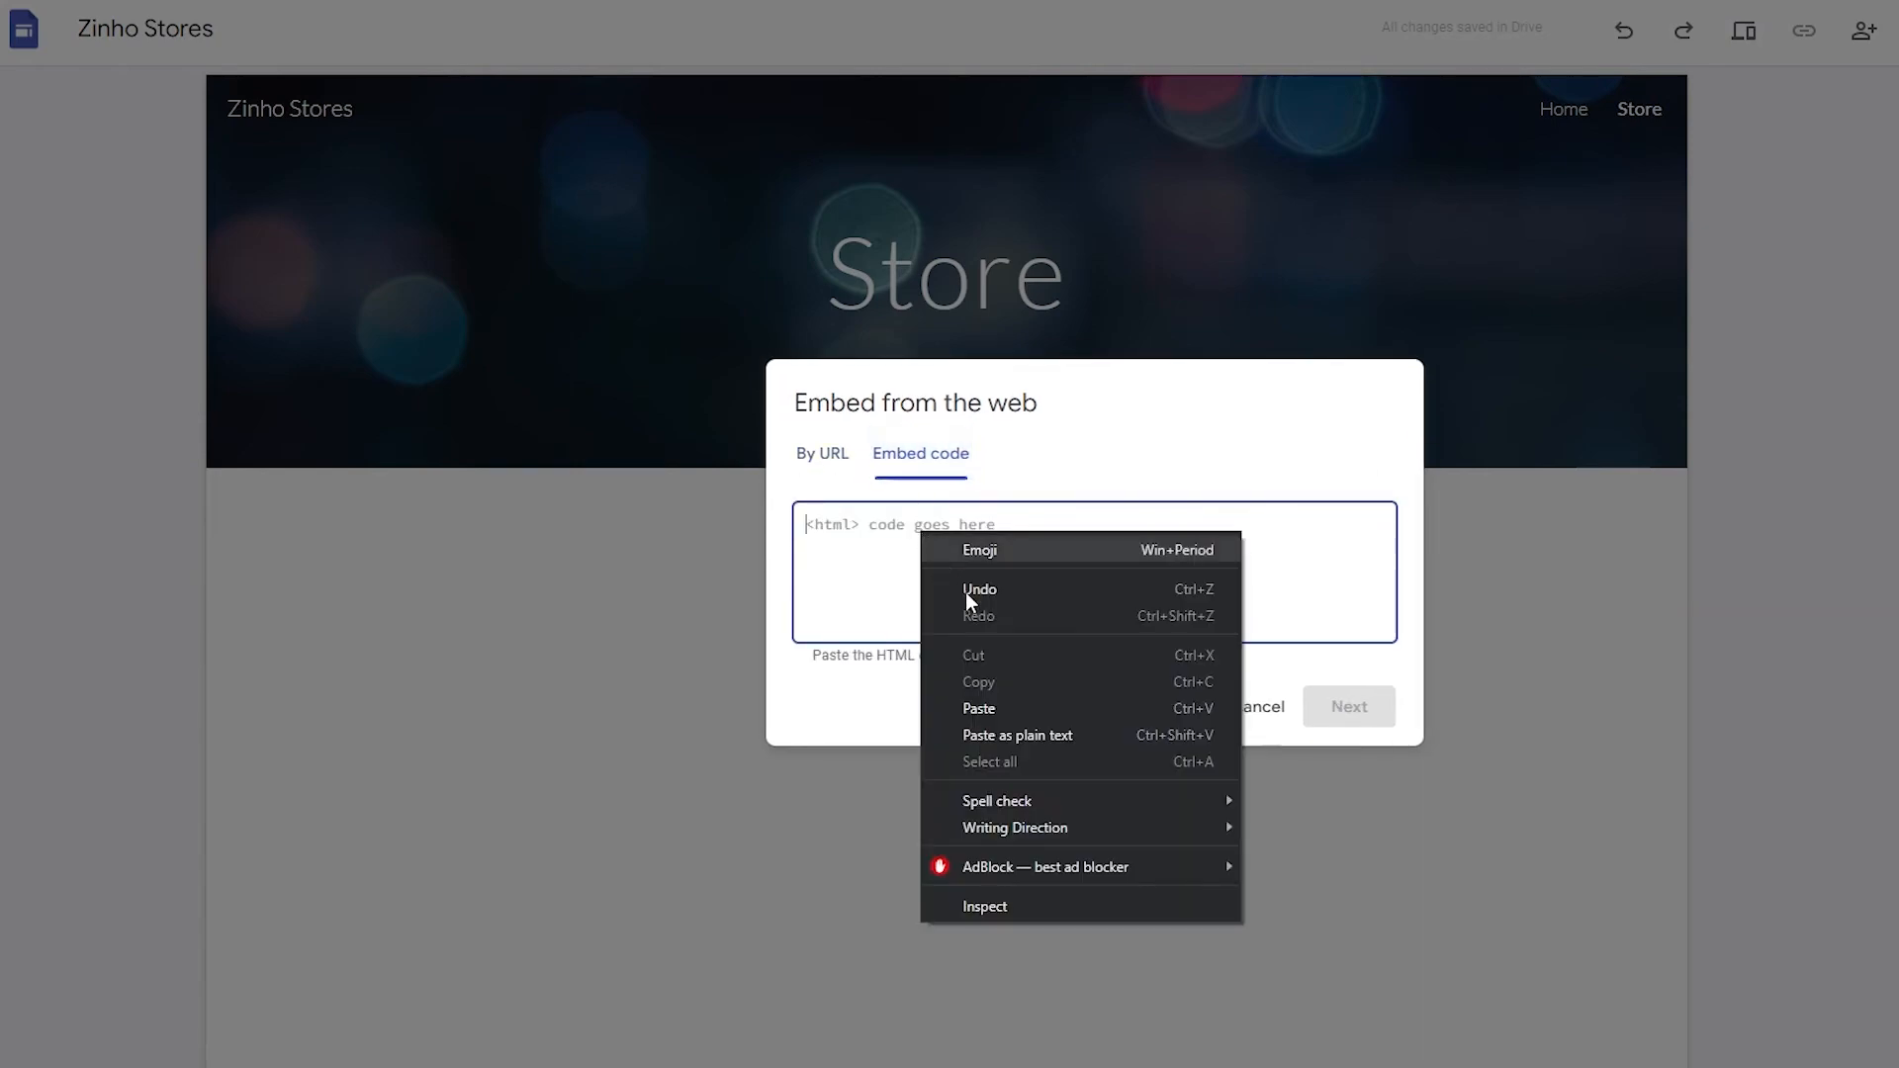
left_click(1045, 709)
scroll(1063, 592, "up", 2)
scroll(1063, 592, "down", 2)
left_click(1369, 712)
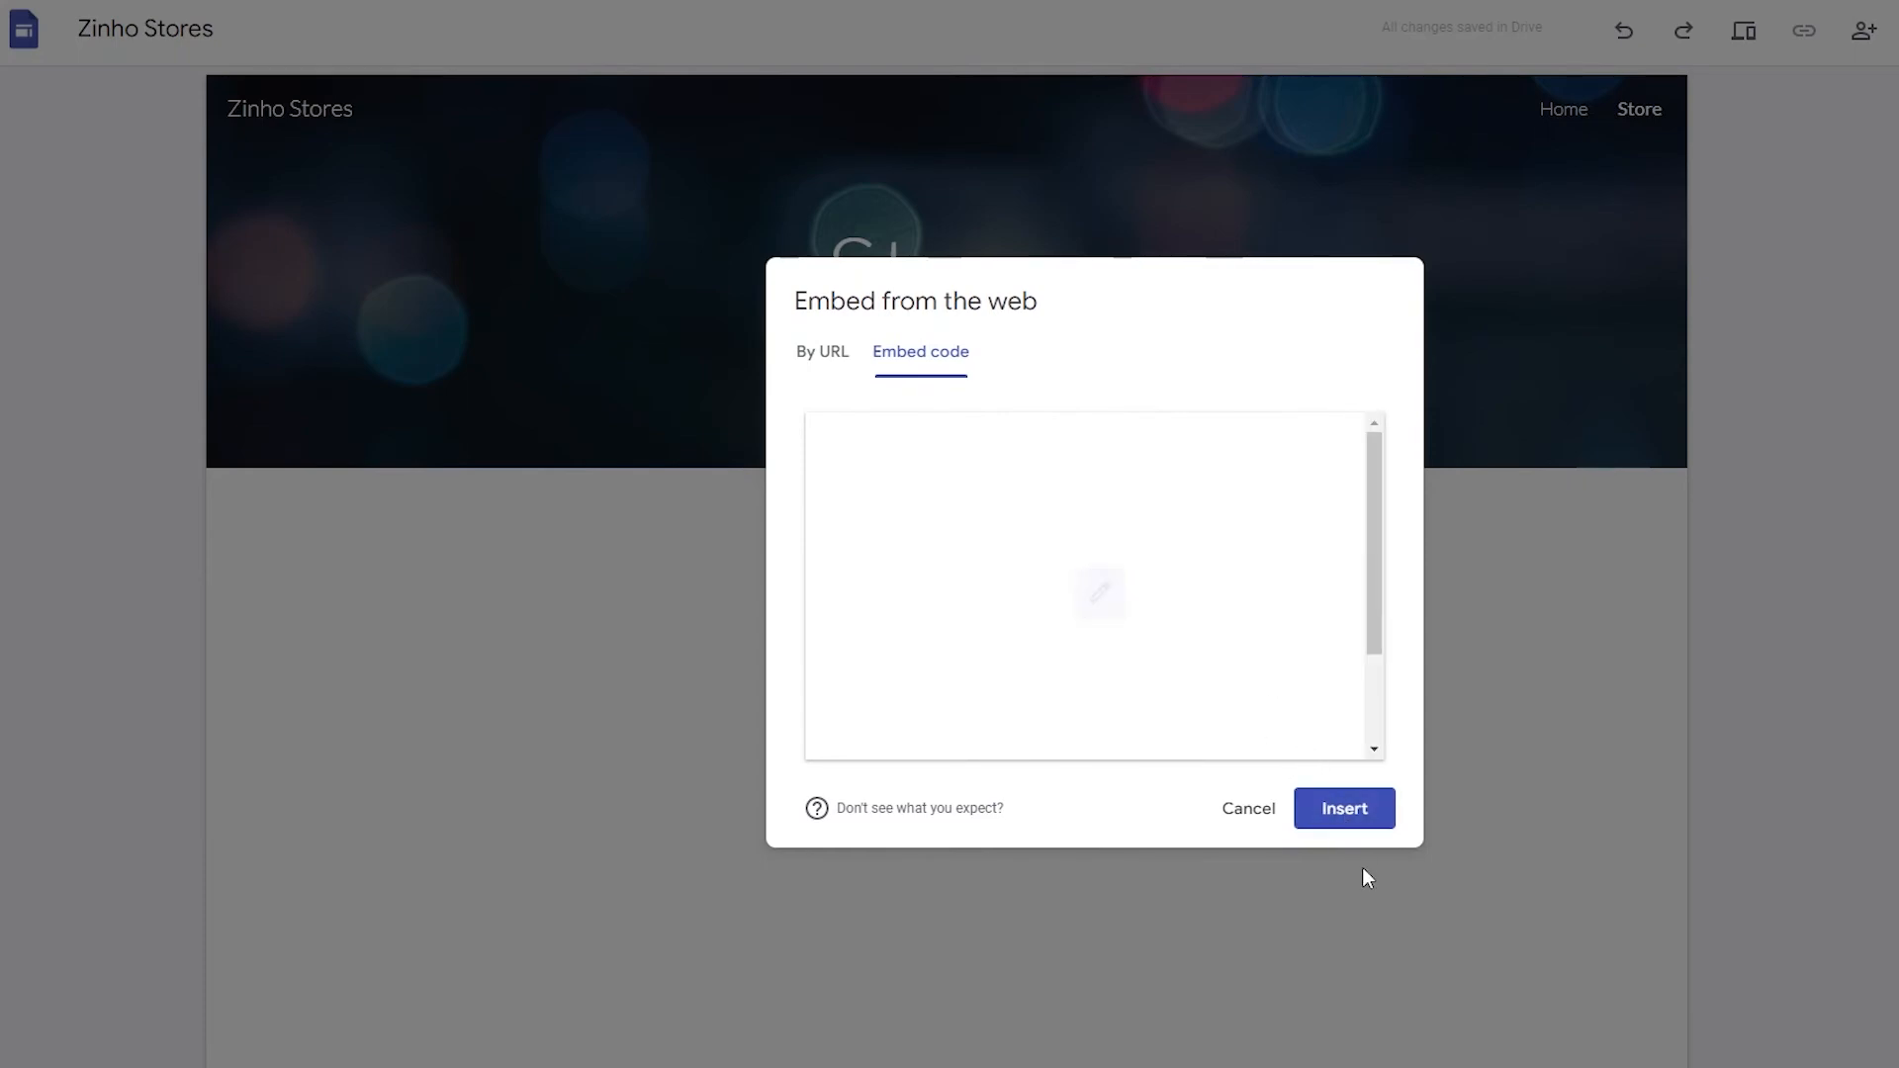
left_click(1368, 829)
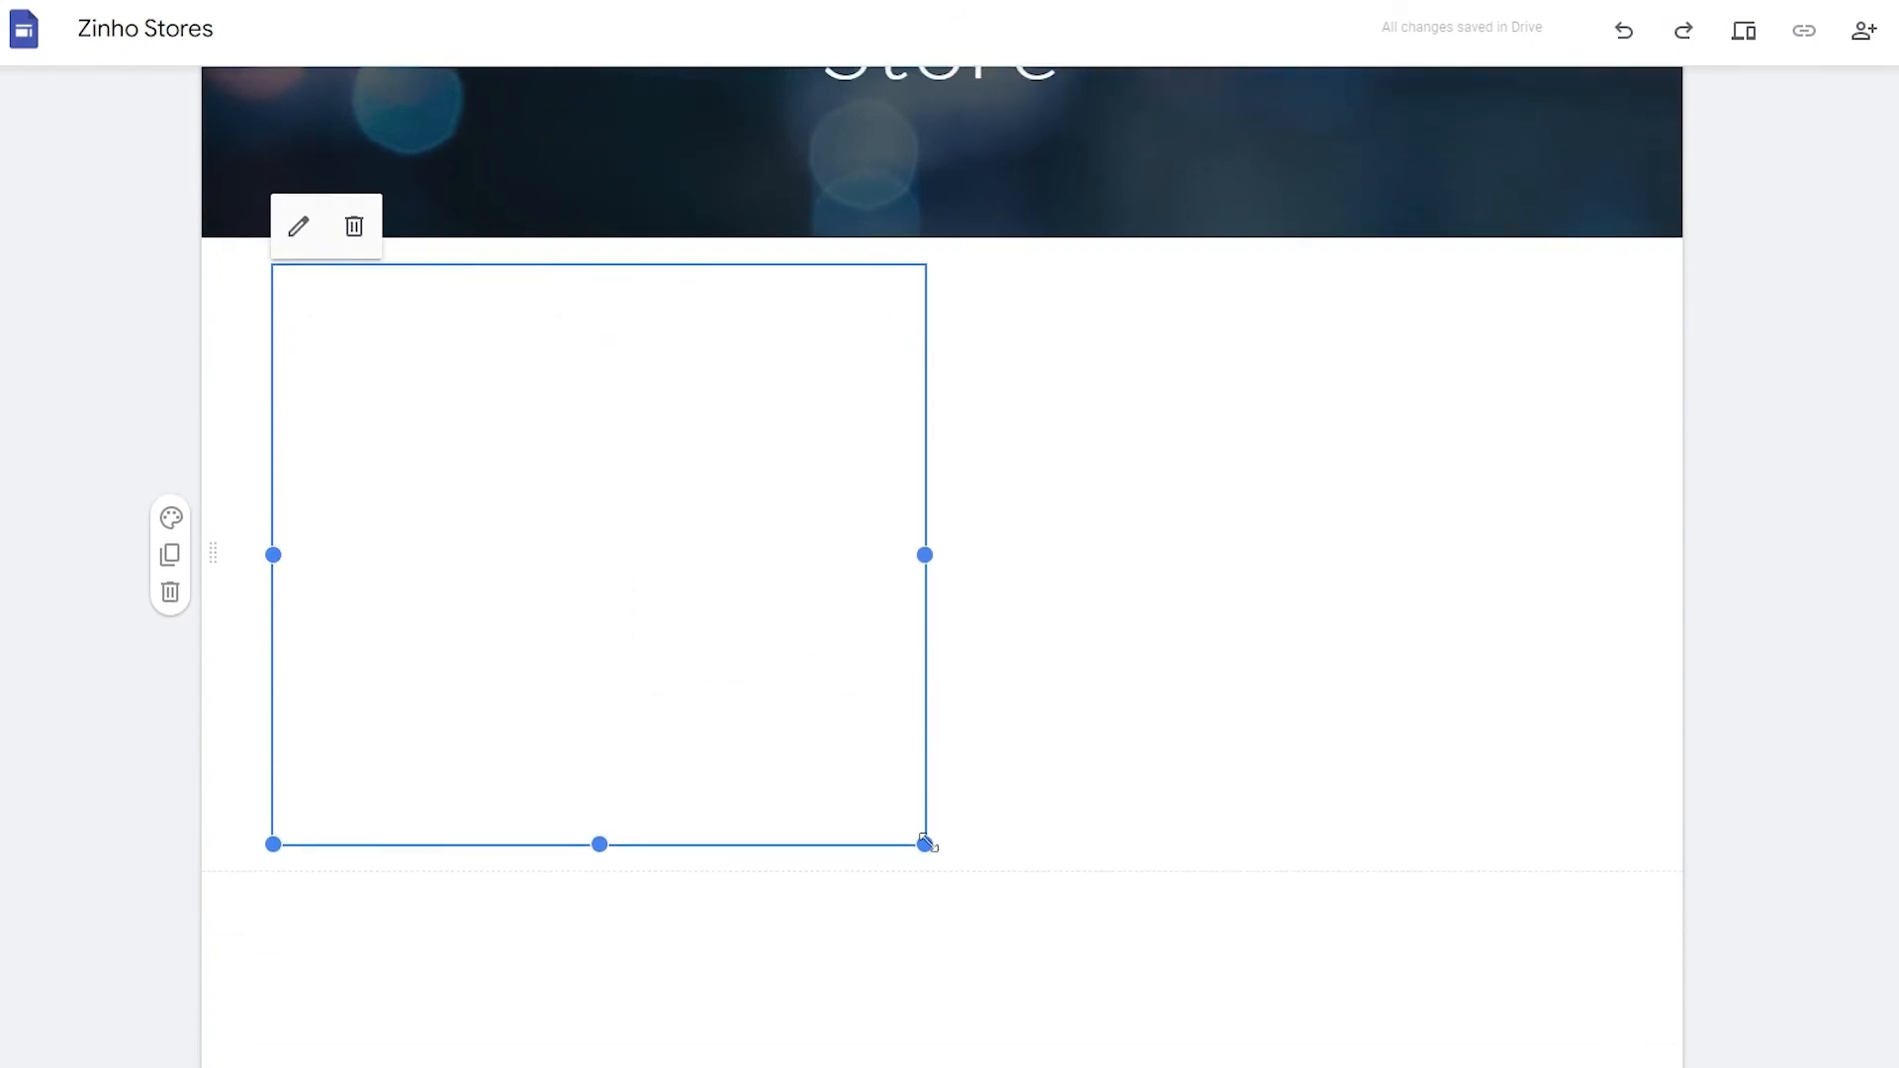
- Enlarge the embedded store block to span the page's content width, extend its height, and check the displayed categories and products
left_click_drag(925, 843, 1611, 1067)
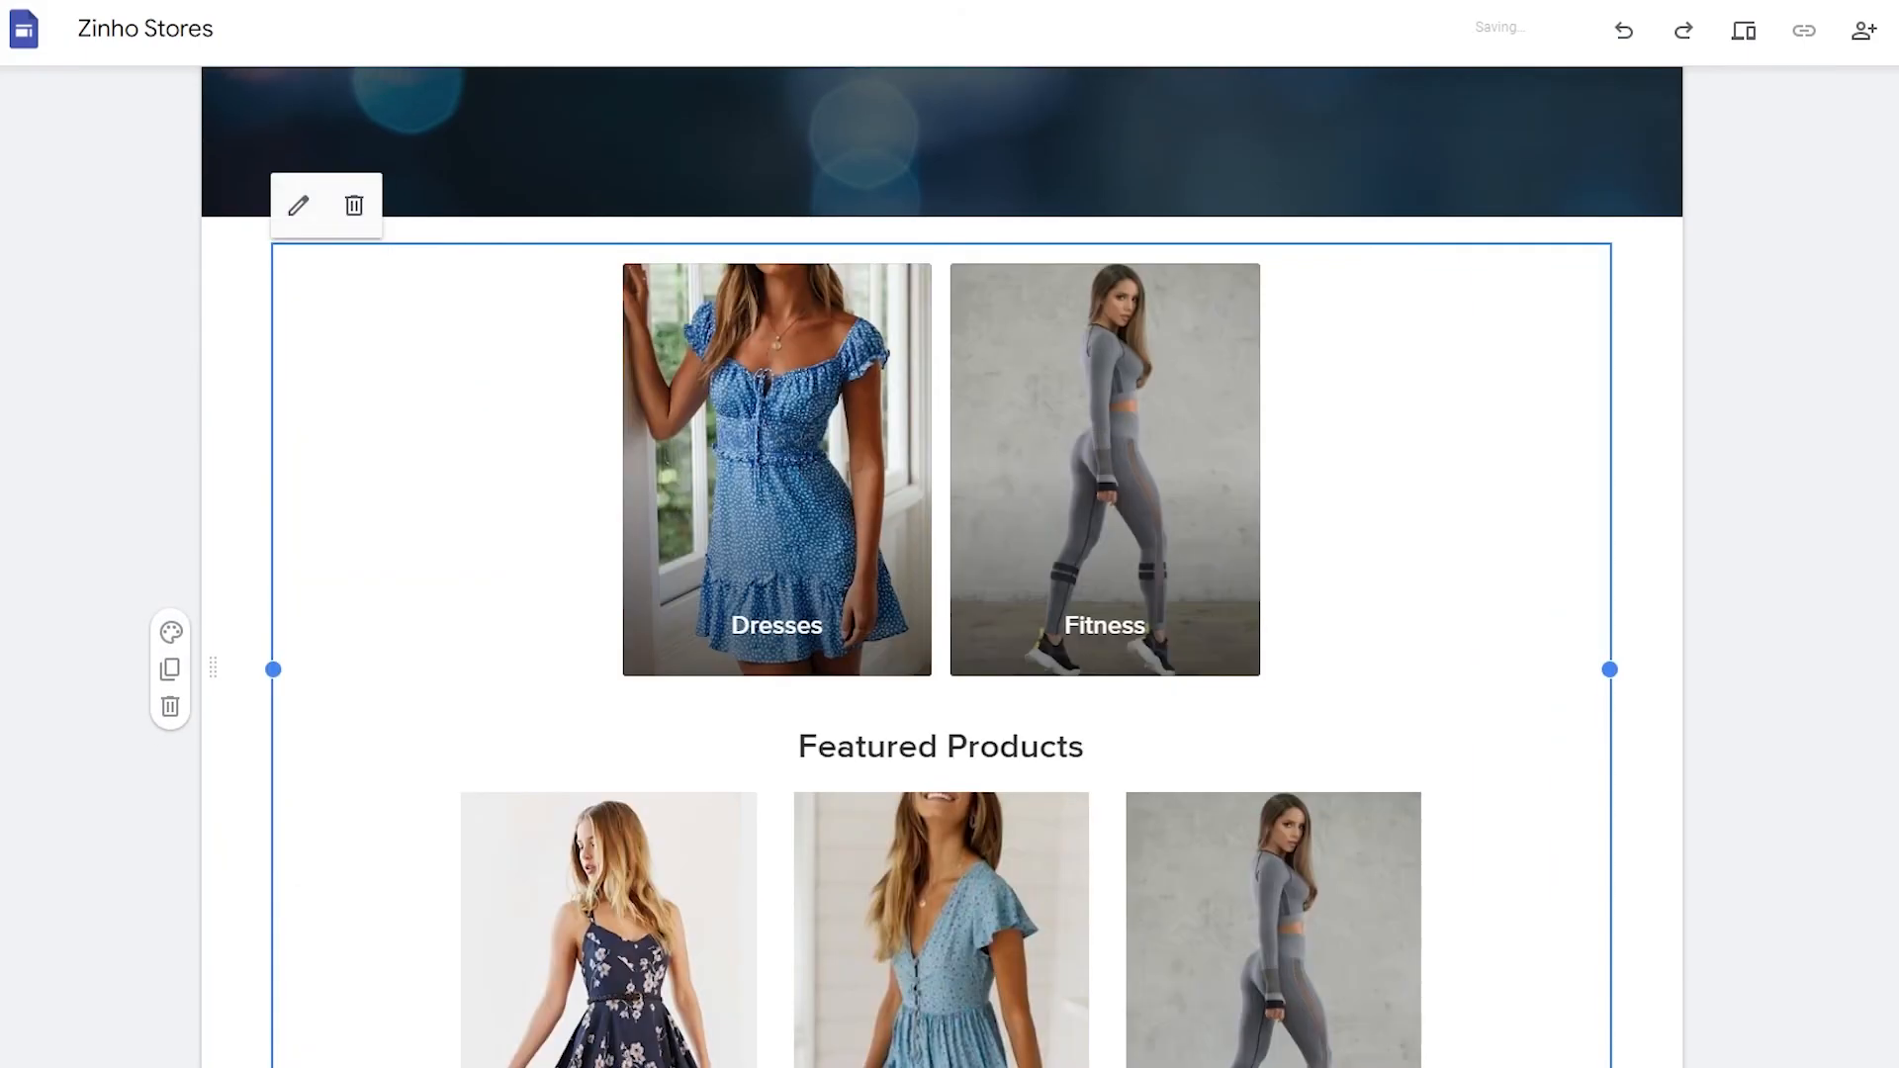
scroll(1572, 856, "down", 2)
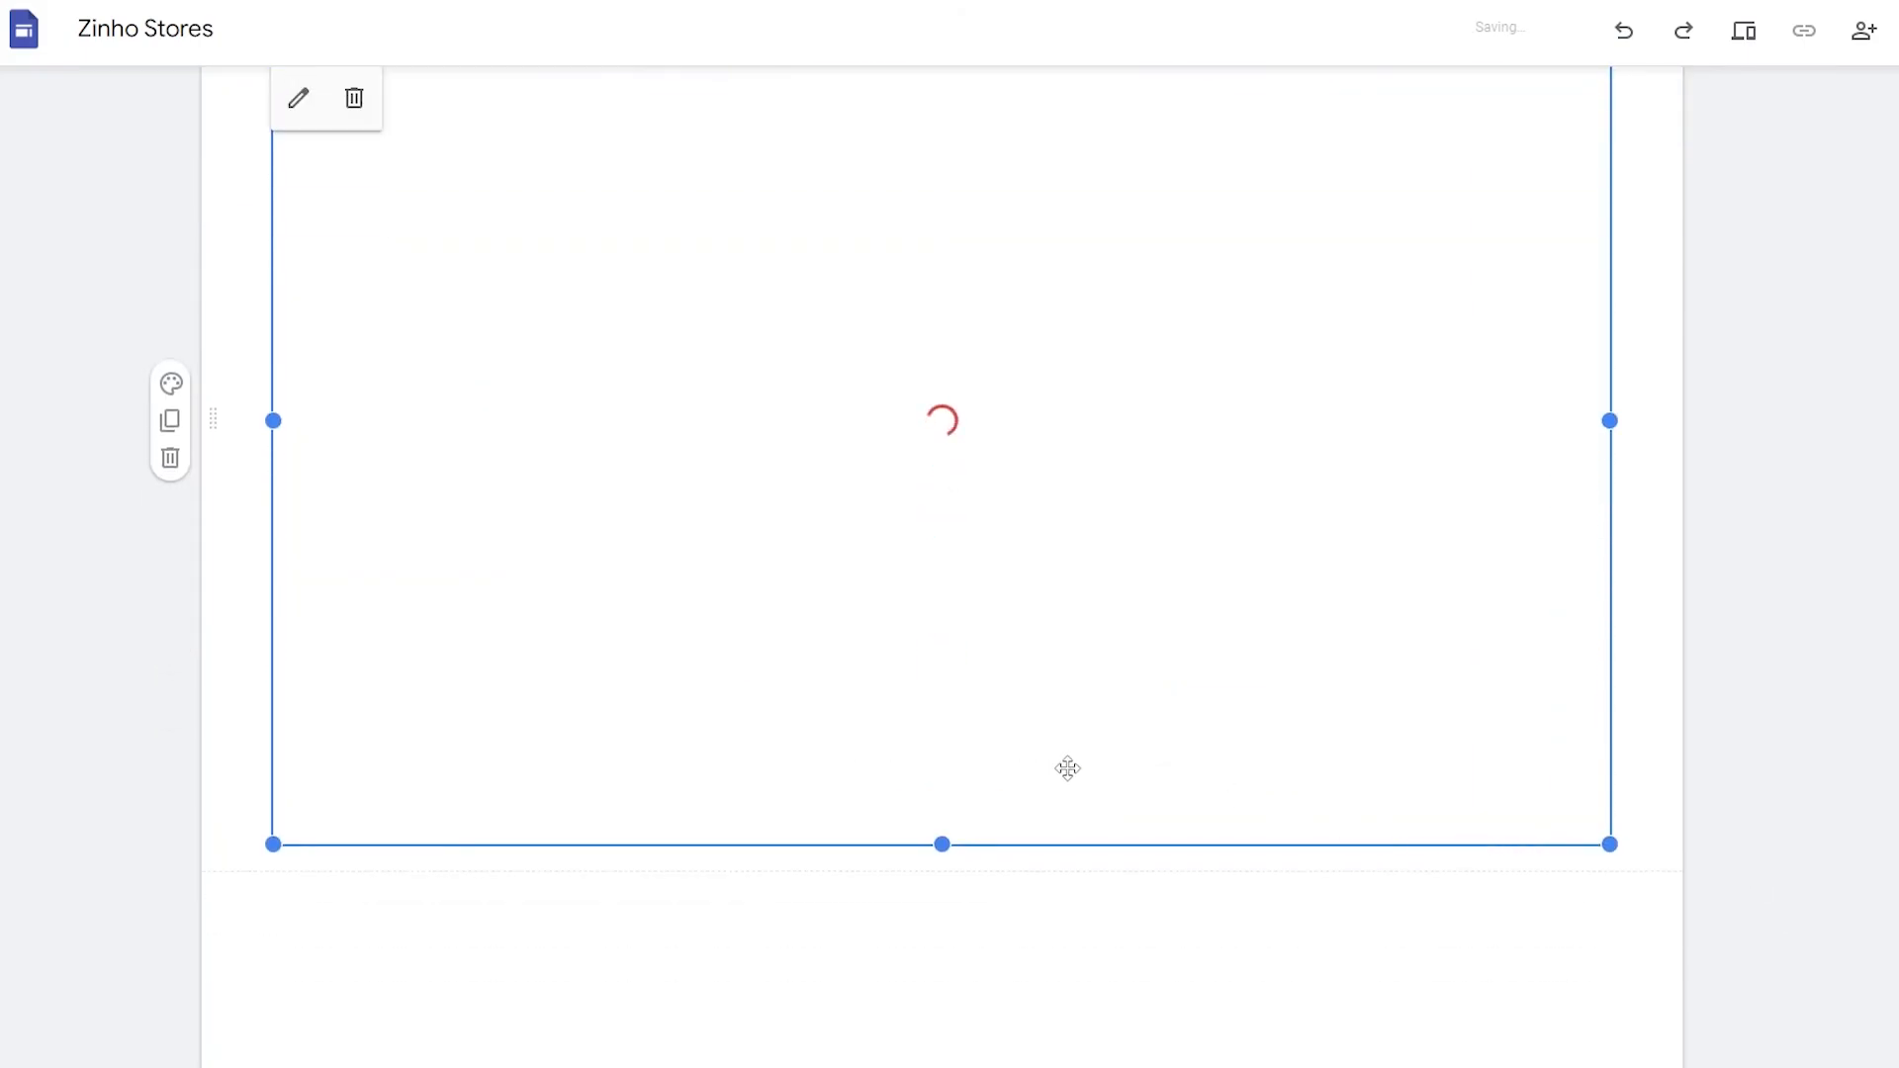
left_click_drag(942, 846, 965, 919)
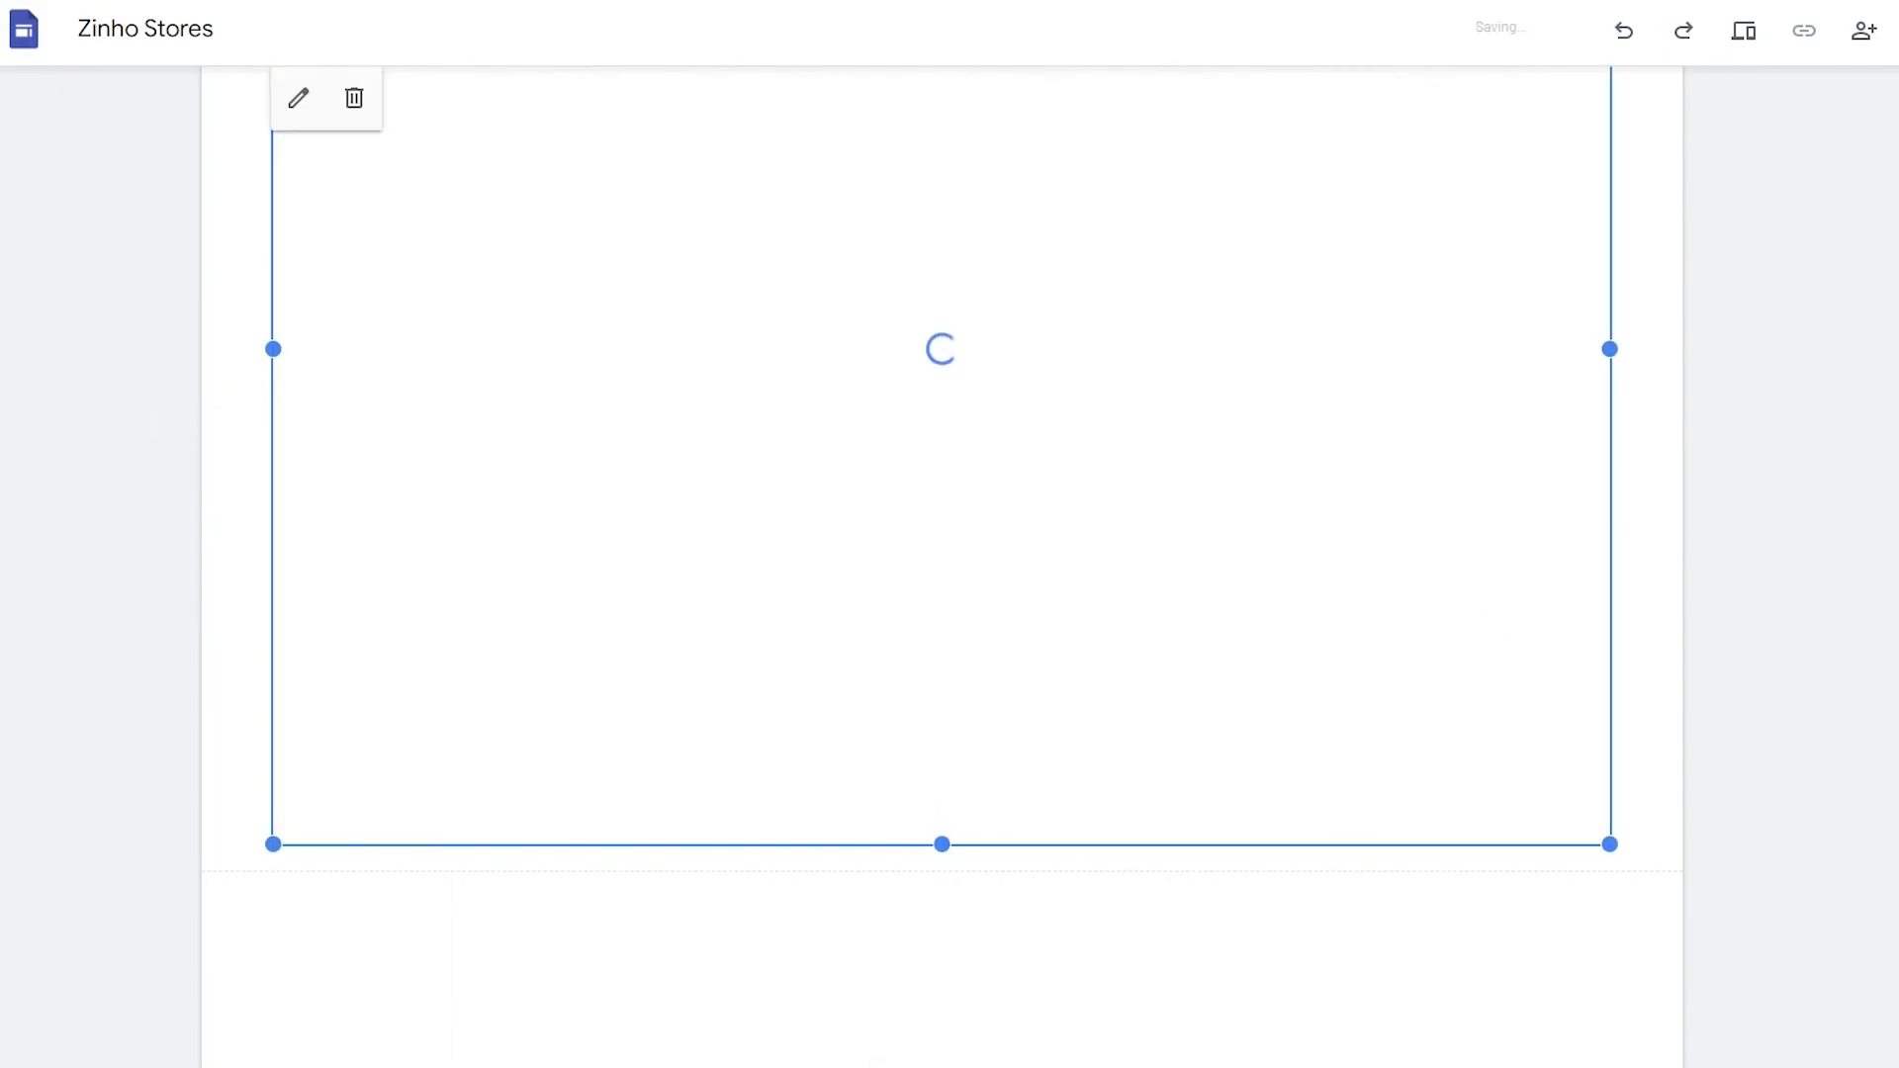
scroll(1078, 616, "up", 5)
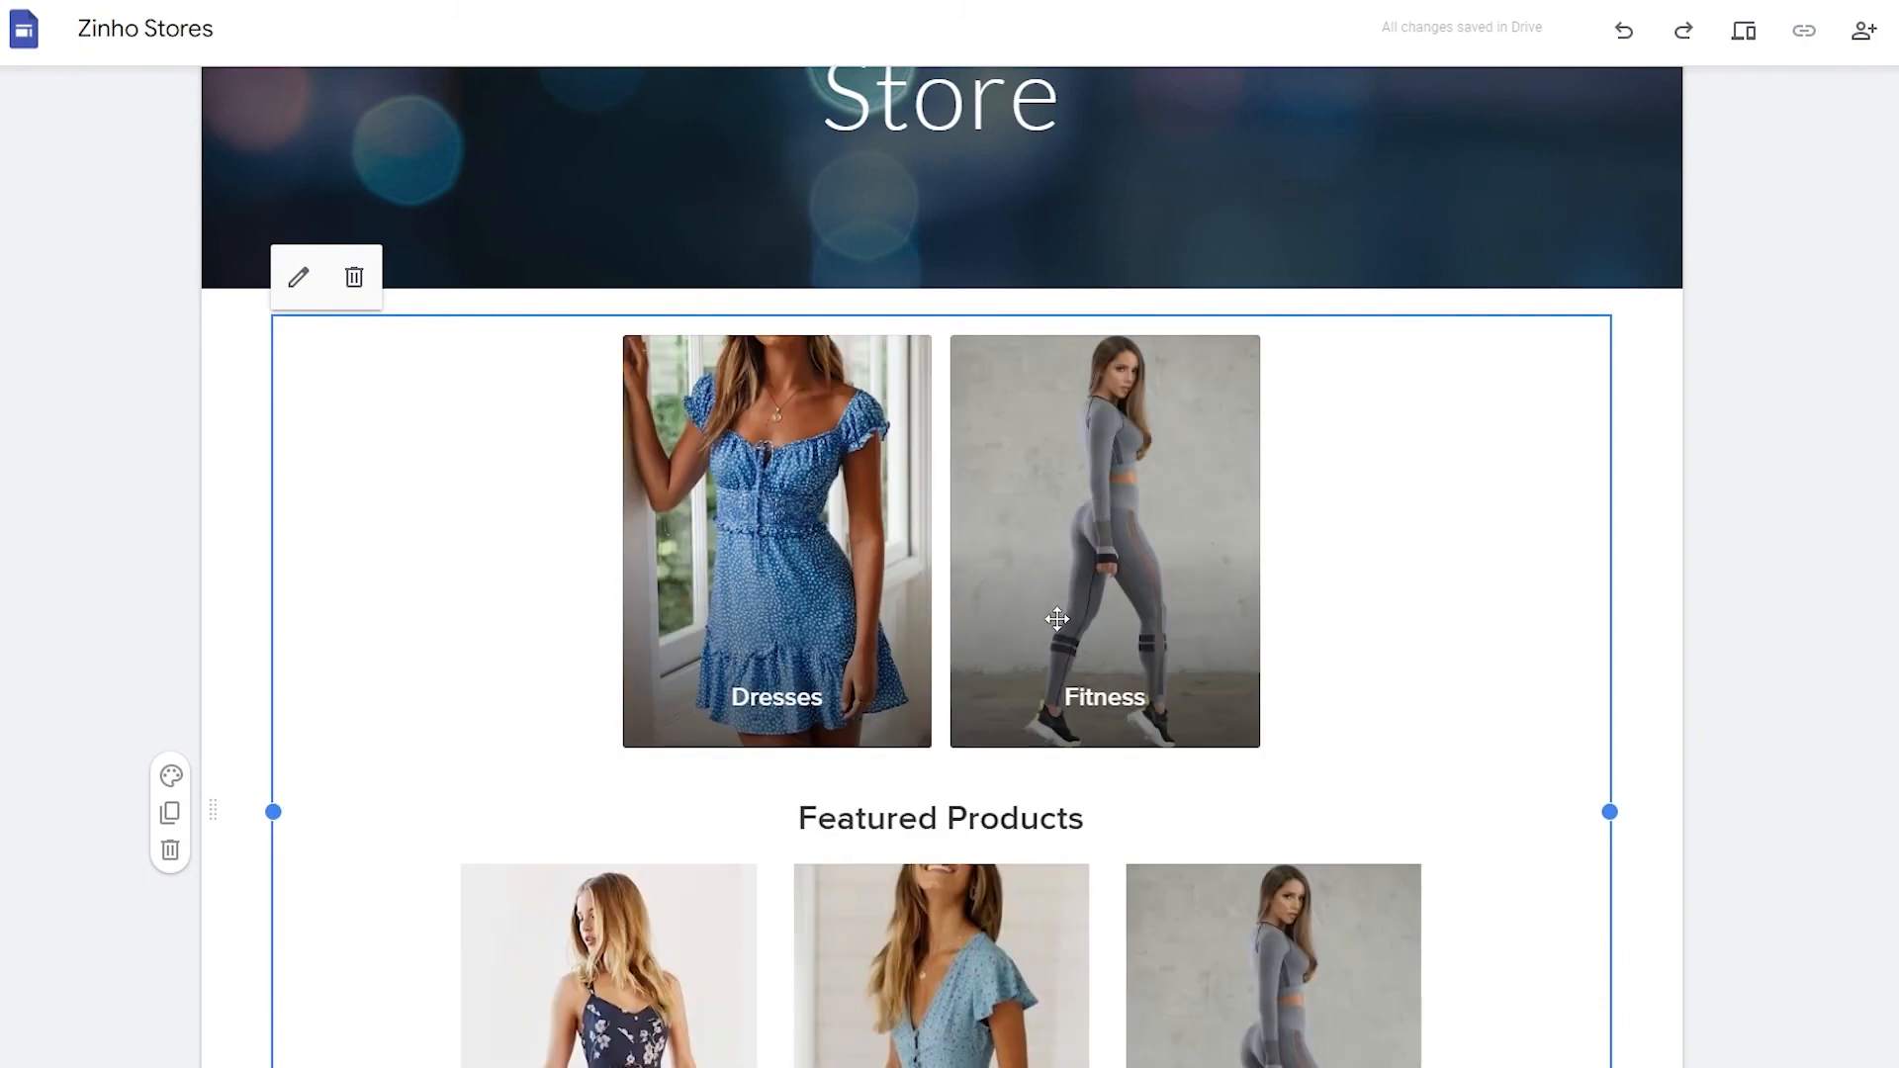
scroll(1057, 621, "down", 2)
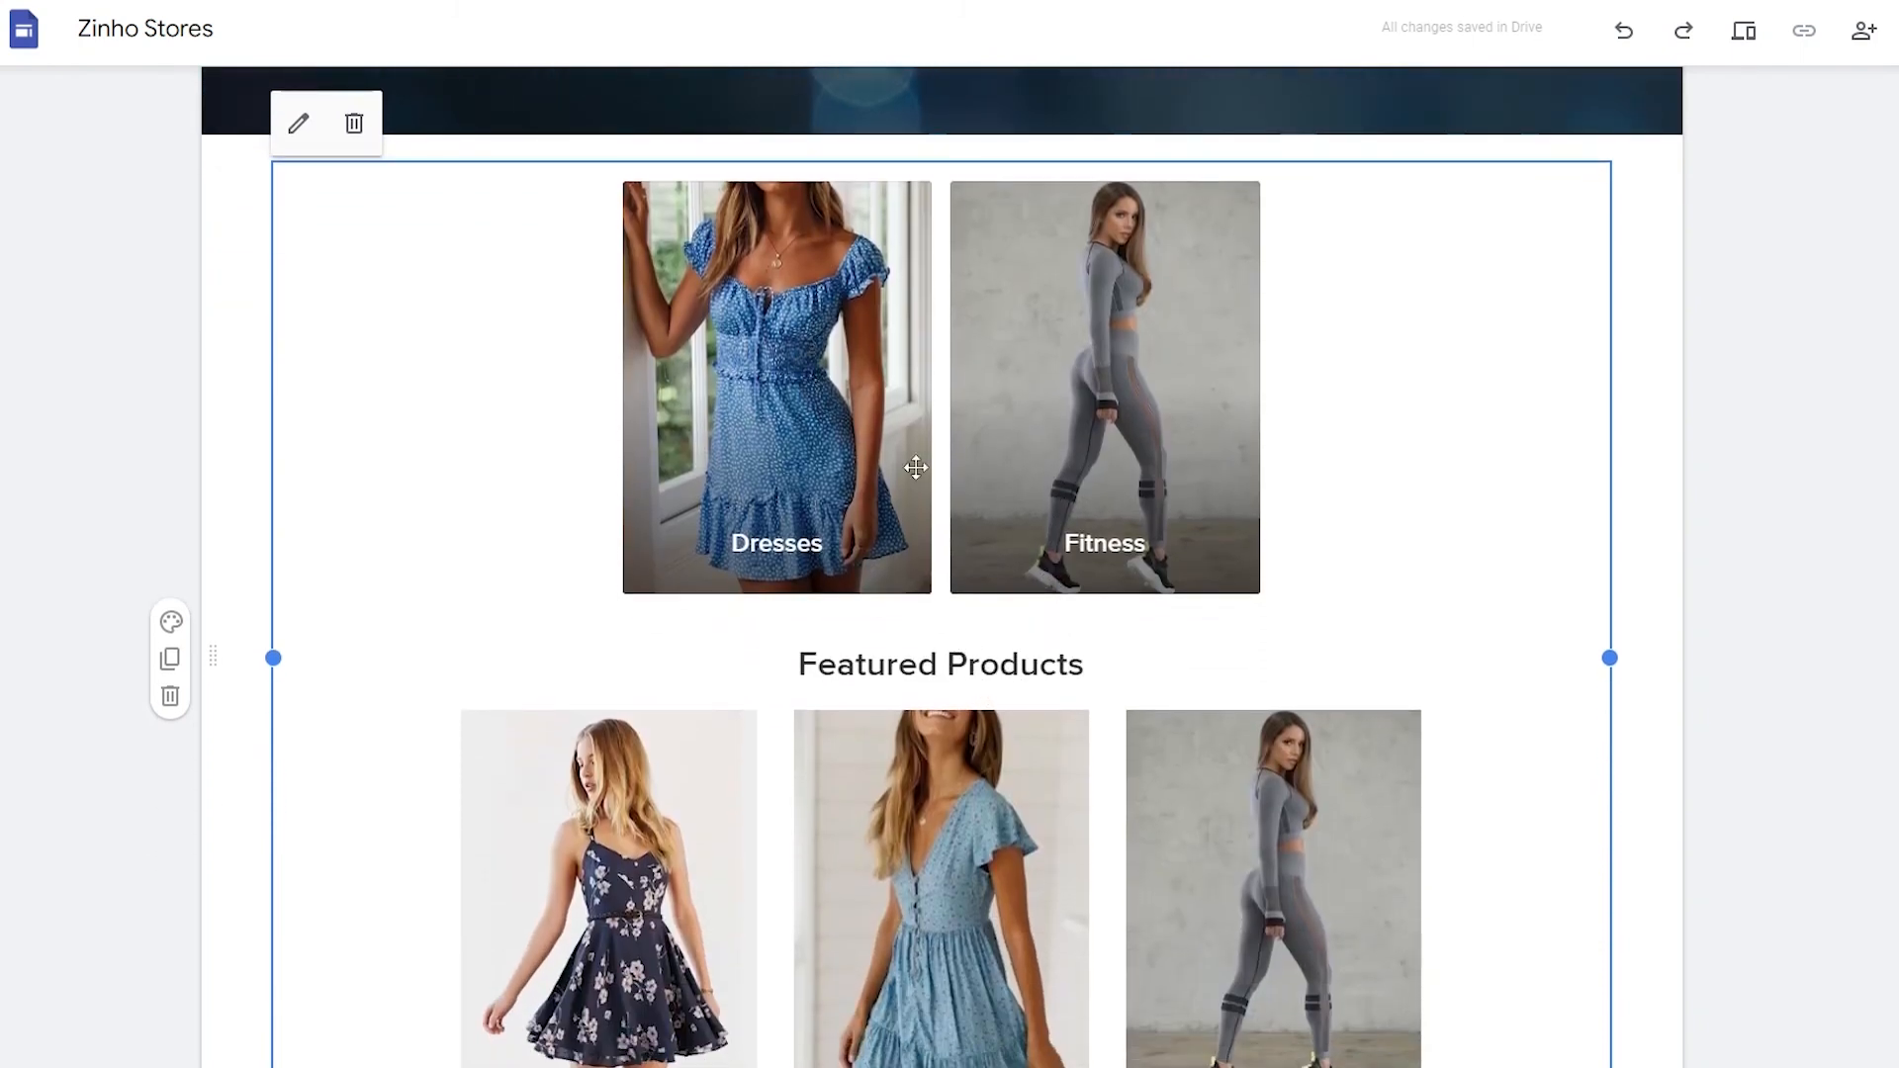